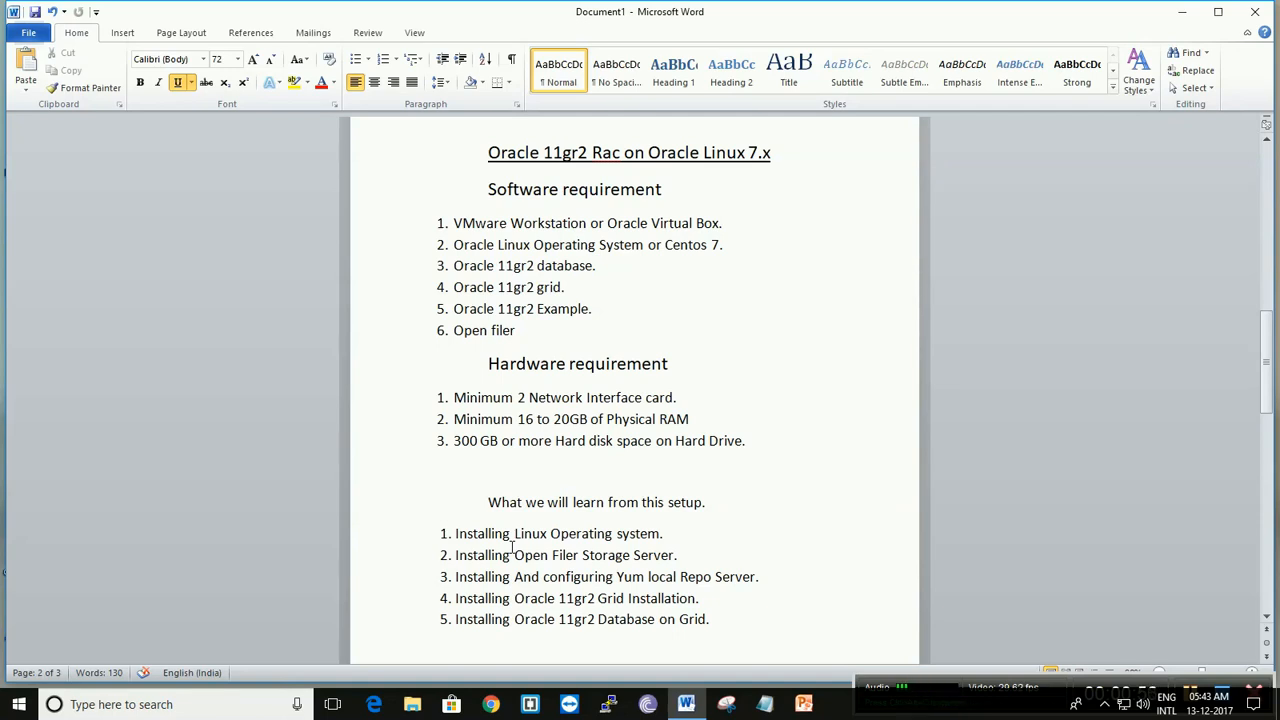
{"action": "scroll", "coordinate": [513, 548], "scroll_direction": "down", "scroll_amount": 1}
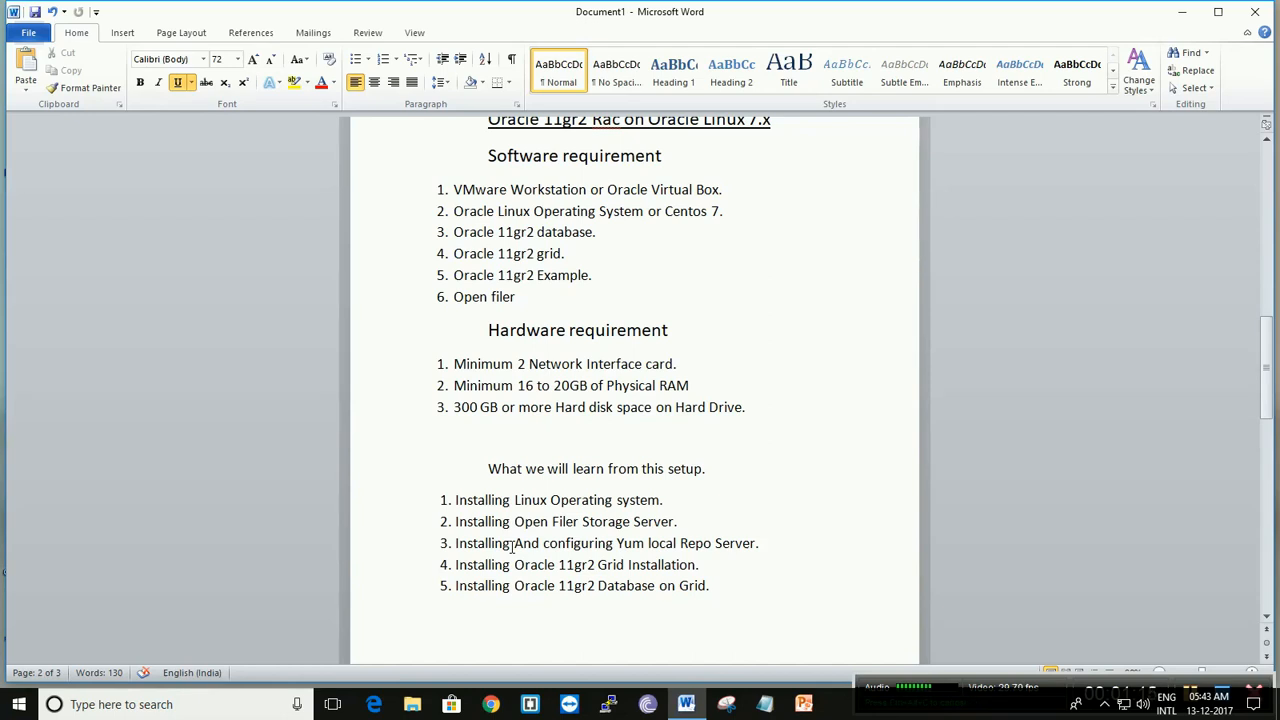
{"action": "scroll", "coordinate": [519, 517], "scroll_direction": "up", "scroll_amount": 1}
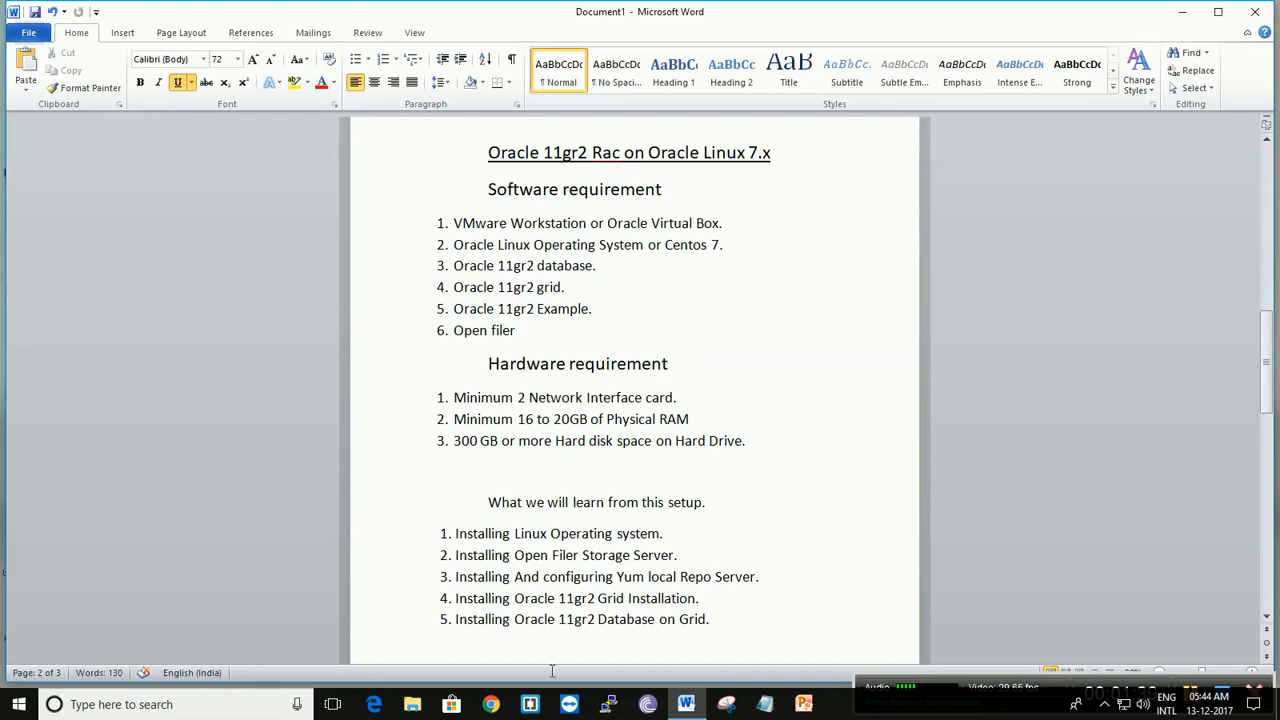
- Switch to Chrome, go to google.com and search for "download 11gr2 database"
{"action": "left_click", "coordinate": [496, 692]}
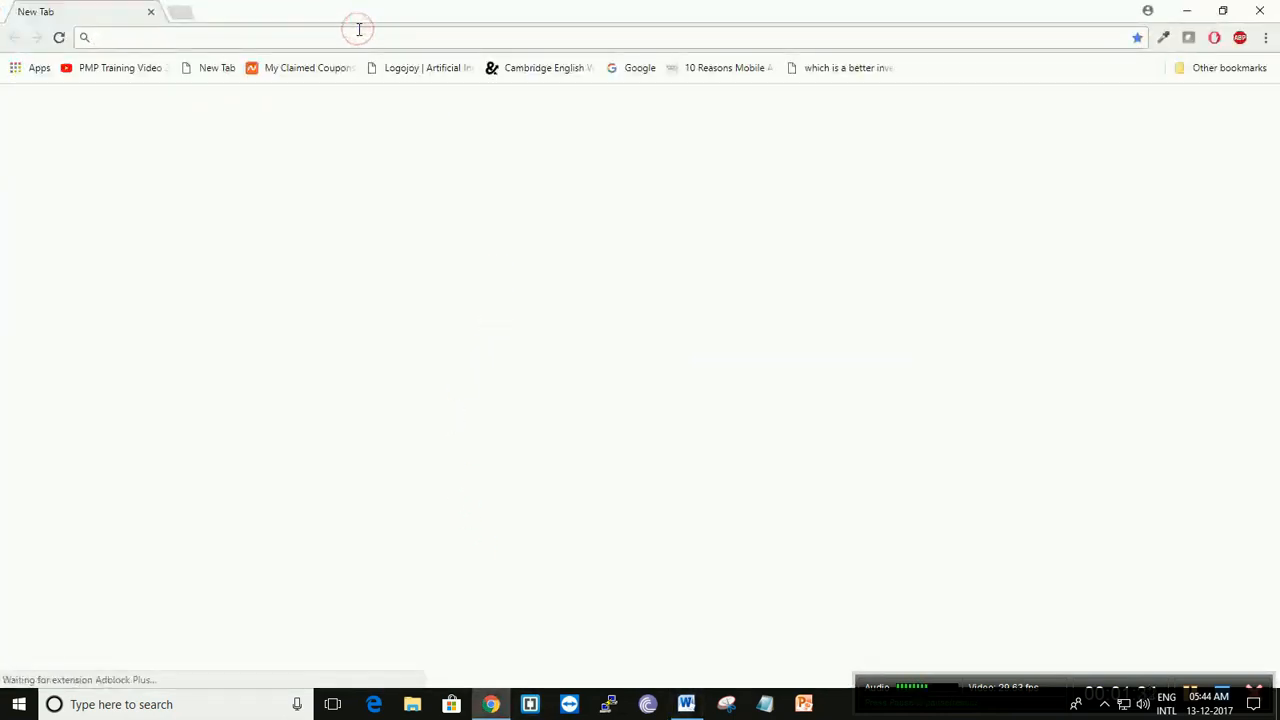
{"action": "left_click", "coordinate": [359, 30]}
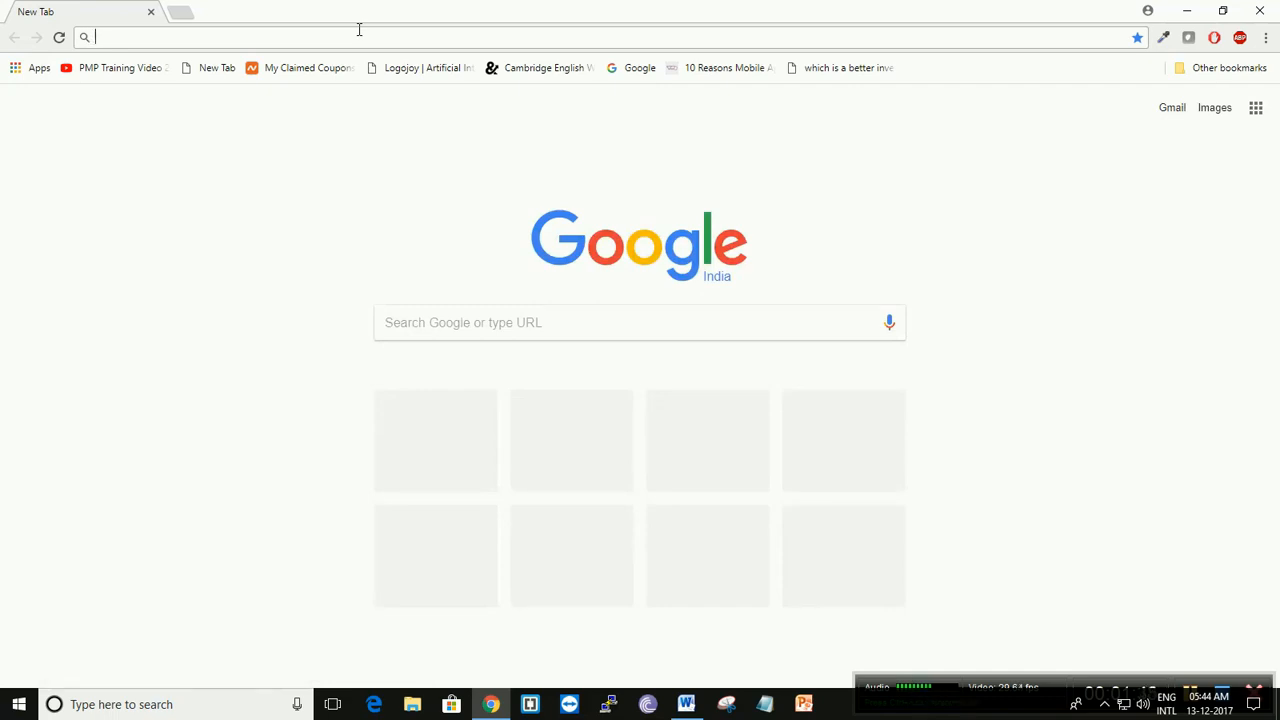
{"action": "type", "text": "google.com"}
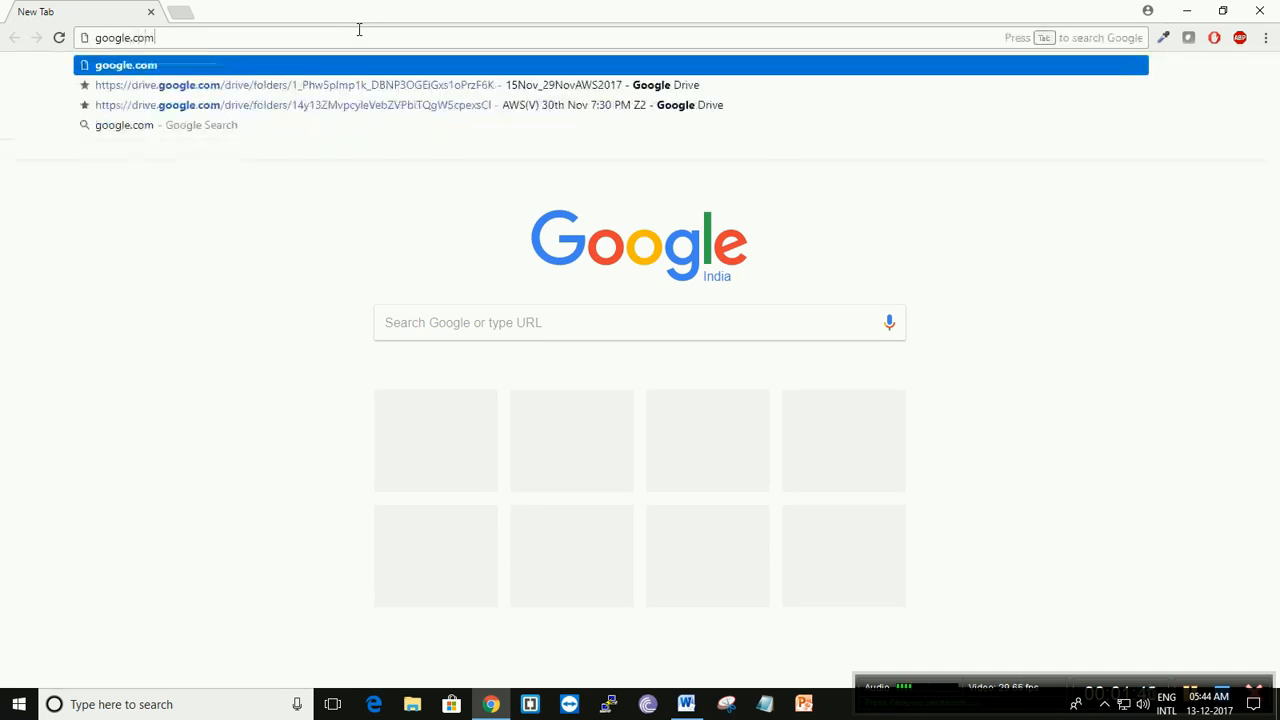
{"action": "key", "text": "Return"}
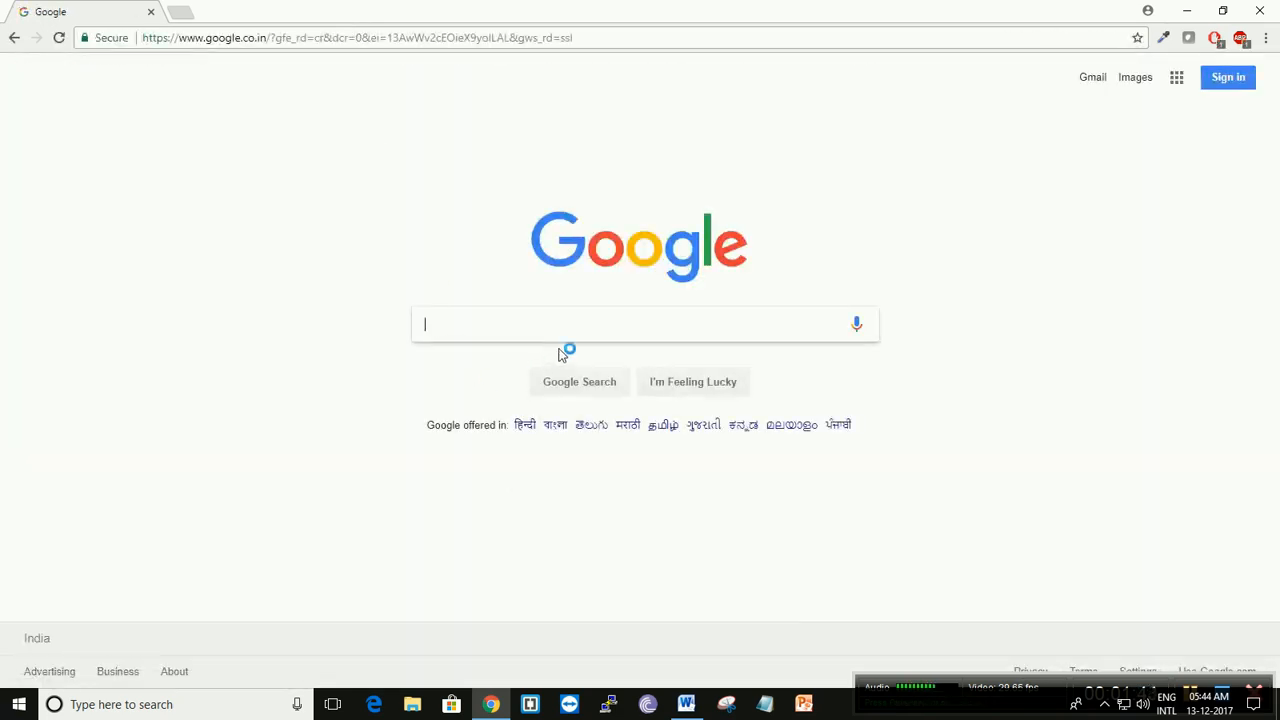
{"action": "type", "text": "downl"}
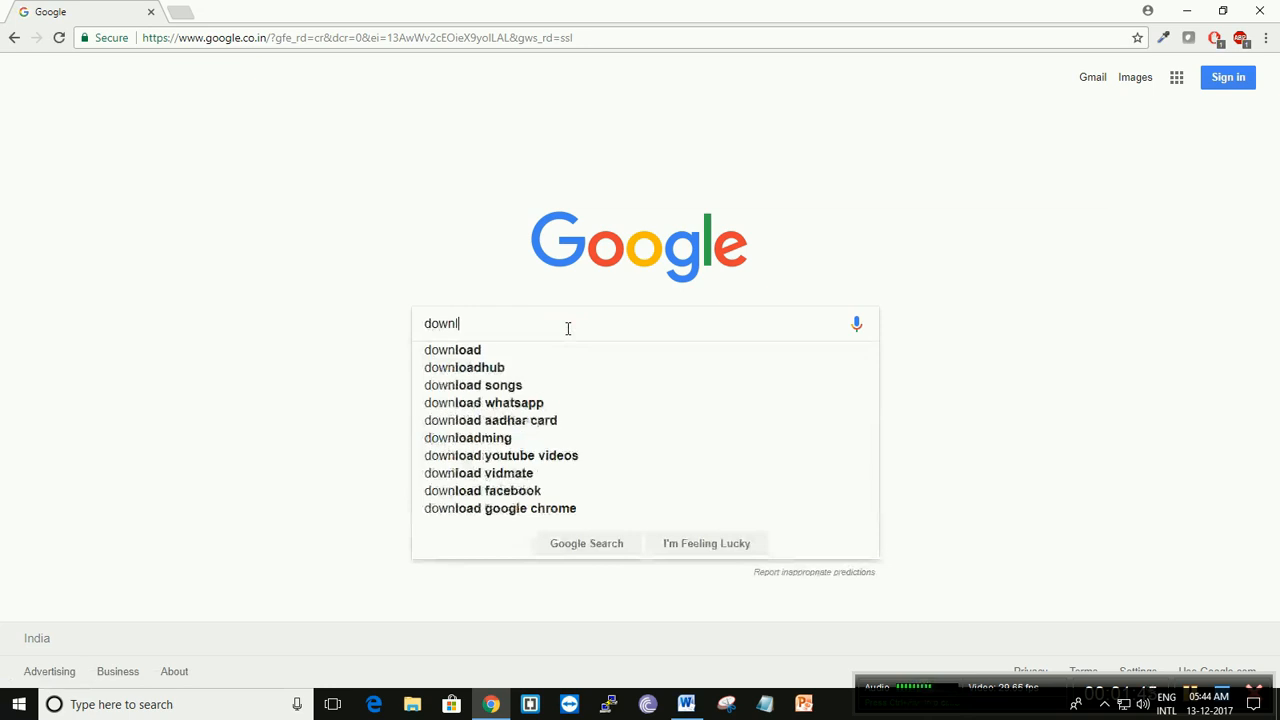
{"action": "type", "text": "oad 11gr2"}
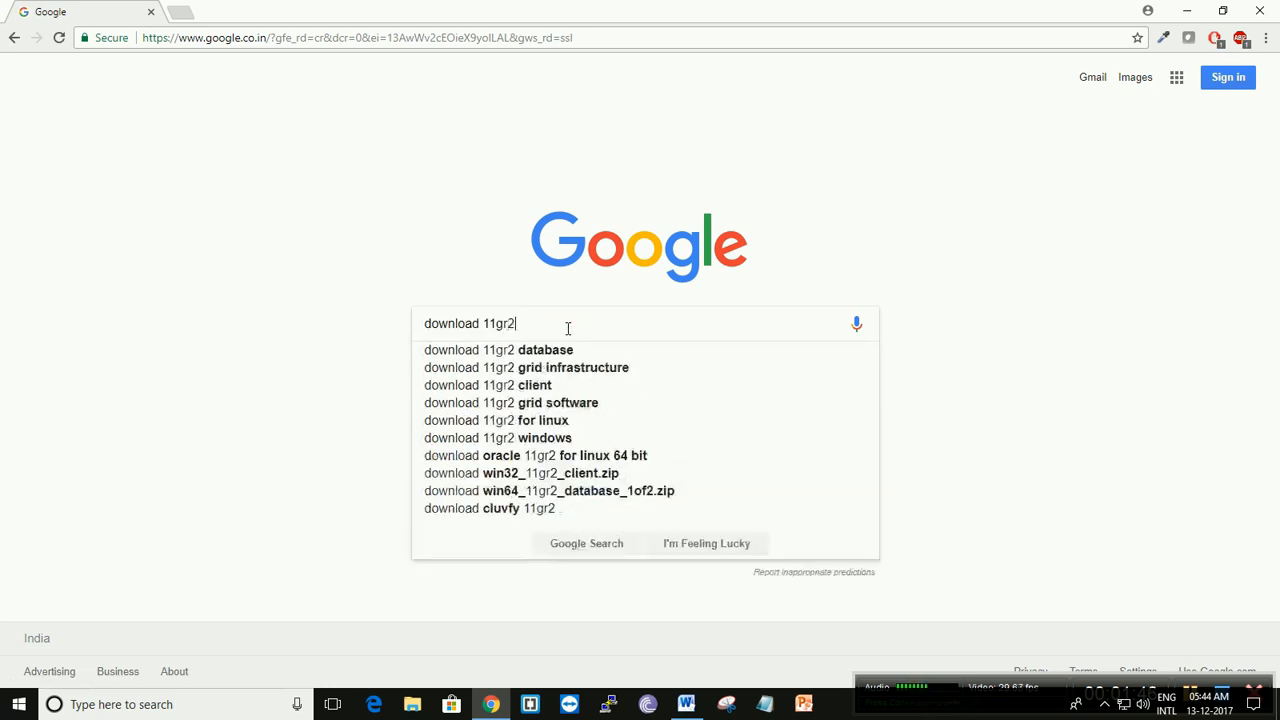
{"action": "type", "text": " database"}
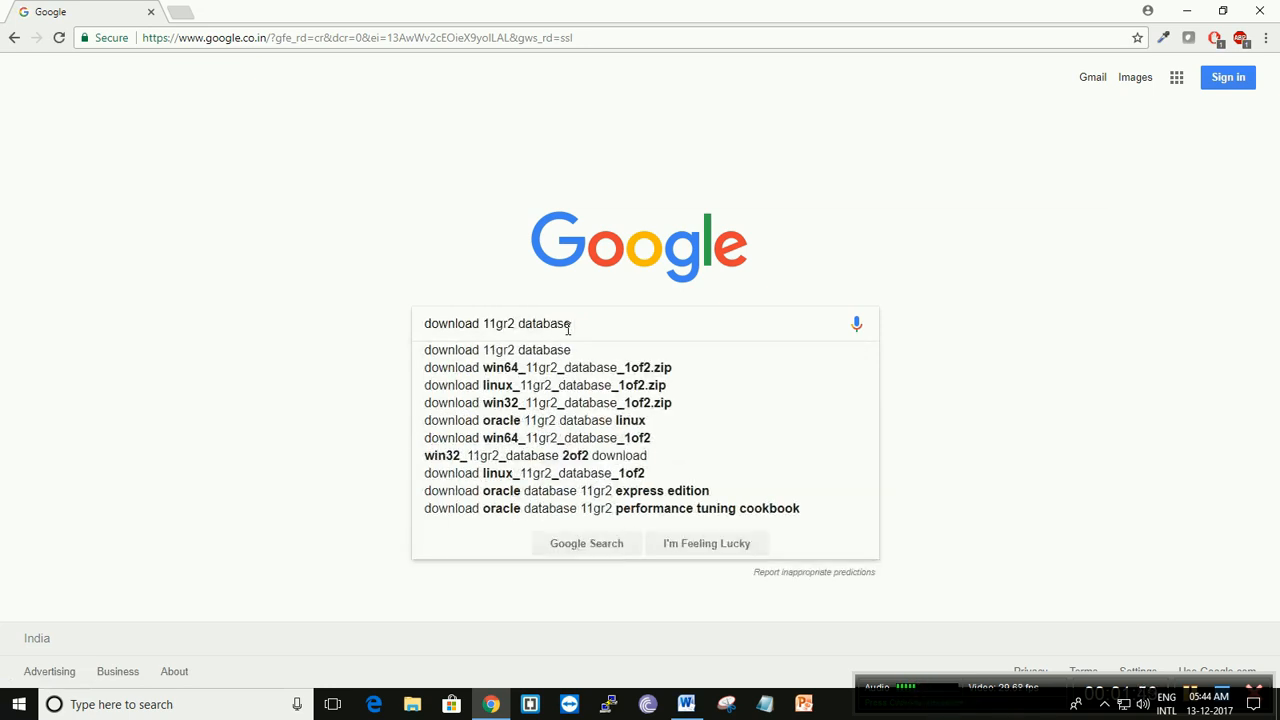
{"action": "key", "text": "Return"}
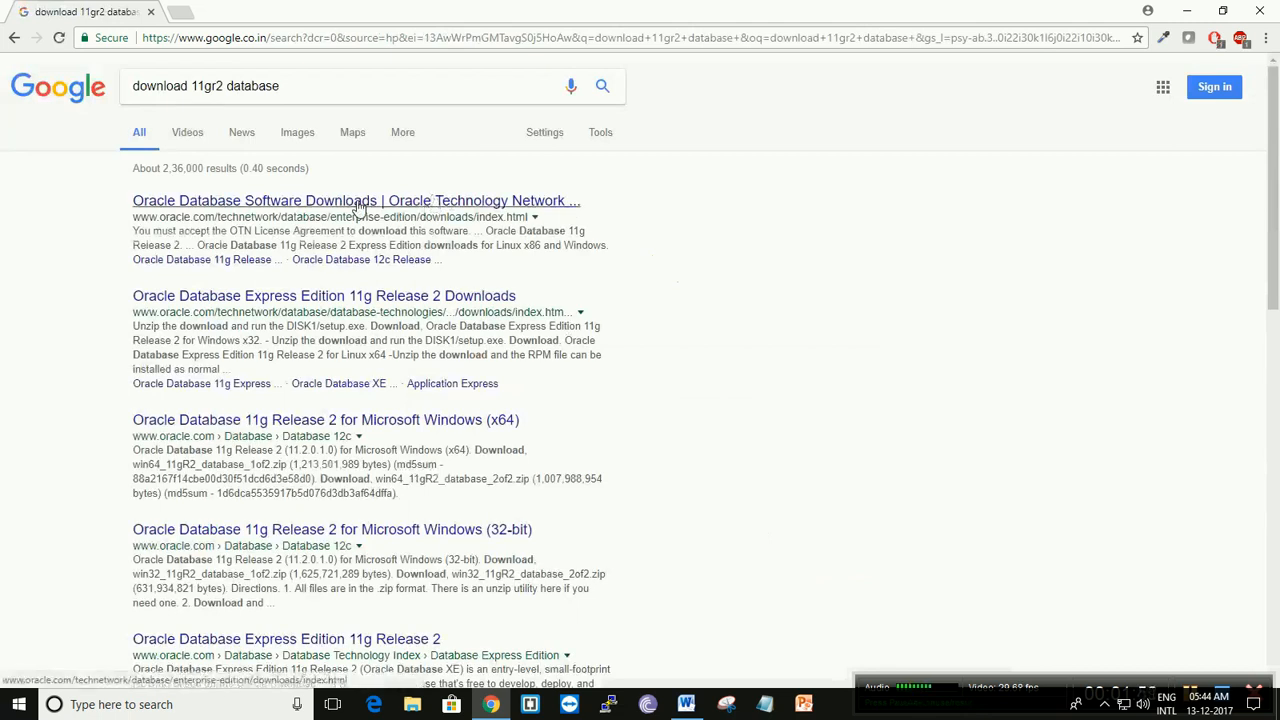
- Open the Oracle Database Software Downloads search result in a new browser tab and accept the OTN License Agreement
{"action": "right_click", "coordinate": [358, 205]}
{"action": "left_click", "coordinate": [390, 211]}
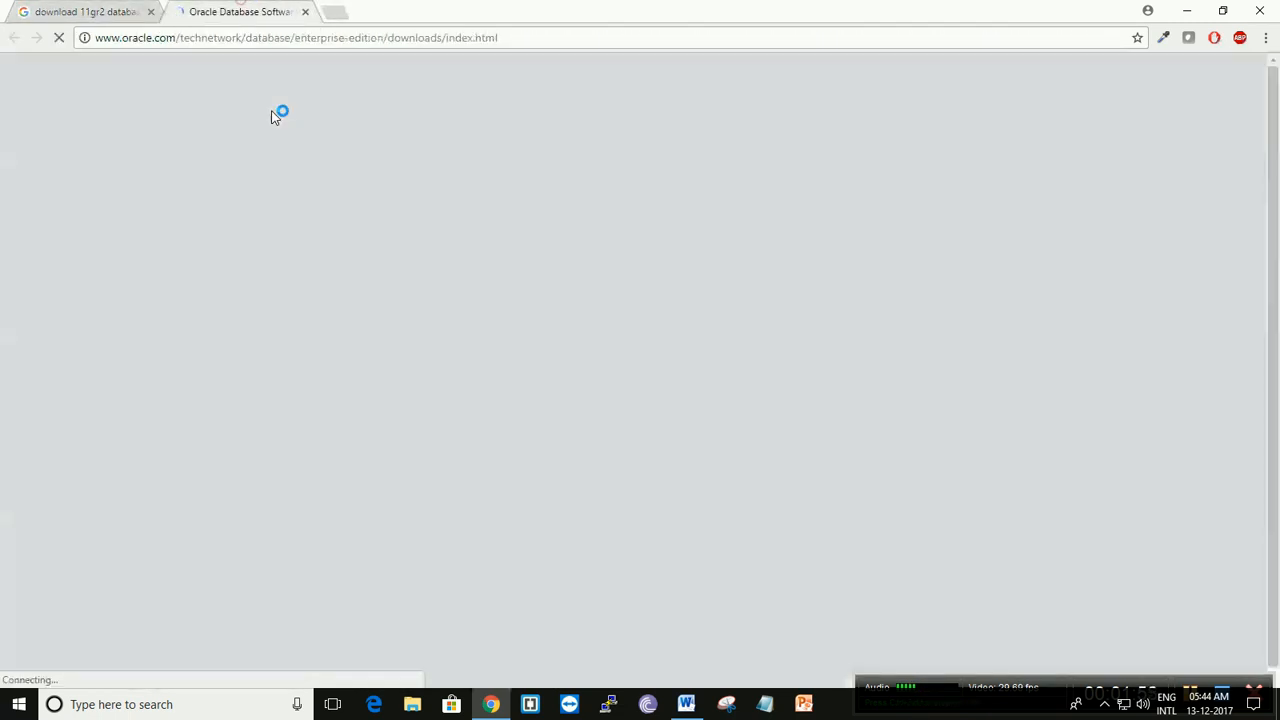
{"action": "left_click", "coordinate": [248, 11]}
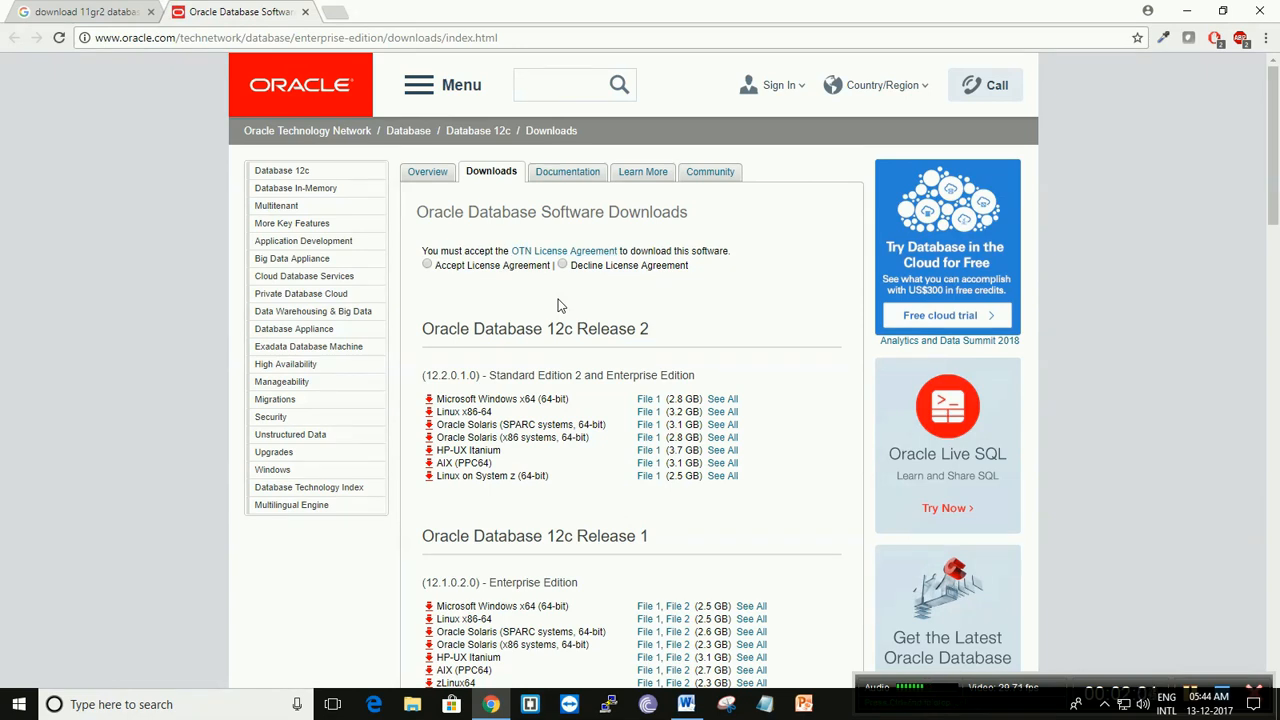
{"action": "mouse_move", "coordinate": [766, 100]}
{"action": "left_click", "coordinate": [427, 265]}
- Open the full file listing for Oracle Database 11g Release 2 (11.2.0.1.0) Linux x86-64 and accept its license agreement
{"action": "scroll", "coordinate": [427, 370], "scroll_direction": "down", "scroll_amount": 5}
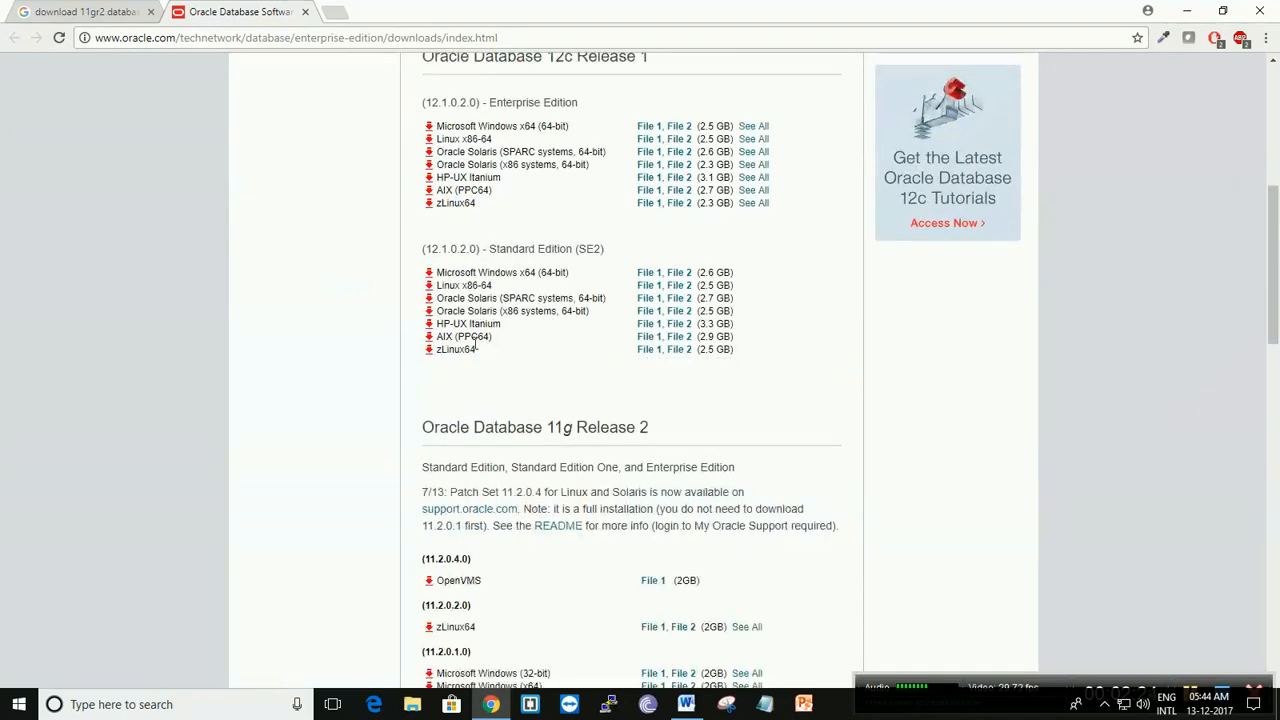
{"action": "scroll", "coordinate": [466, 379], "scroll_direction": "down", "scroll_amount": 2}
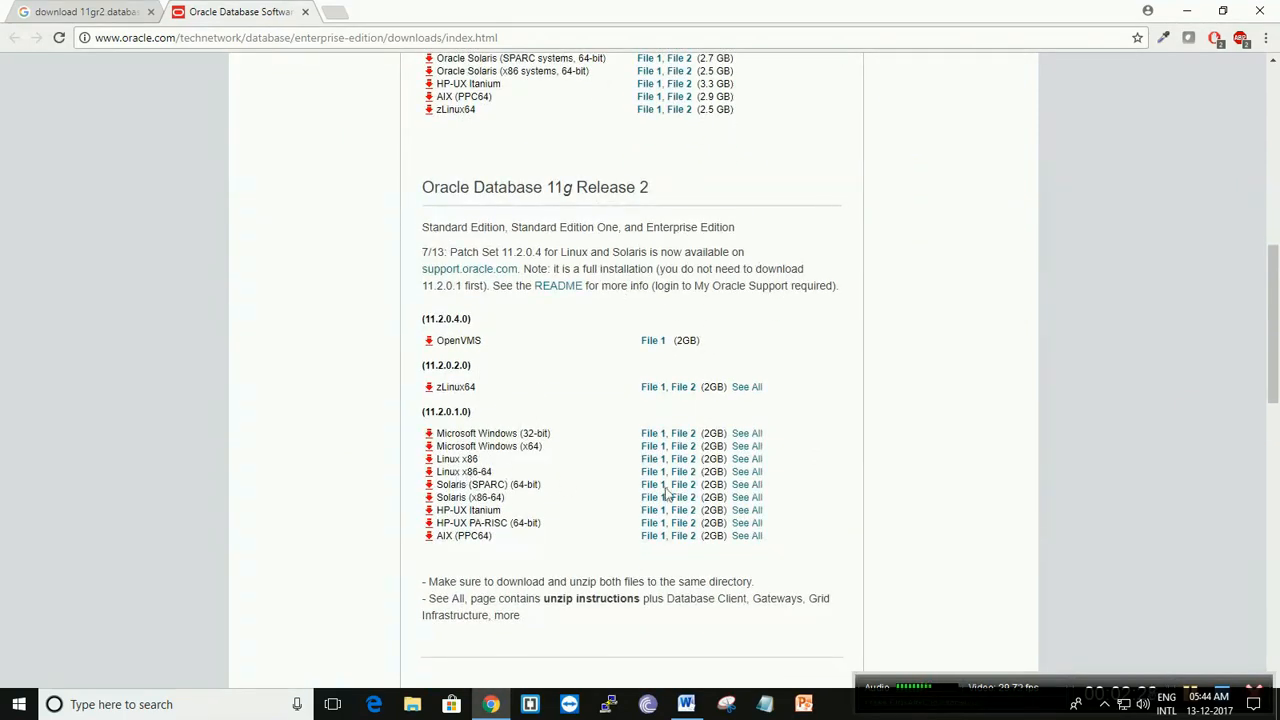
{"action": "left_click", "coordinate": [749, 476]}
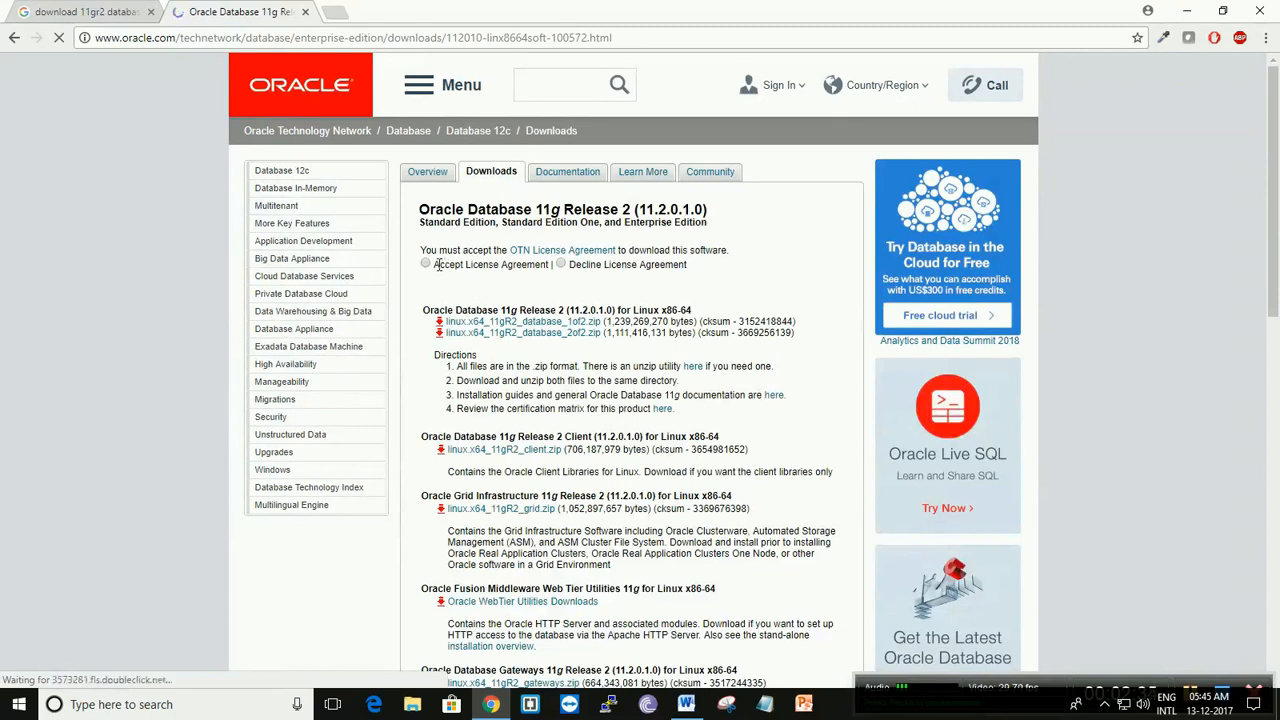
{"action": "left_click", "coordinate": [427, 265]}
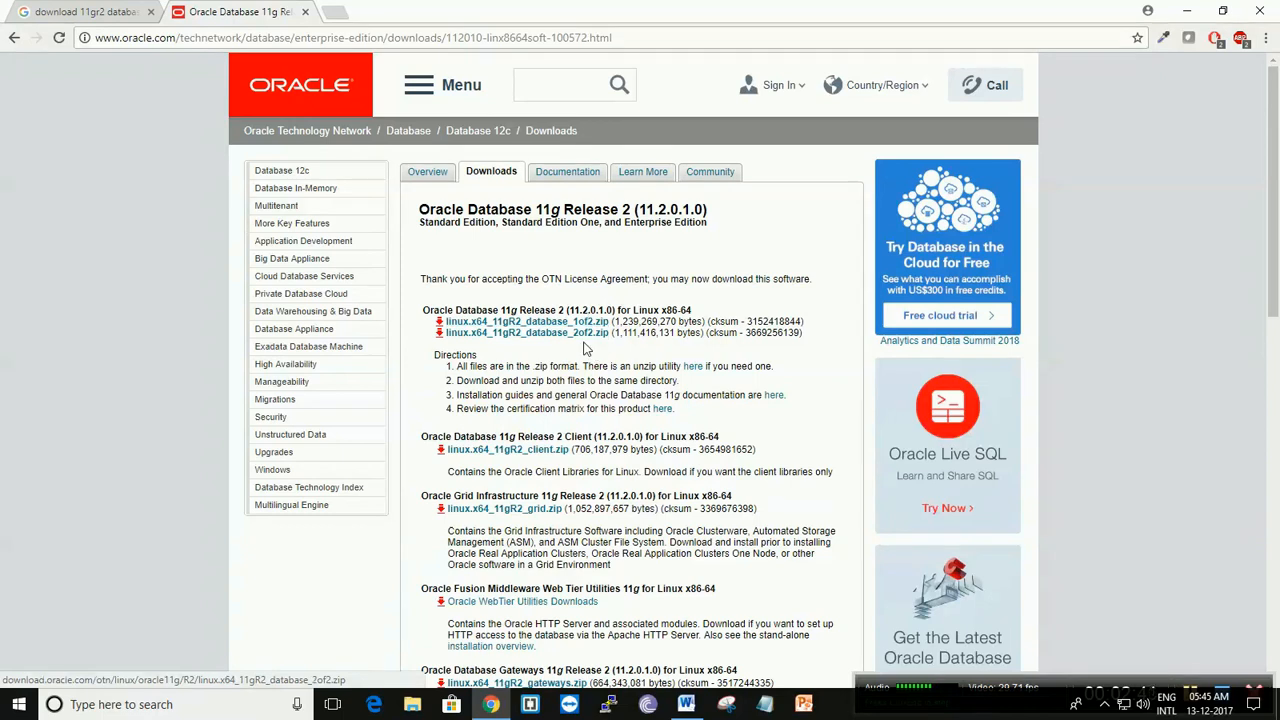
- Highlight the Grid Infrastructure and Database 11g Release 2 Examples headings, and check them against the software requirements in Word
{"action": "scroll", "coordinate": [612, 350], "scroll_direction": "down", "scroll_amount": 2}
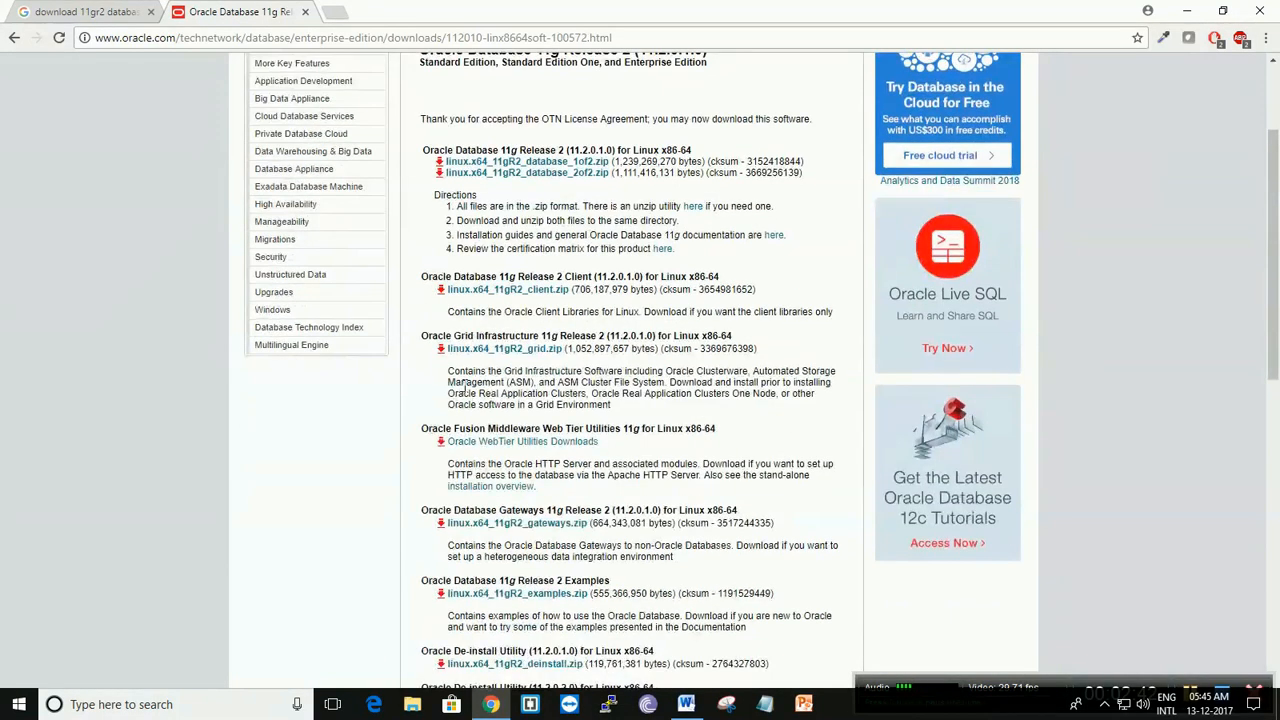
{"action": "left_click_drag", "start_coordinate": [422, 336], "coordinate": [736, 337]}
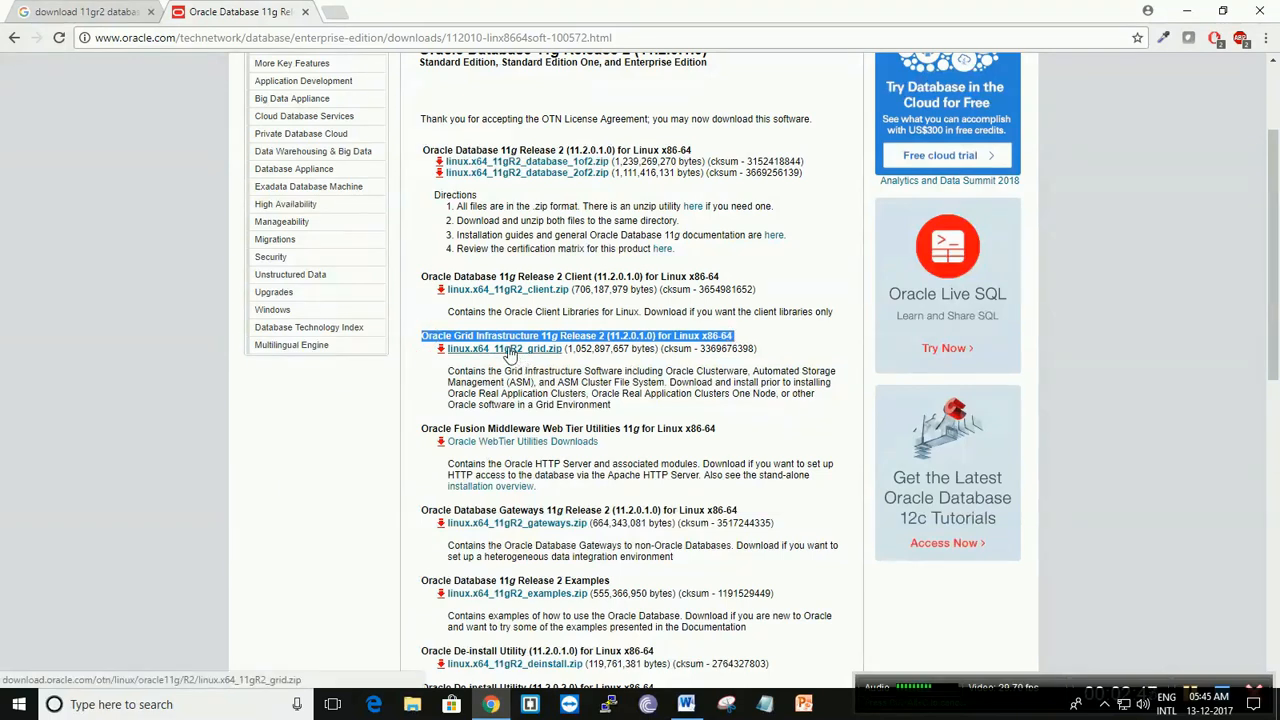
{"action": "scroll", "coordinate": [524, 436], "scroll_direction": "down", "scroll_amount": 3}
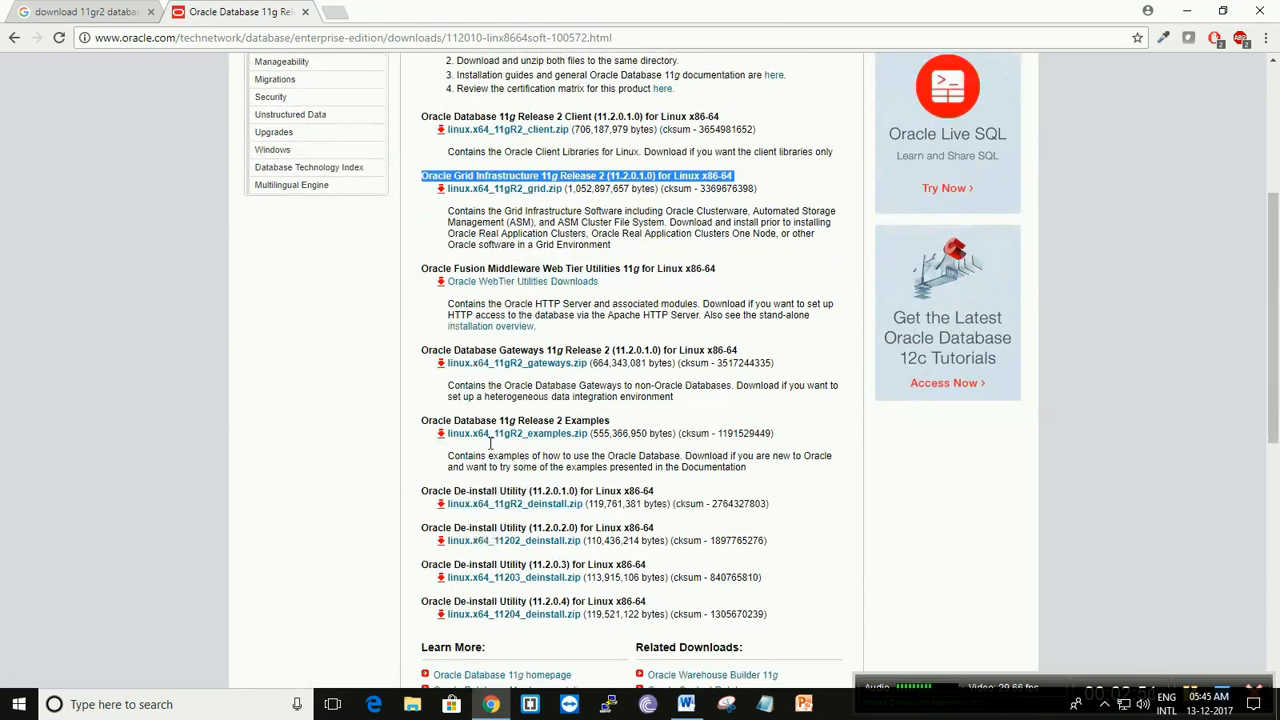
{"action": "left_click_drag", "start_coordinate": [418, 425], "coordinate": [617, 427]}
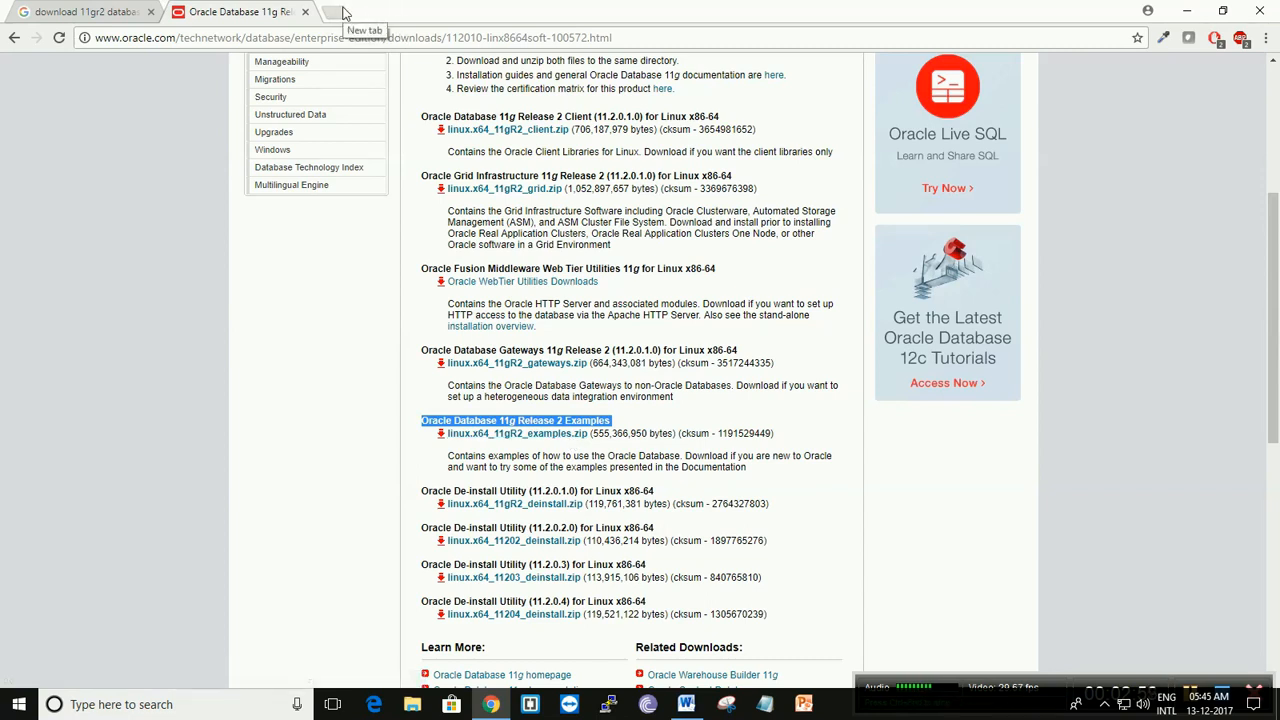
{"action": "left_click", "coordinate": [676, 704]}
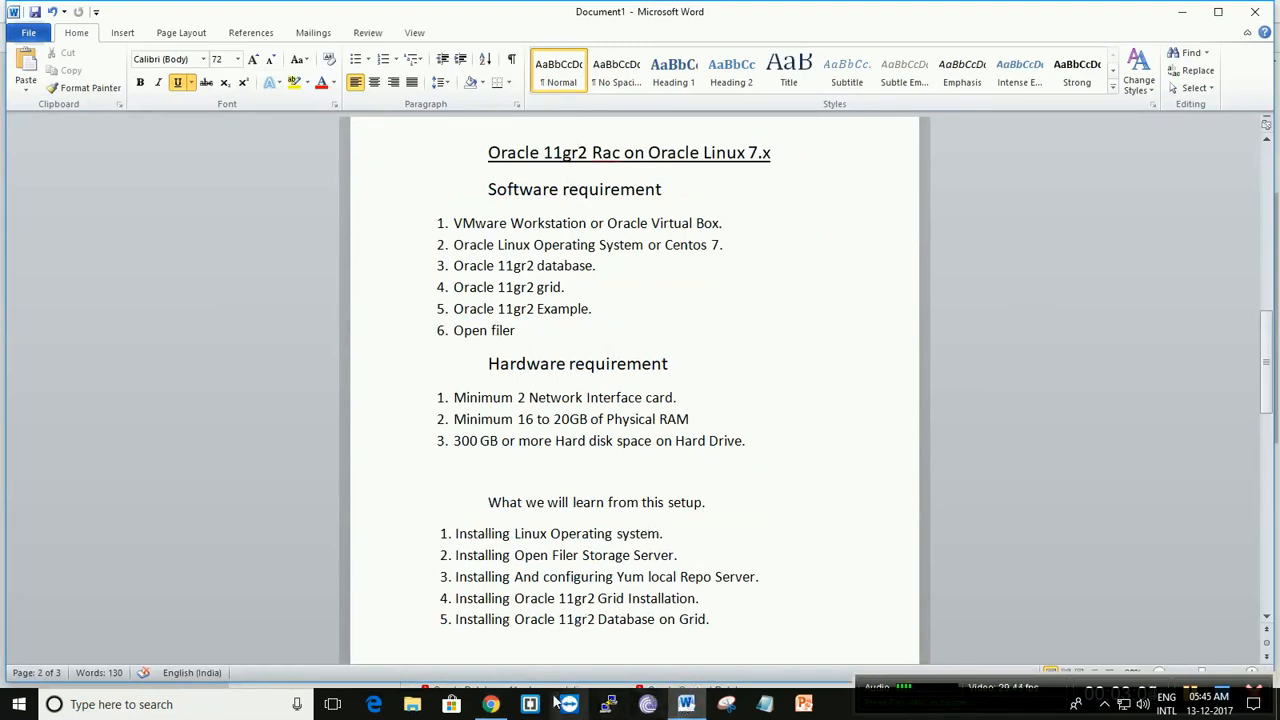
- Return to Chrome, search for "openfiler" in a new browser tab and open the official Openfiler website
{"action": "left_click", "coordinate": [490, 704]}
{"action": "left_click", "coordinate": [335, 12]}
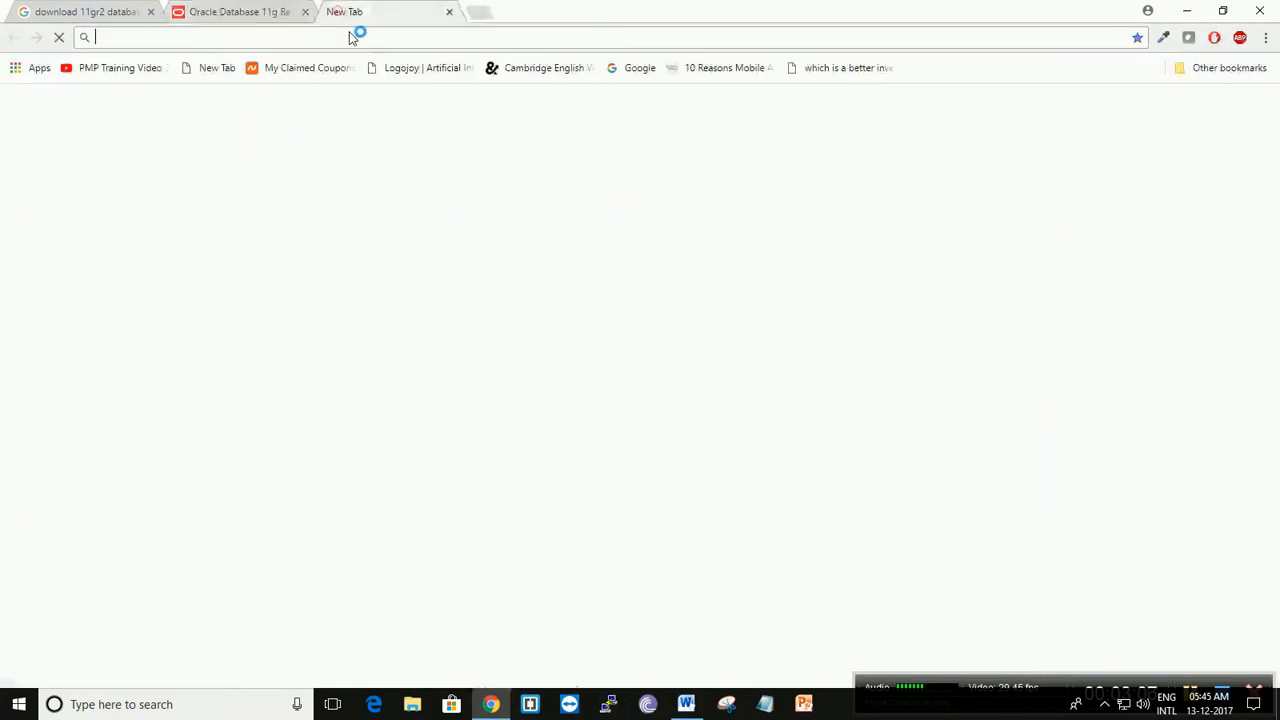
{"action": "type", "text": "openfiler"}
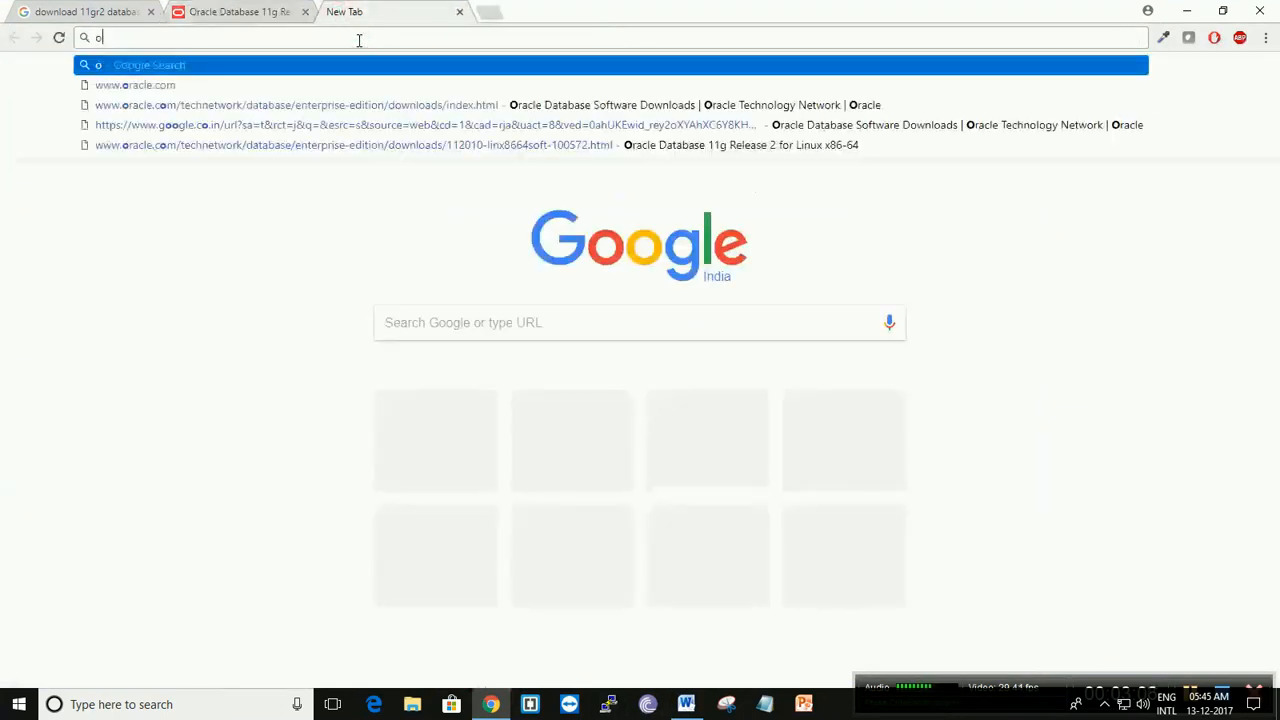
{"action": "key", "text": "Return"}
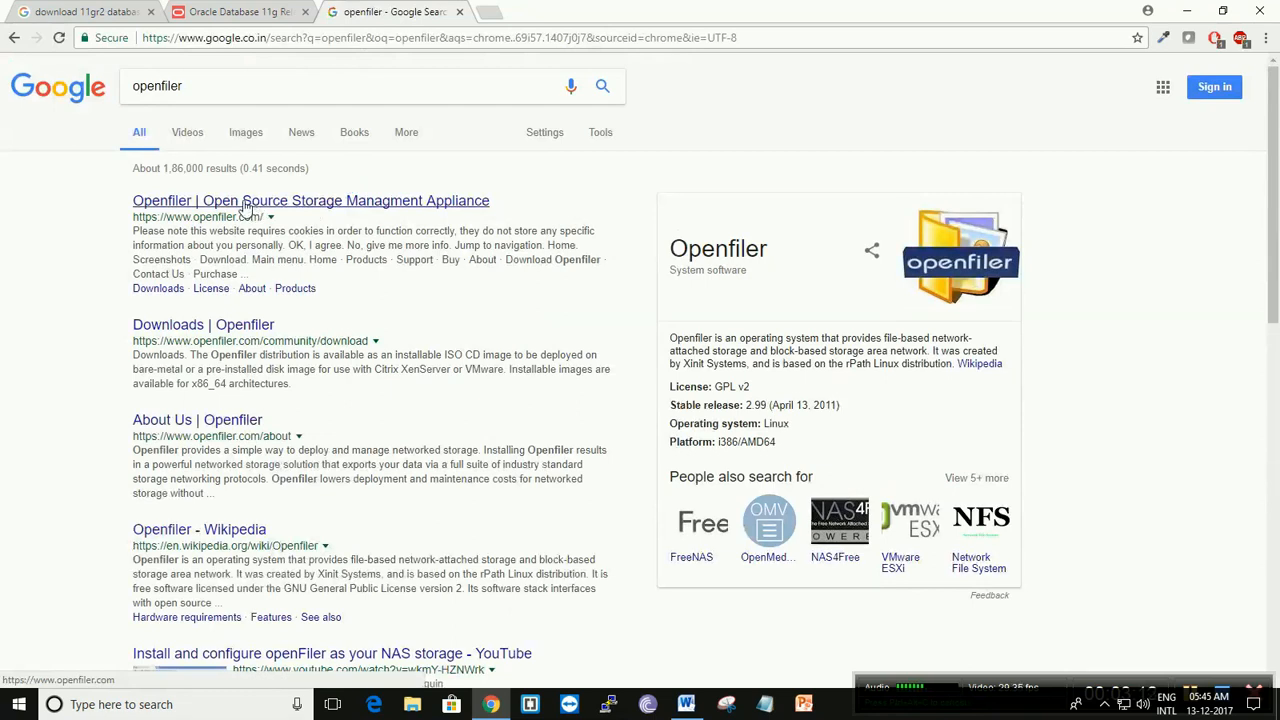
{"action": "left_click", "coordinate": [305, 206]}
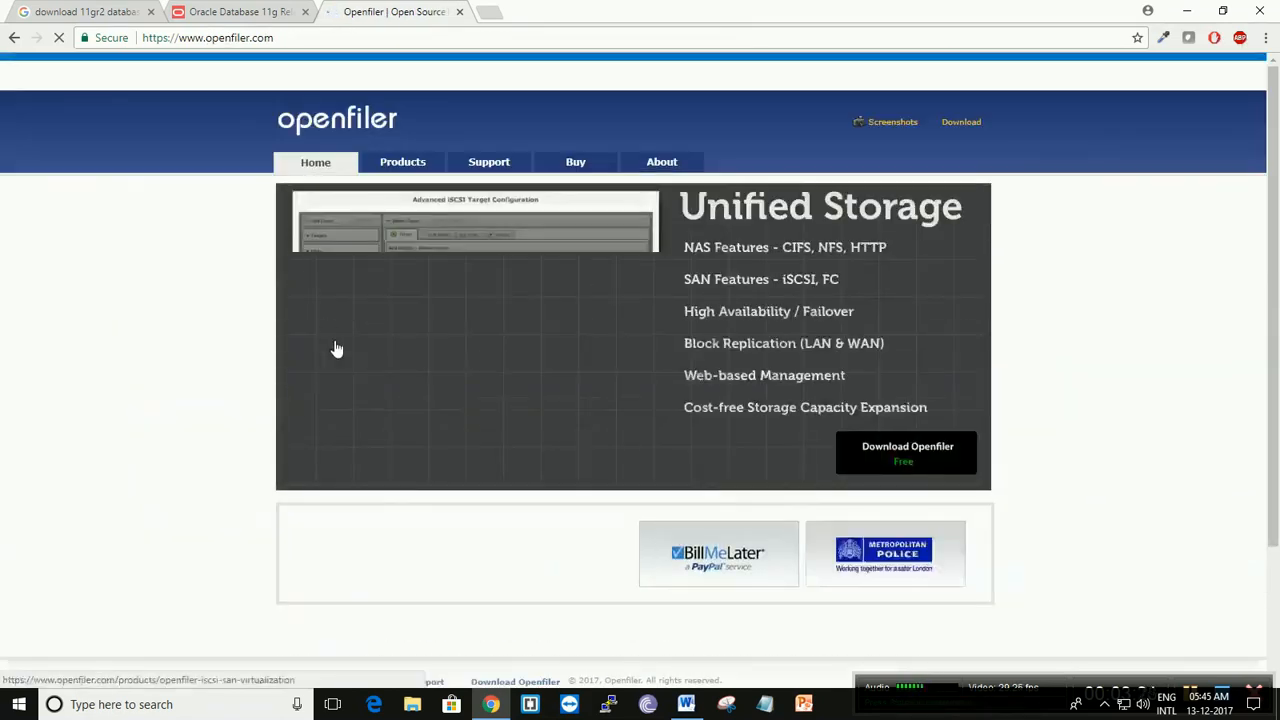
- Look over the Openfiler home page and open its free download page
{"action": "scroll", "coordinate": [358, 440], "scroll_direction": "down", "scroll_amount": 2}
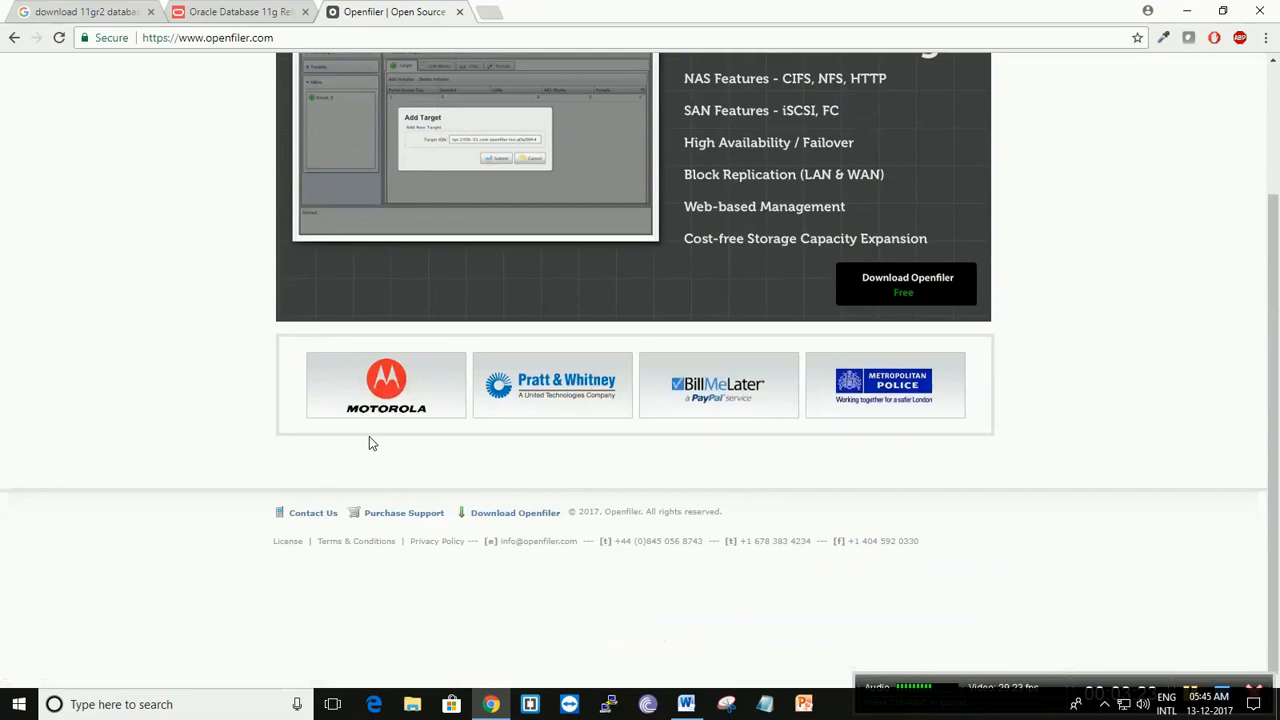
{"action": "scroll", "coordinate": [369, 436], "scroll_direction": "up", "scroll_amount": 1}
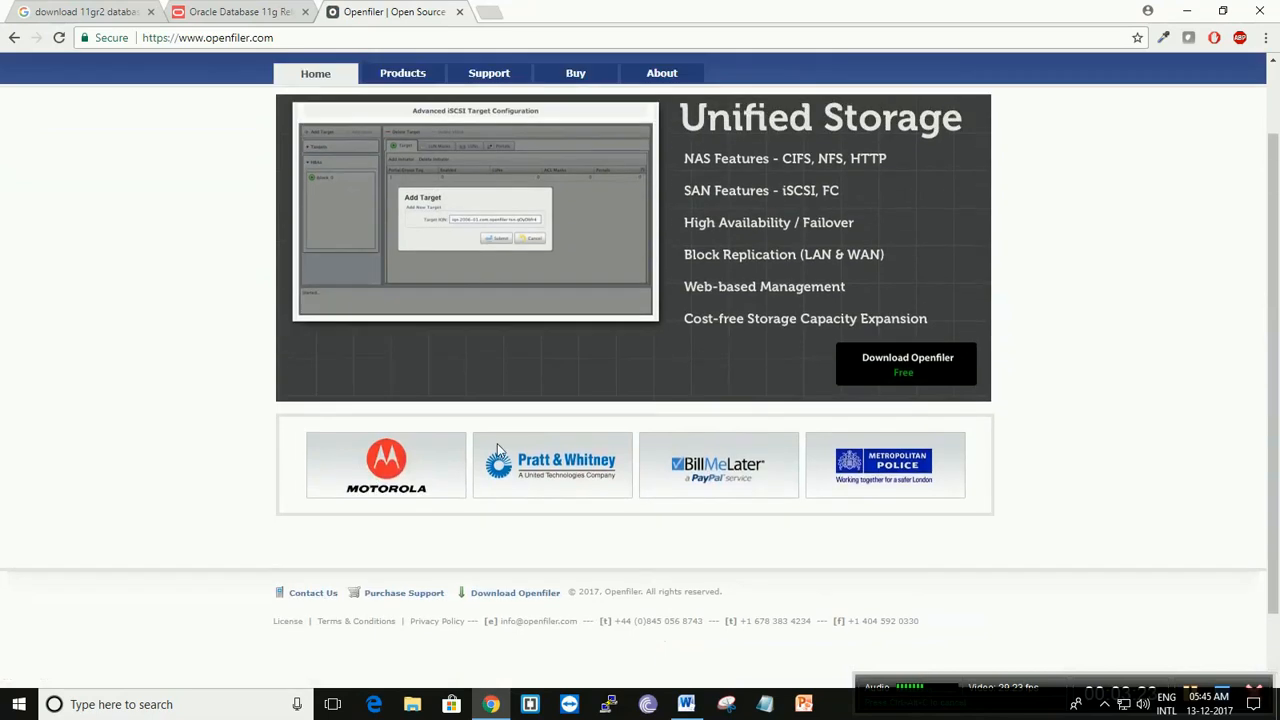
{"action": "left_click", "coordinate": [903, 376]}
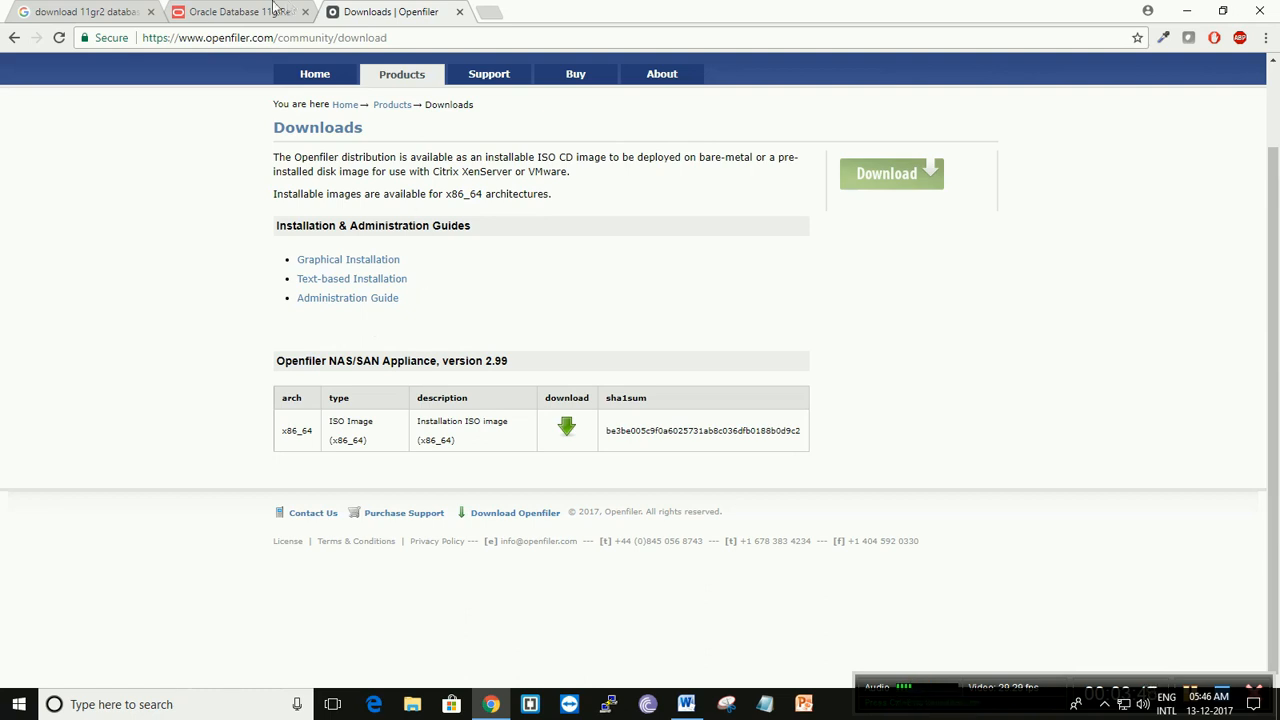
- Search for "download vmware workstaion pro" in a new browser tab and open VMware's Download VMware Workstation Pro result
{"action": "left_click", "coordinate": [240, 11]}
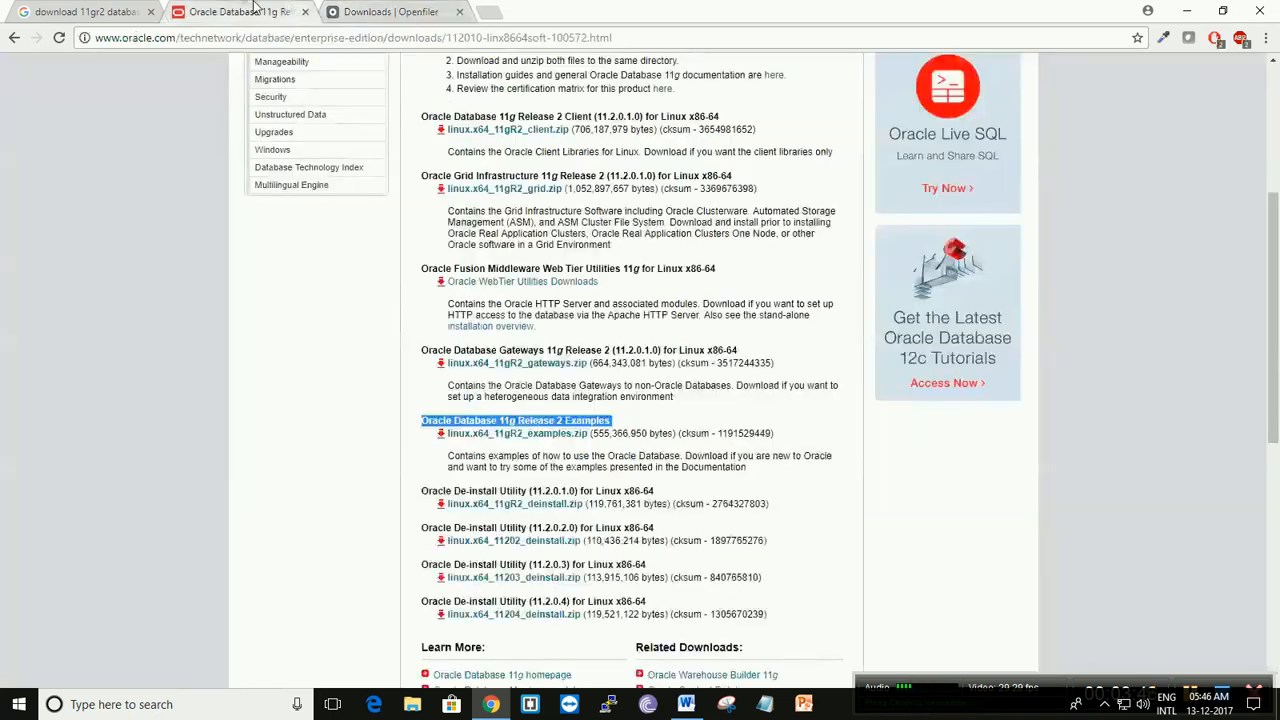
{"action": "left_click", "coordinate": [488, 12]}
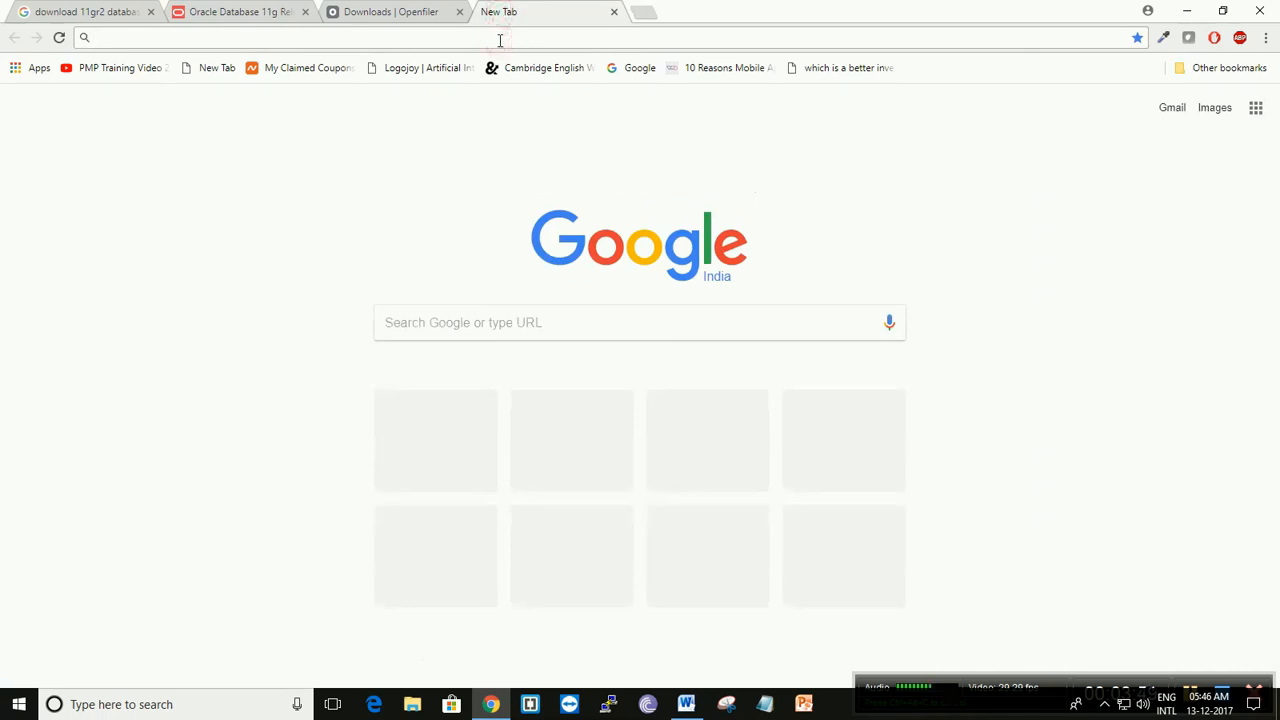
{"action": "type", "text": "downl"}
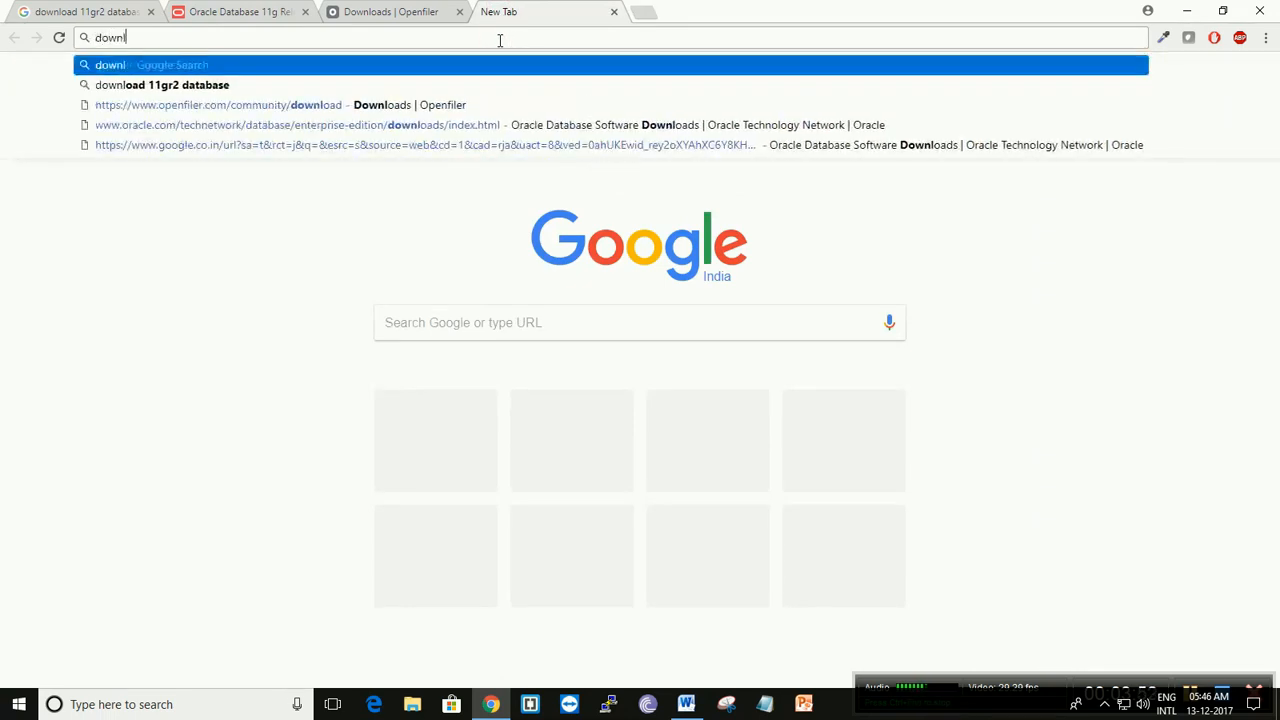
{"action": "type", "text": "oad vmware"}
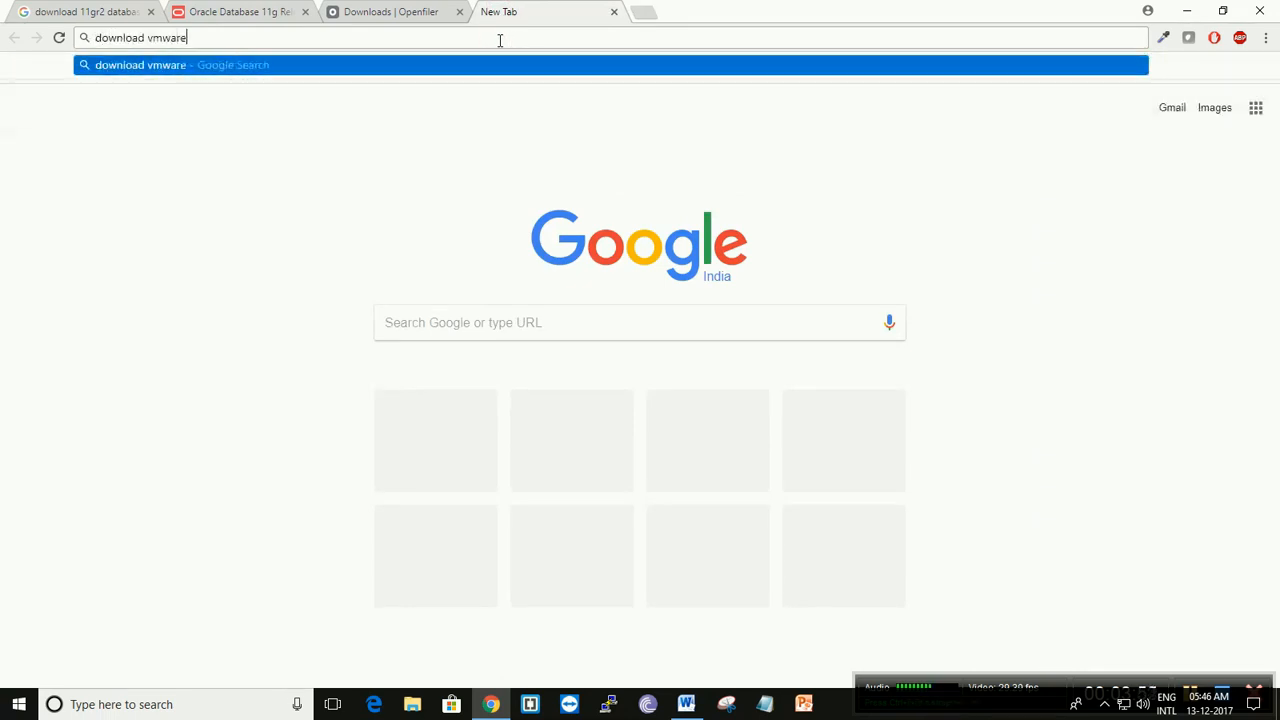
{"action": "type", "text": " workstaion pro"}
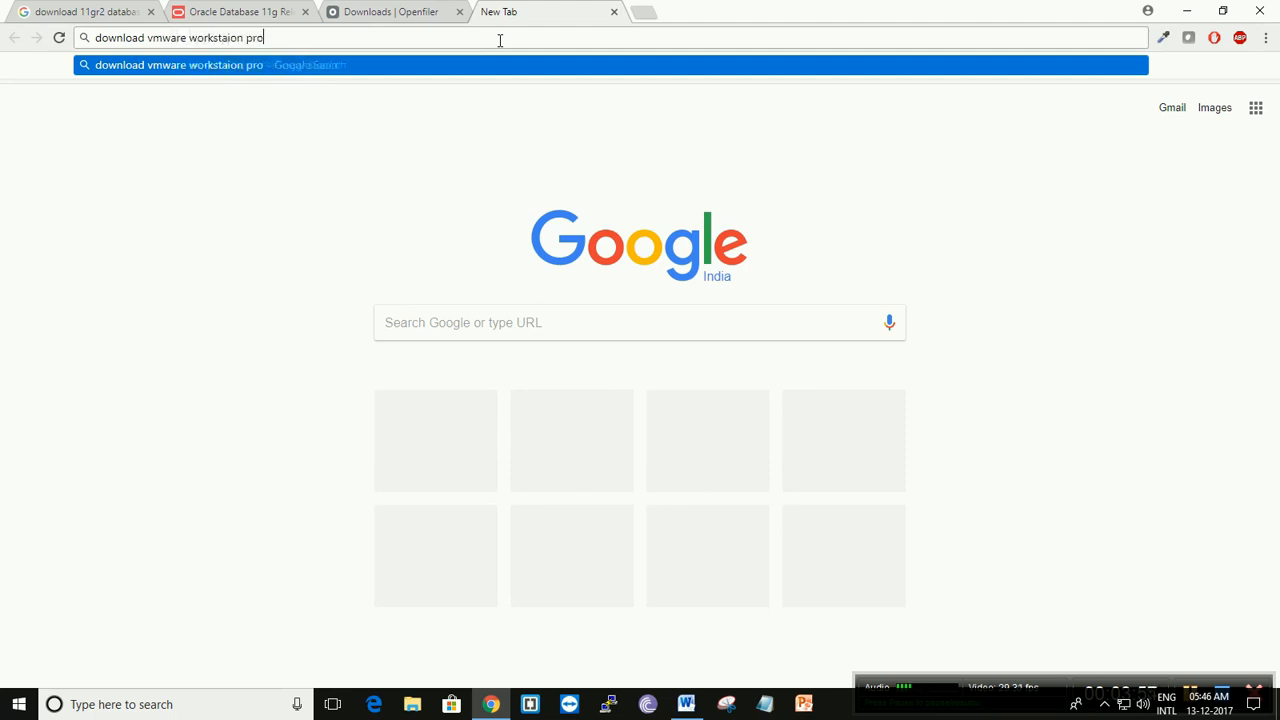
{"action": "key", "text": "Return"}
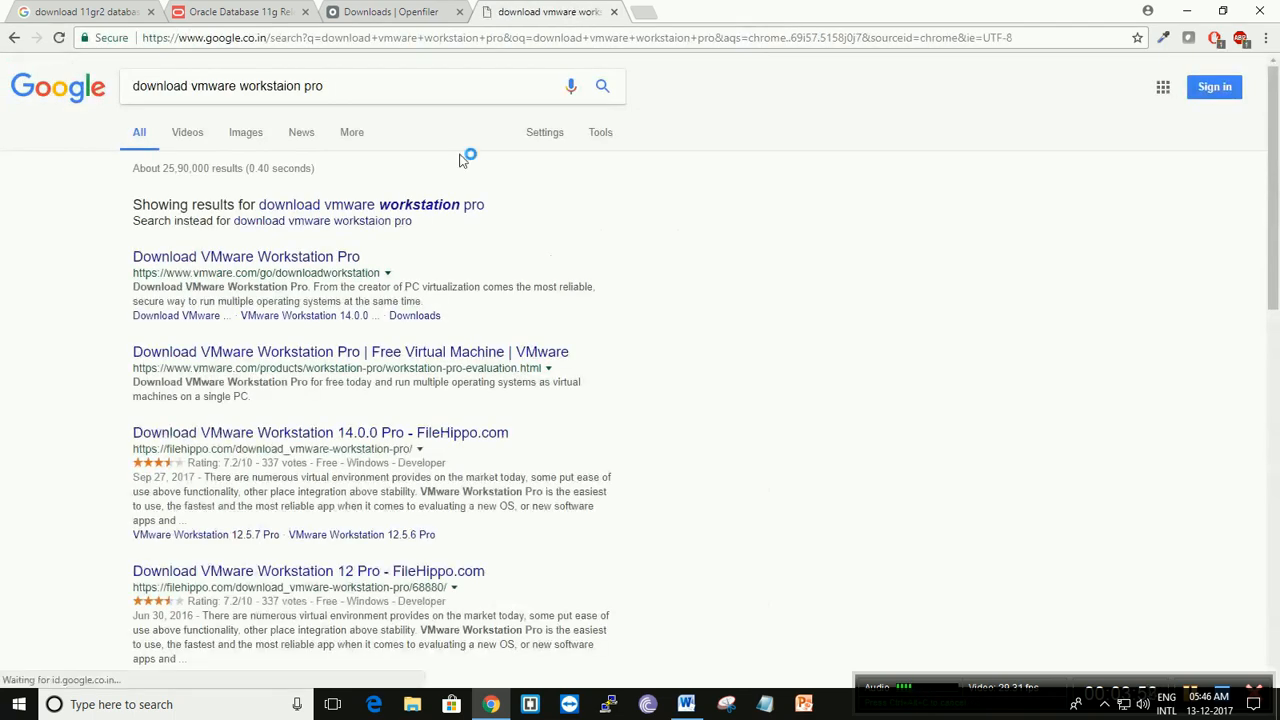
{"action": "left_click", "coordinate": [214, 263]}
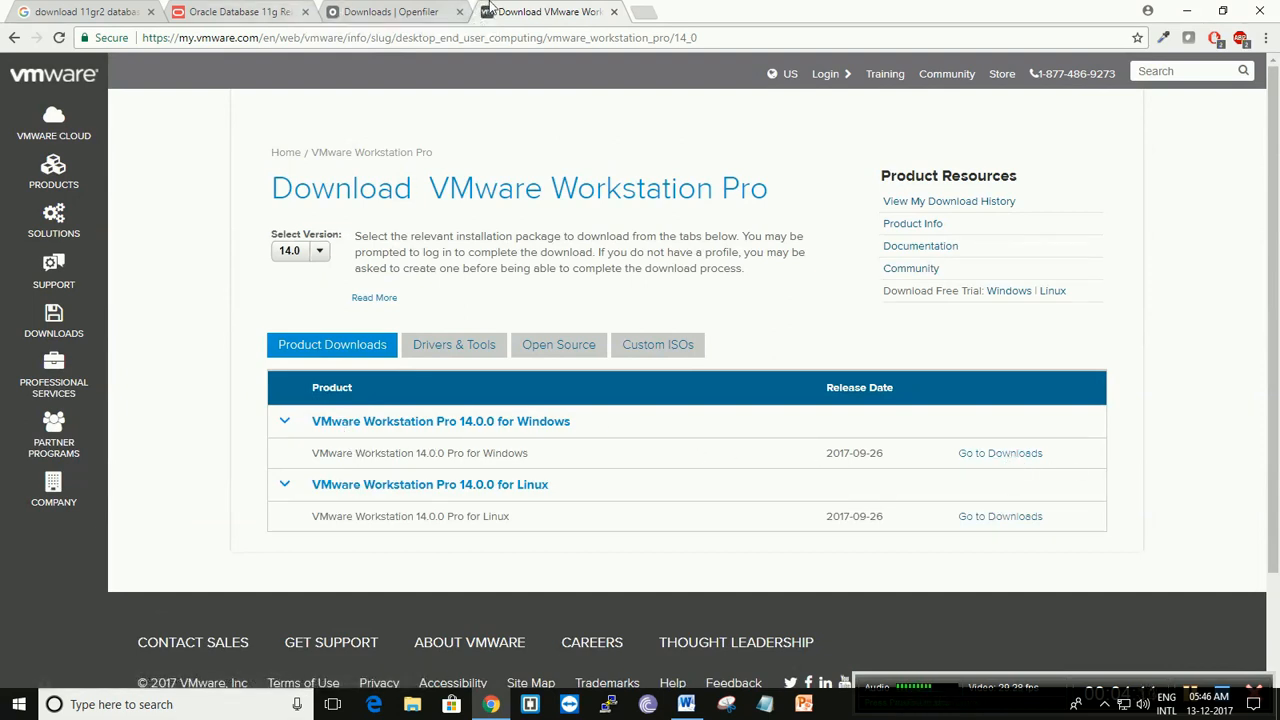
- Close all open browser tabs, including the VMware, Openfiler, Oracle Database and Google search pages
{"action": "left_click", "coordinate": [614, 12]}
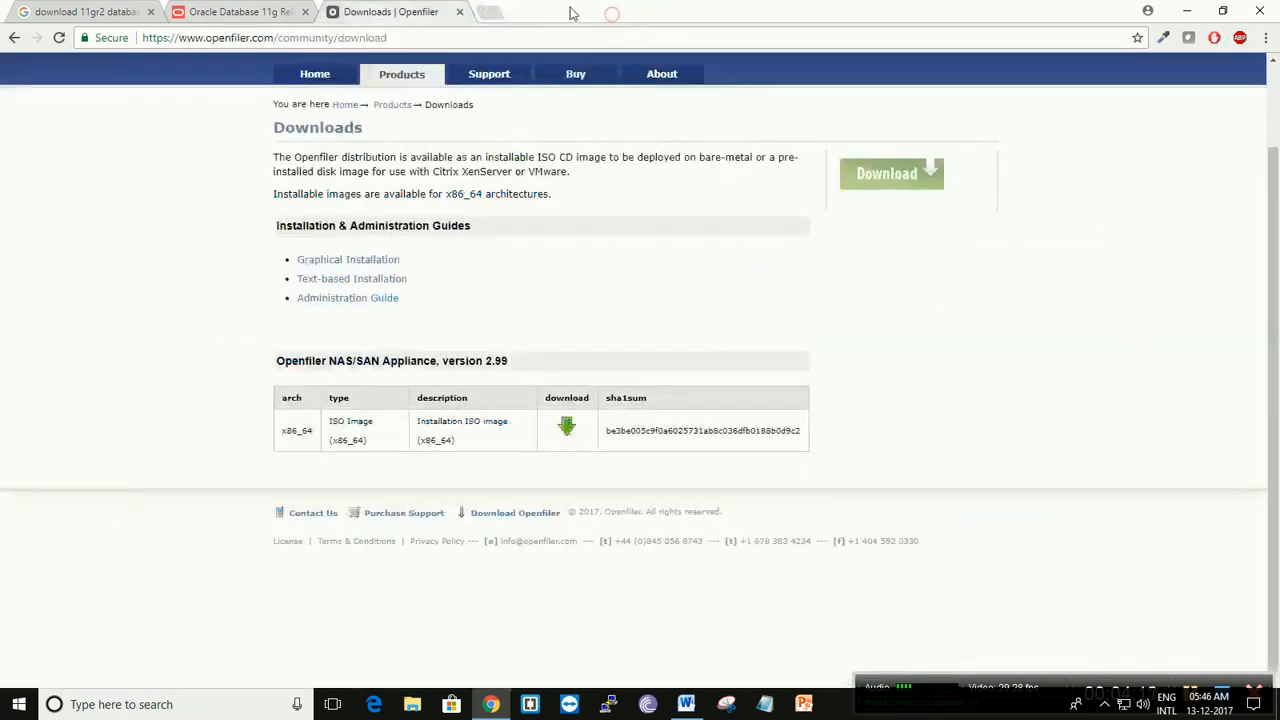
{"action": "left_click", "coordinate": [460, 12]}
{"action": "left_click", "coordinate": [305, 12]}
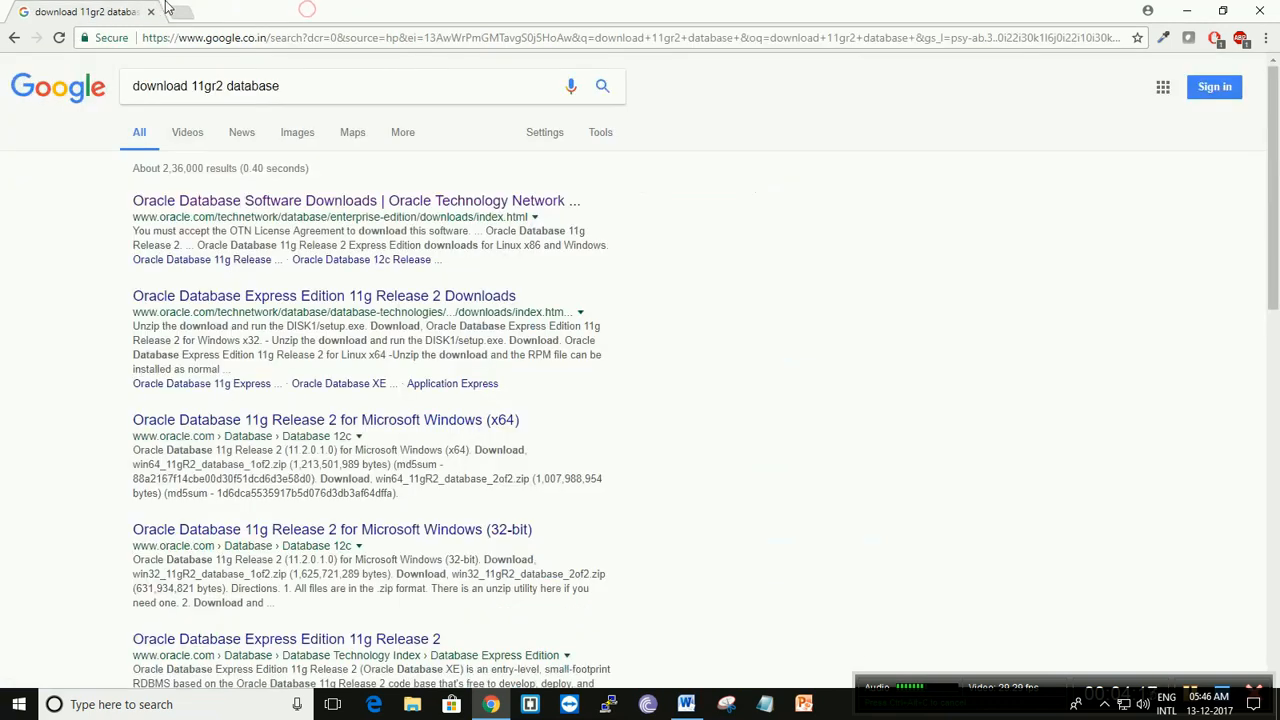
{"action": "left_click", "coordinate": [151, 11]}
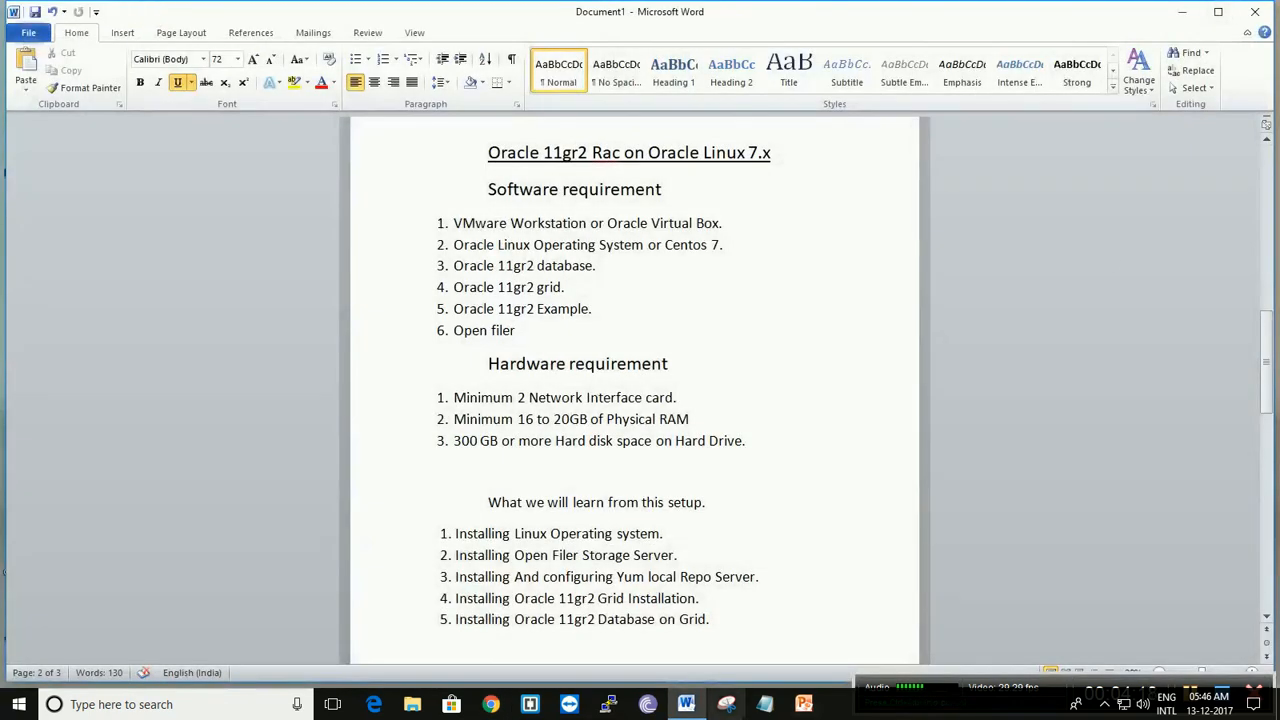
- Search Windows for "vm" and launch VMware Workstation Pro
{"action": "left_click", "coordinate": [19, 708]}
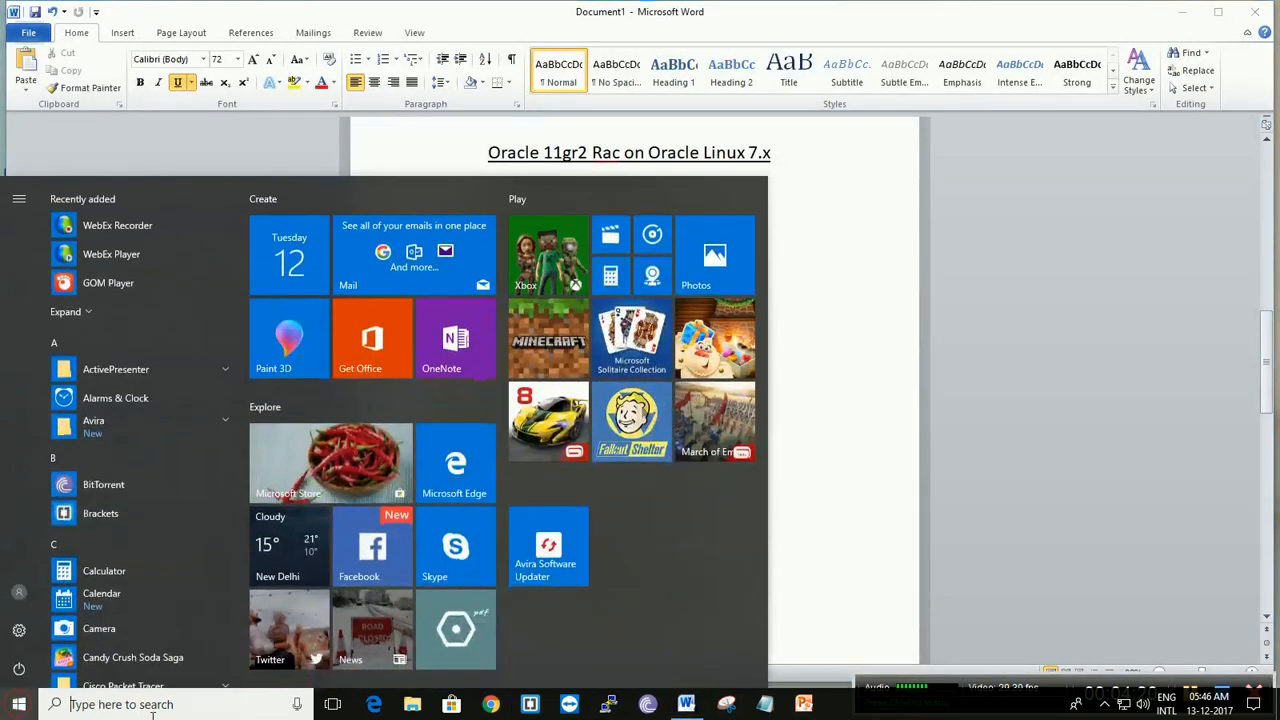
{"action": "left_click", "coordinate": [160, 712]}
{"action": "type", "text": "vn"}
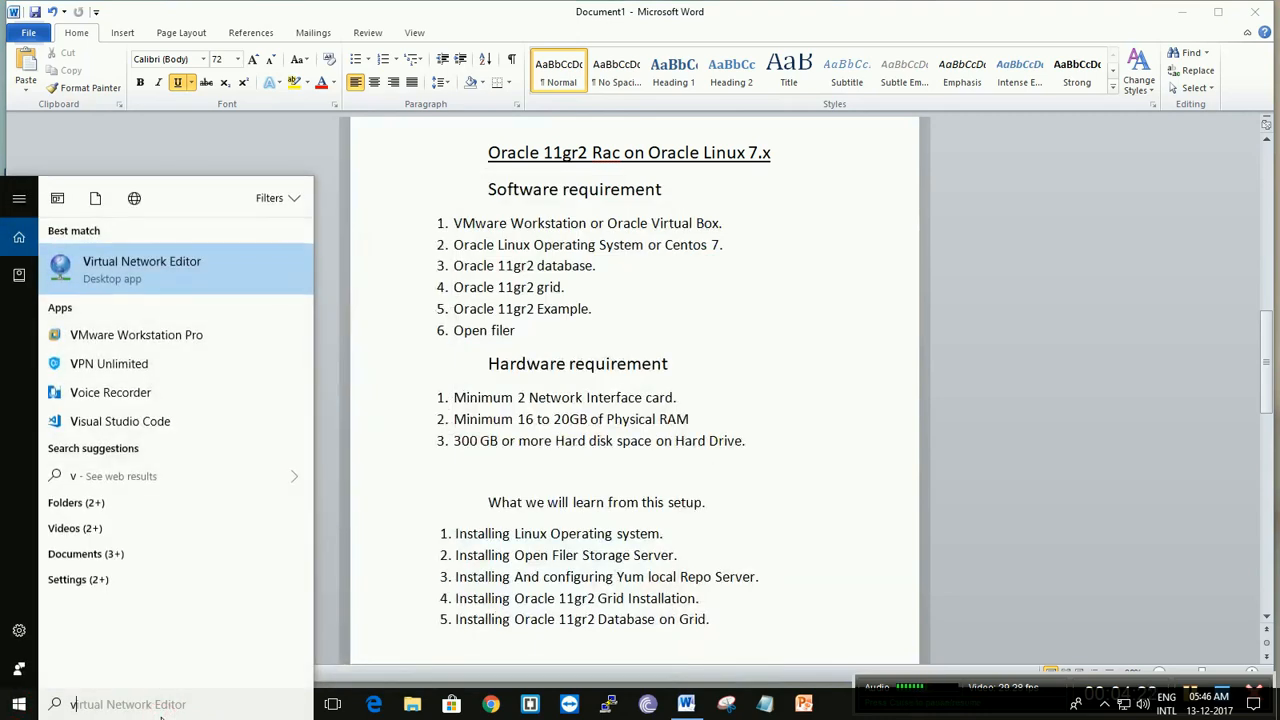
{"action": "key", "text": "BackSpace"}
{"action": "type", "text": "m"}
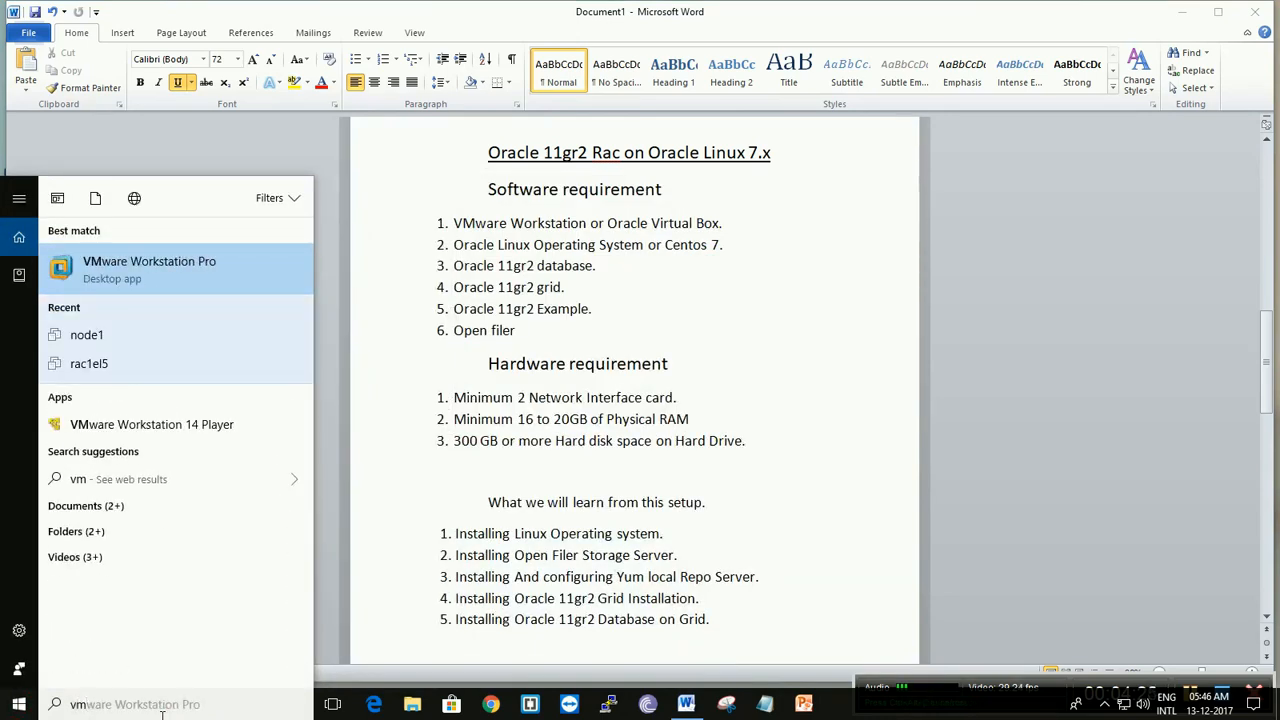
{"action": "key", "text": "Return"}
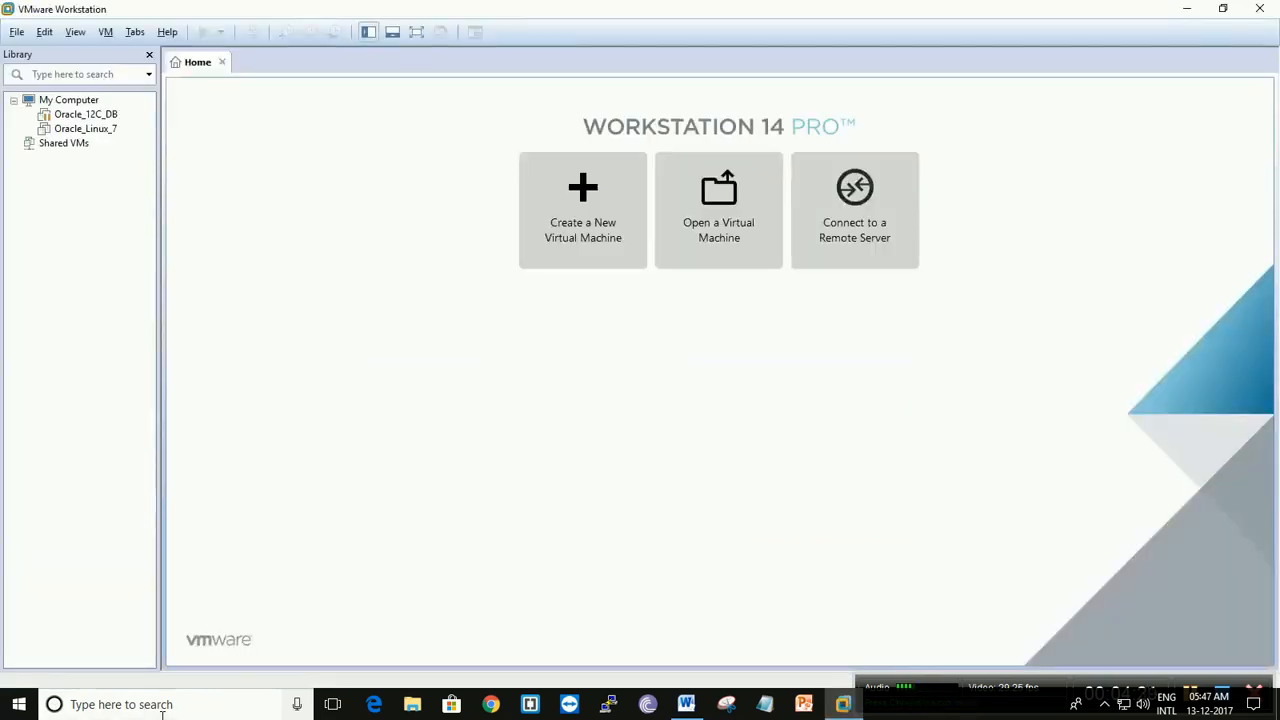
- Switch to File Explorer, open Local Disk (I:) and create a folder named node1 there
{"action": "left_click", "coordinate": [412, 704]}
{"action": "left_click", "coordinate": [41, 298]}
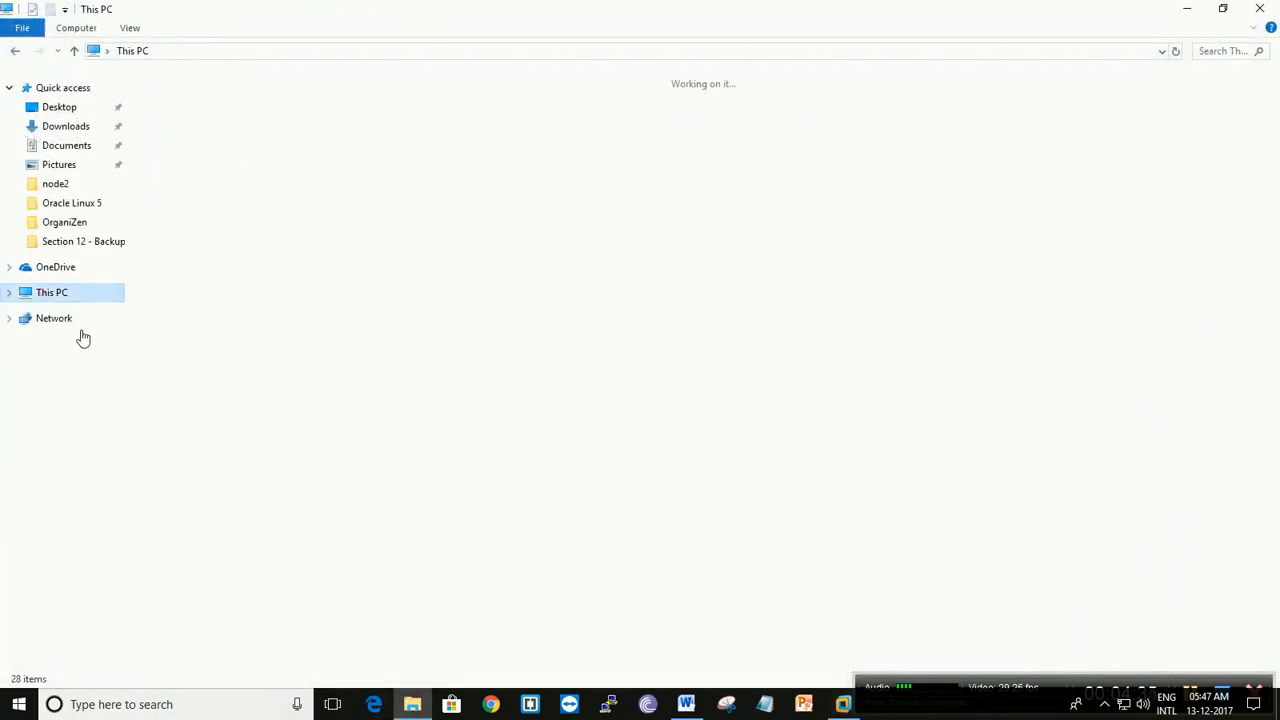
{"action": "double_click", "coordinate": [288, 283]}
{"action": "right_click", "coordinate": [288, 283]}
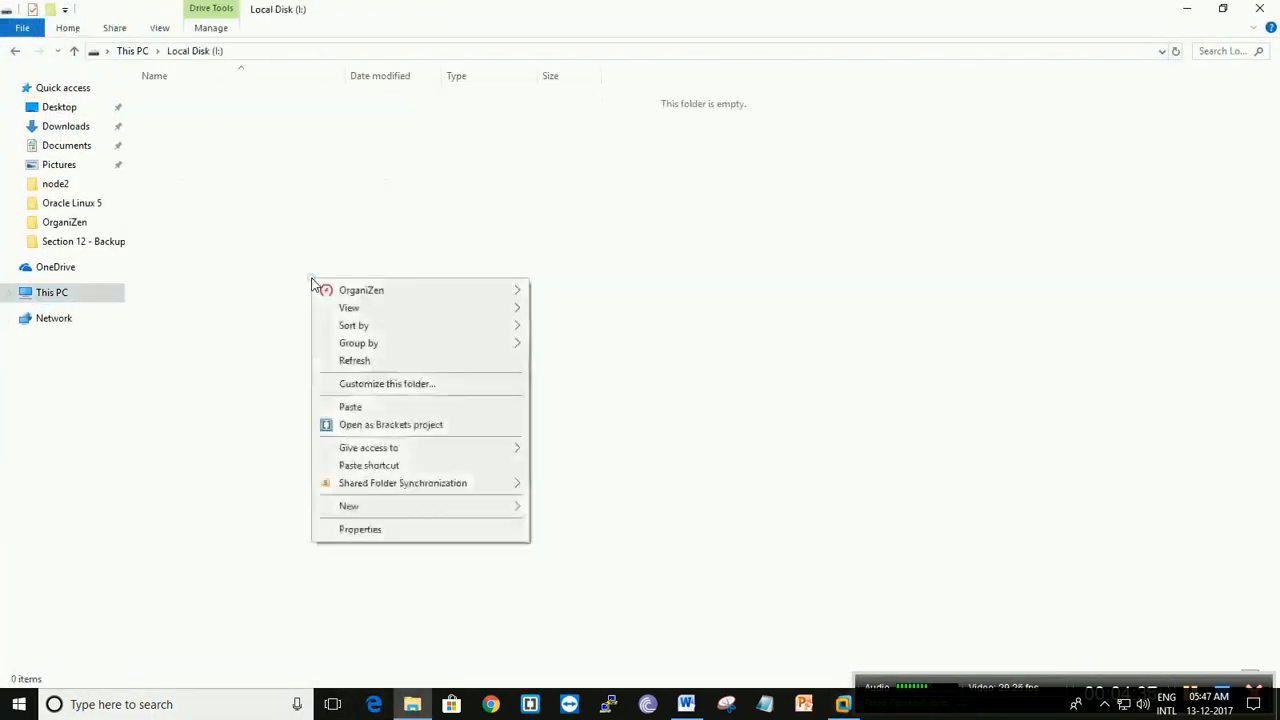
{"action": "left_click", "coordinate": [375, 510]}
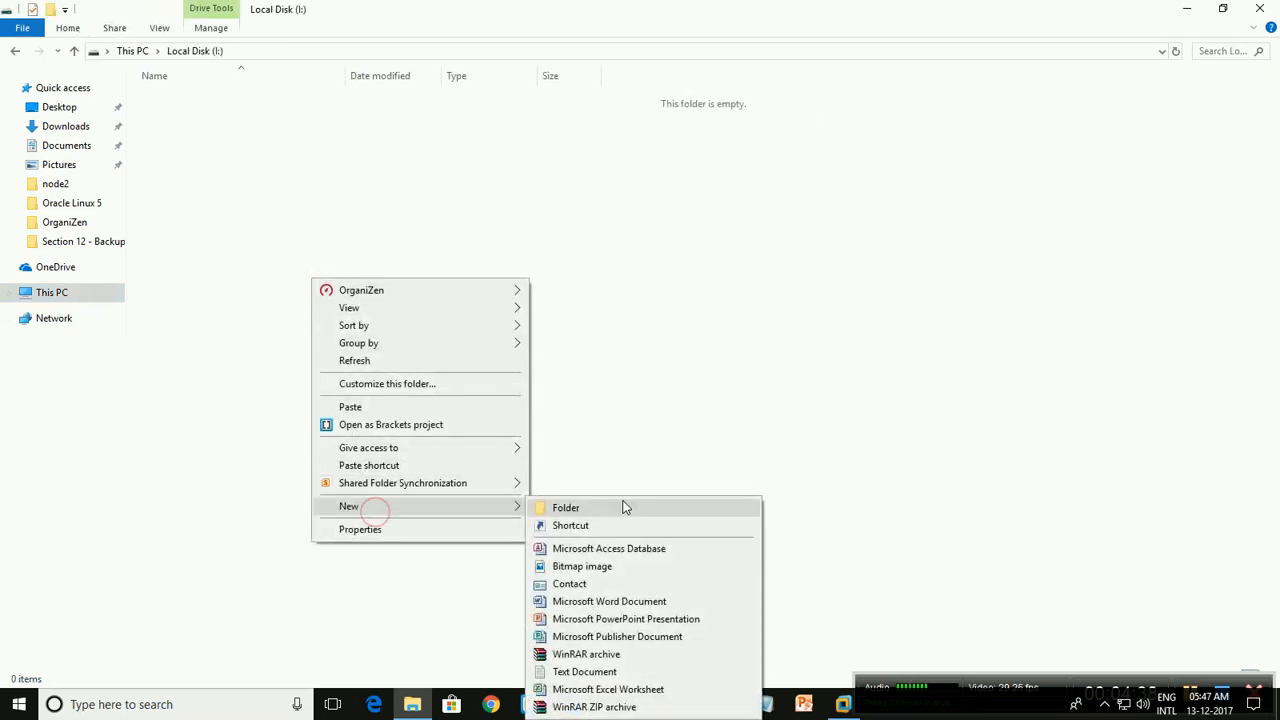
{"action": "left_click", "coordinate": [622, 507]}
{"action": "type", "text": "node"}
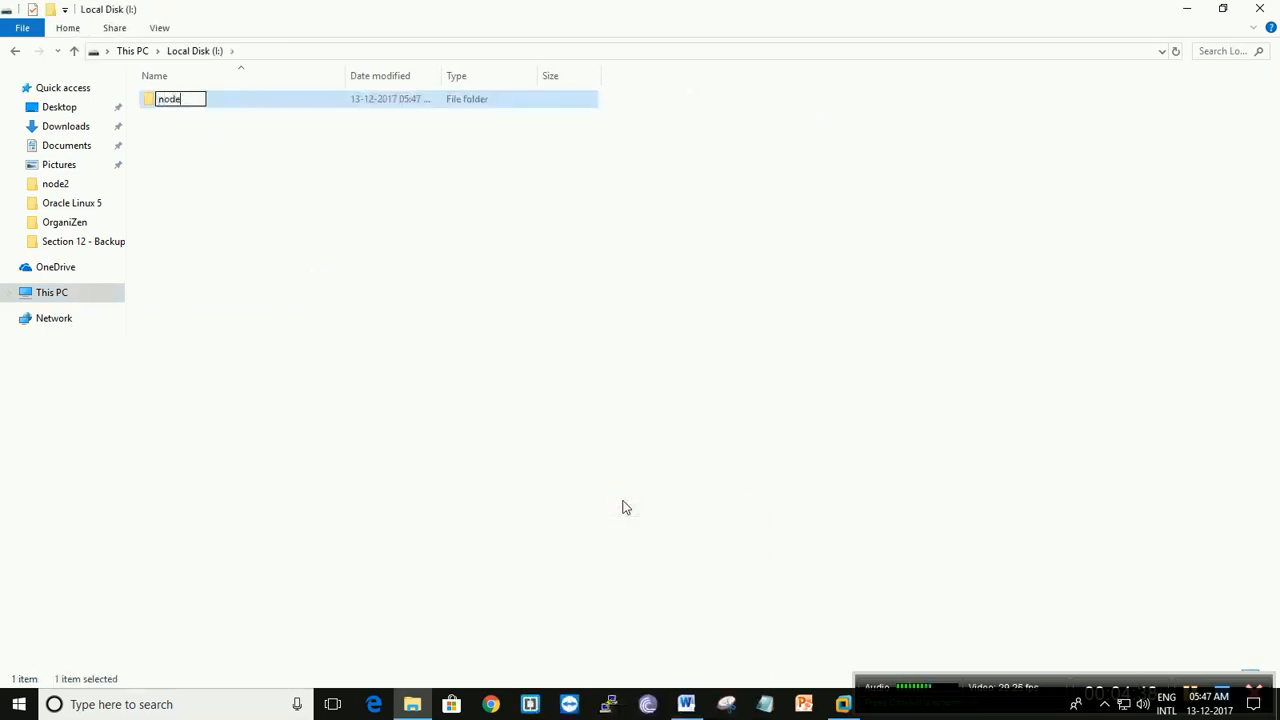
{"action": "key", "text": "Return"}
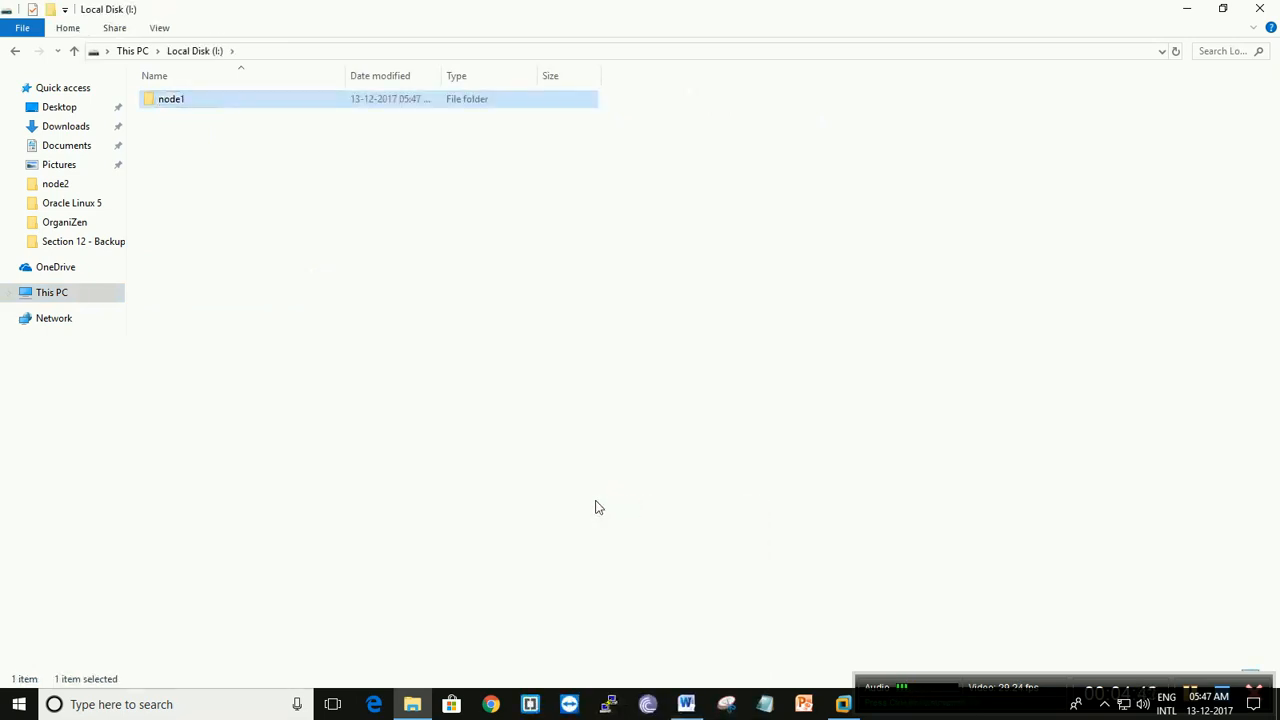
- Create a second folder named node2 on Local Disk (I:)
{"action": "right_click", "coordinate": [595, 507]}
{"action": "left_click", "coordinate": [651, 463]}
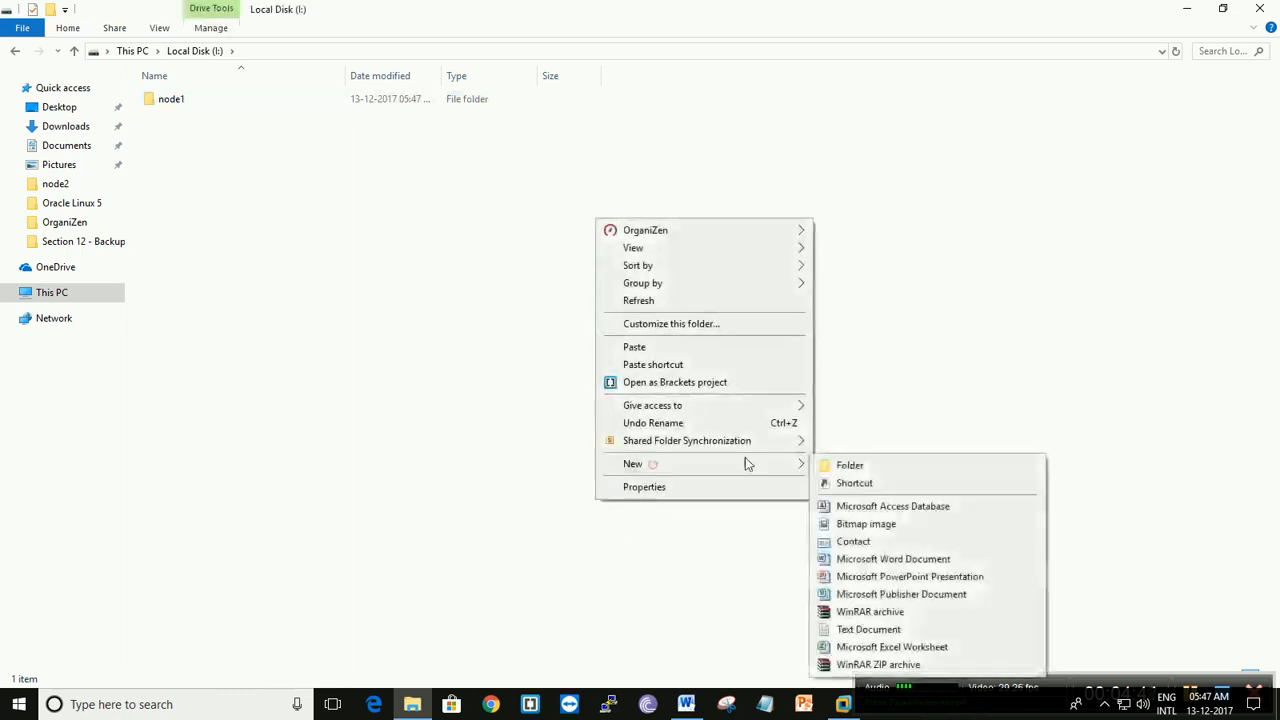
{"action": "left_click", "coordinate": [870, 466]}
{"action": "type", "text": "node1"}
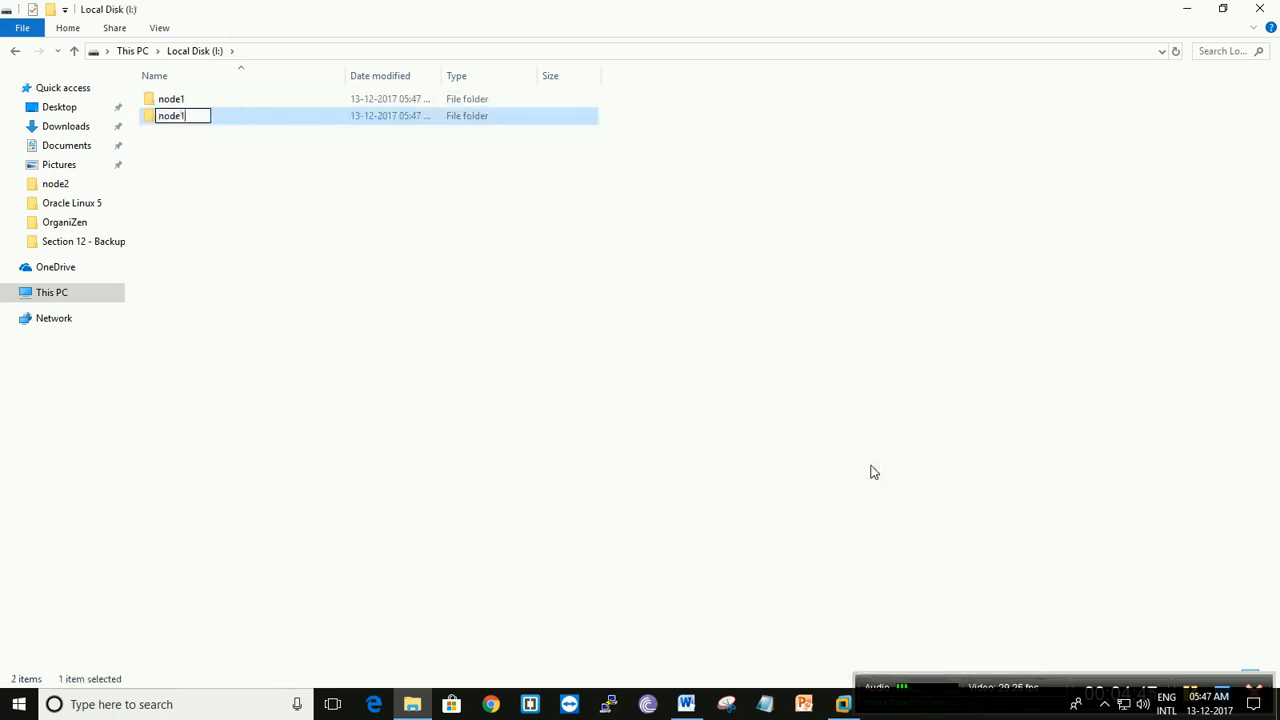
{"action": "key", "text": "Return"}
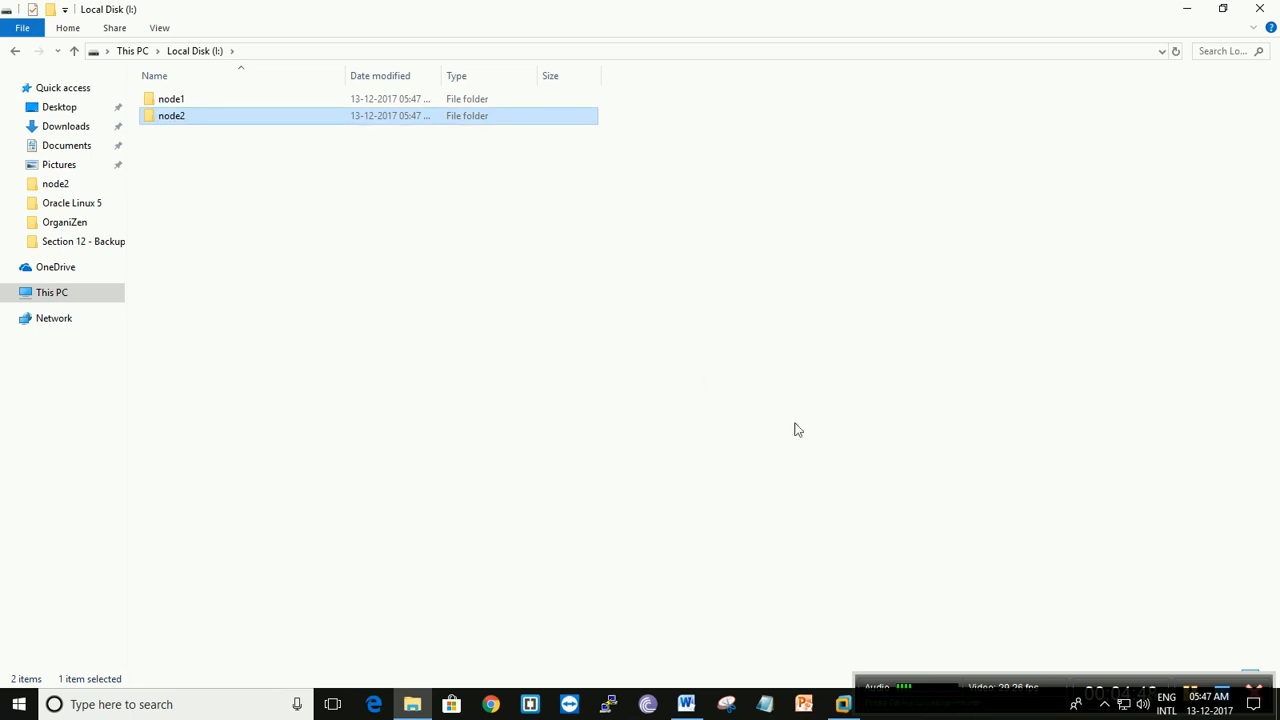
{"action": "left_click", "coordinate": [703, 380]}
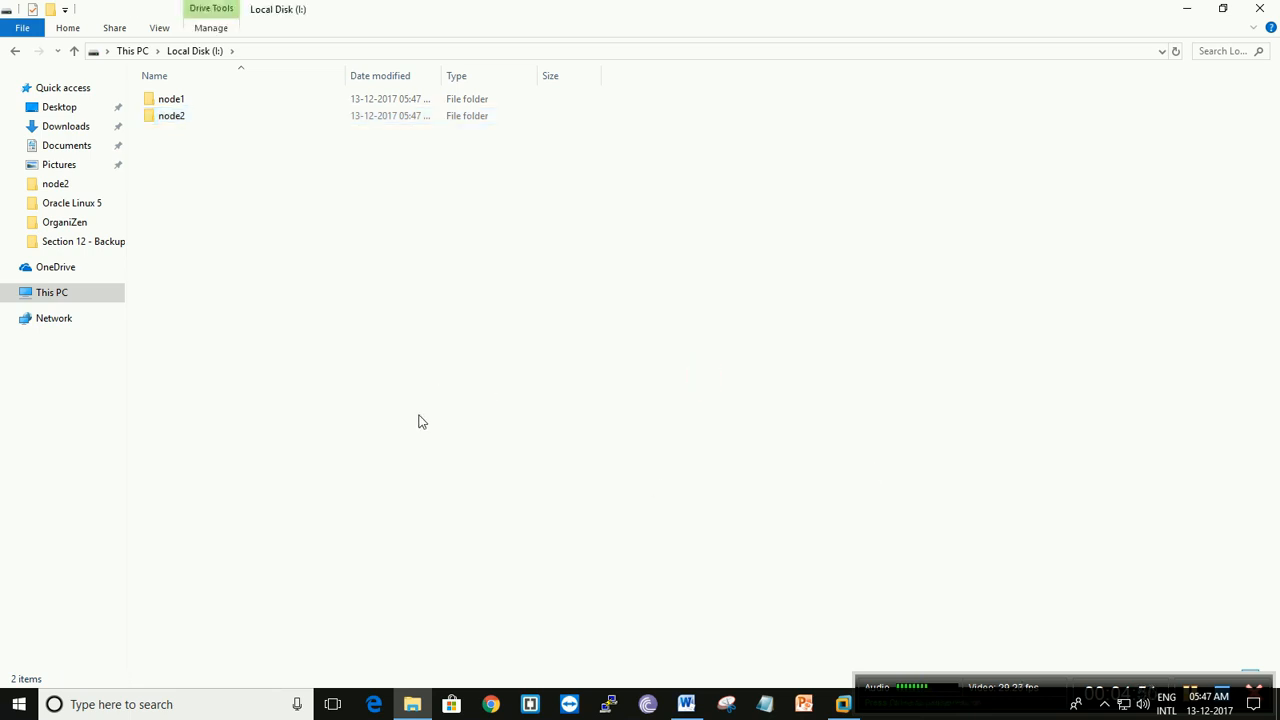
- Add a folder named openfiler beside the two node folders on Local Disk (I:)
{"action": "right_click", "coordinate": [350, 341]}
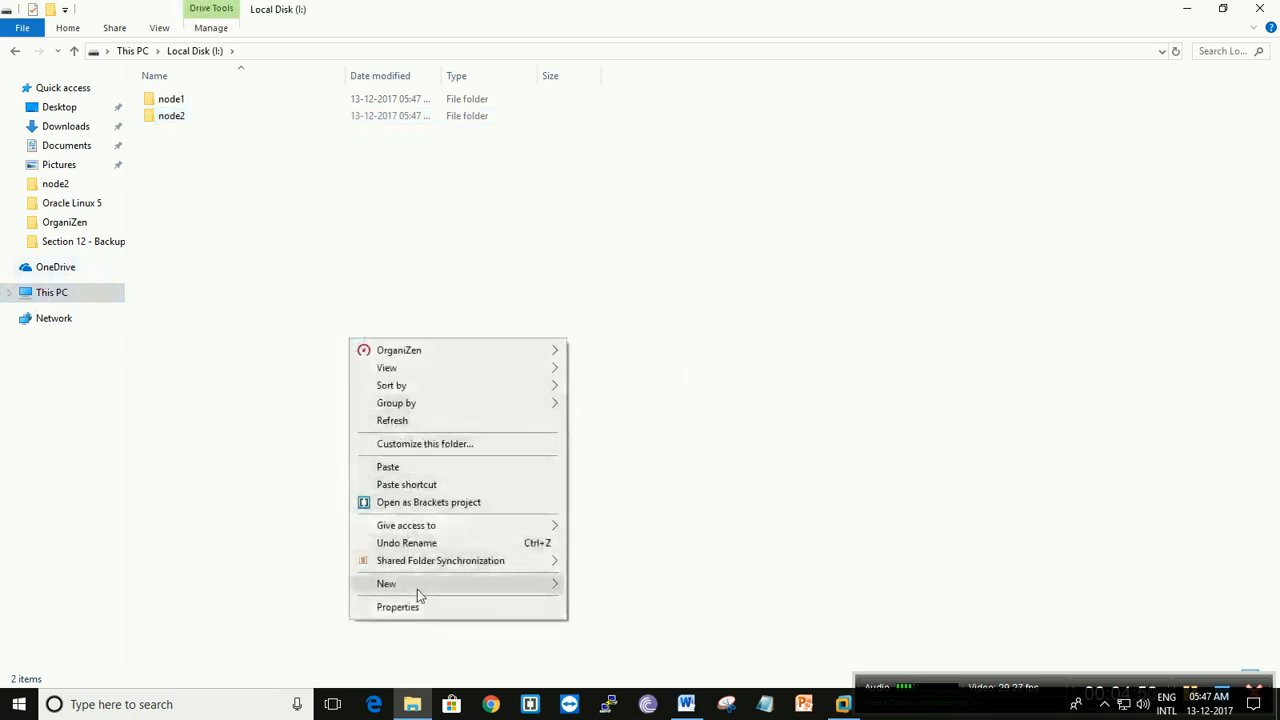
{"action": "mouse_move", "coordinate": [420, 590]}
{"action": "left_click", "coordinate": [623, 386]}
{"action": "type", "text": "openfiler"}
{"action": "key", "text": "Return"}
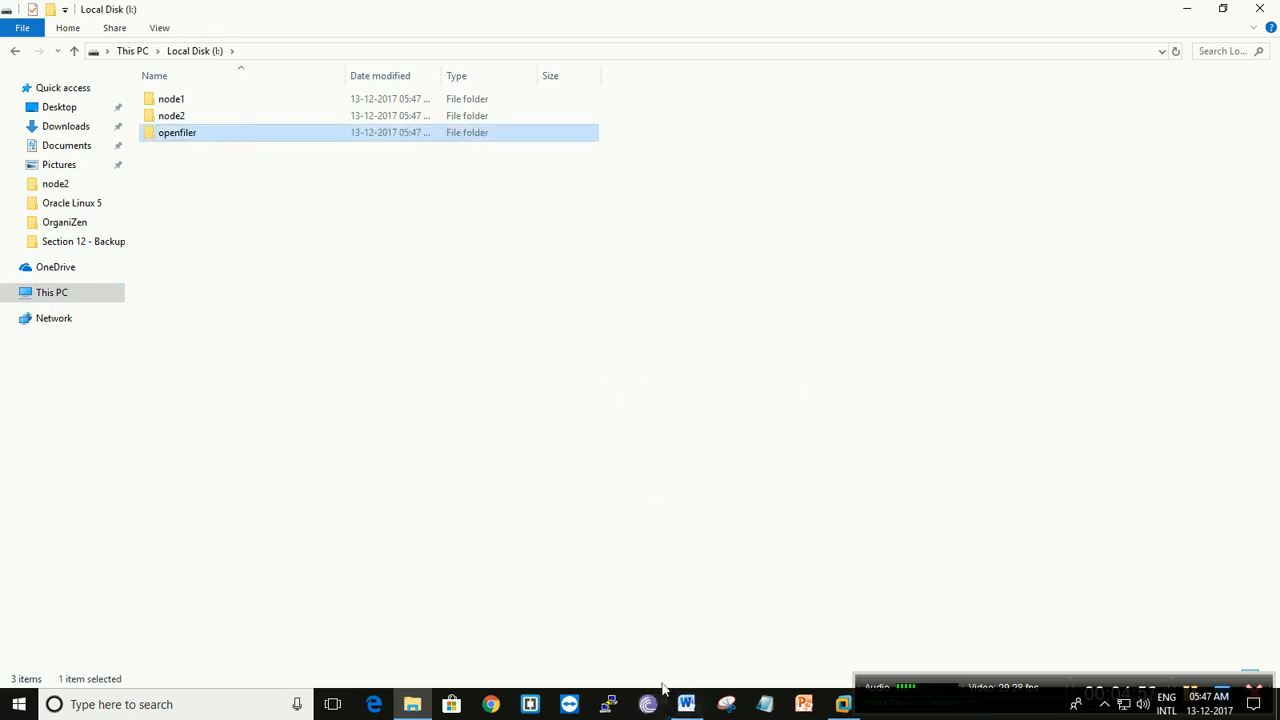
- Switch to VMware Workstation and start a new virtual machine with the Typical configuration, choosing to install the operating system later
{"action": "left_click", "coordinate": [843, 704]}
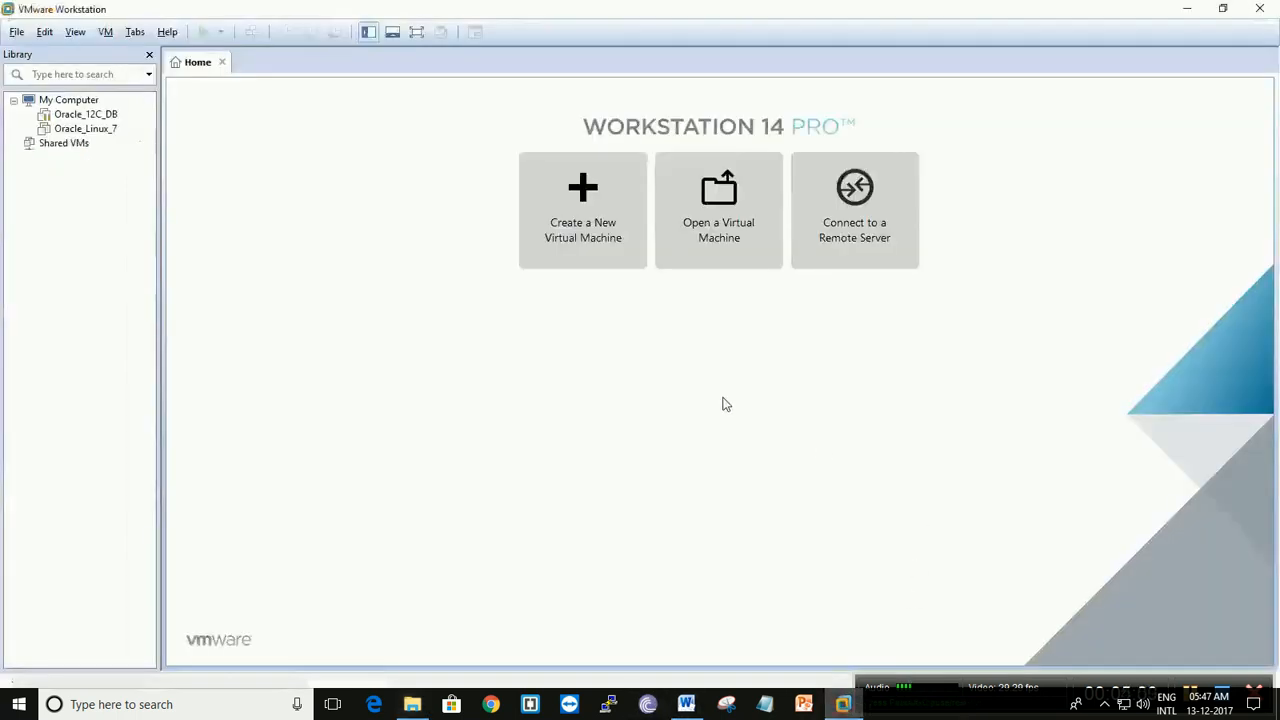
{"action": "left_click", "coordinate": [585, 266]}
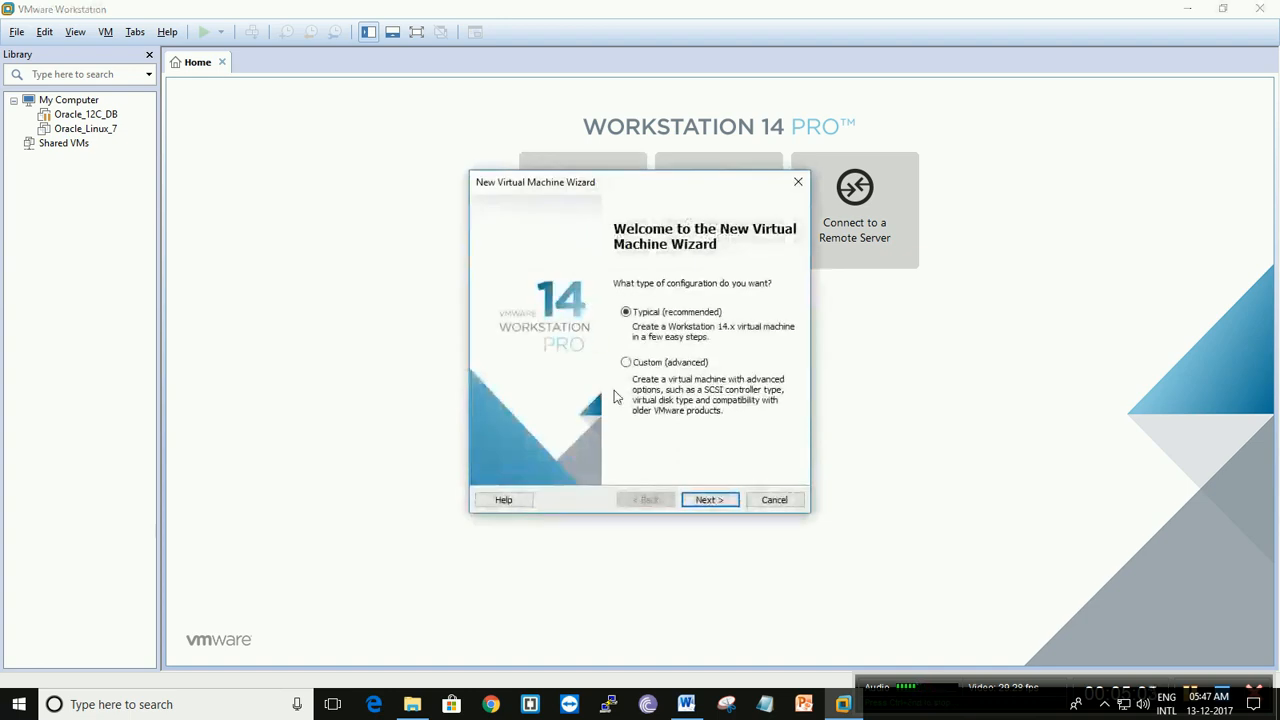
{"action": "left_click", "coordinate": [707, 500]}
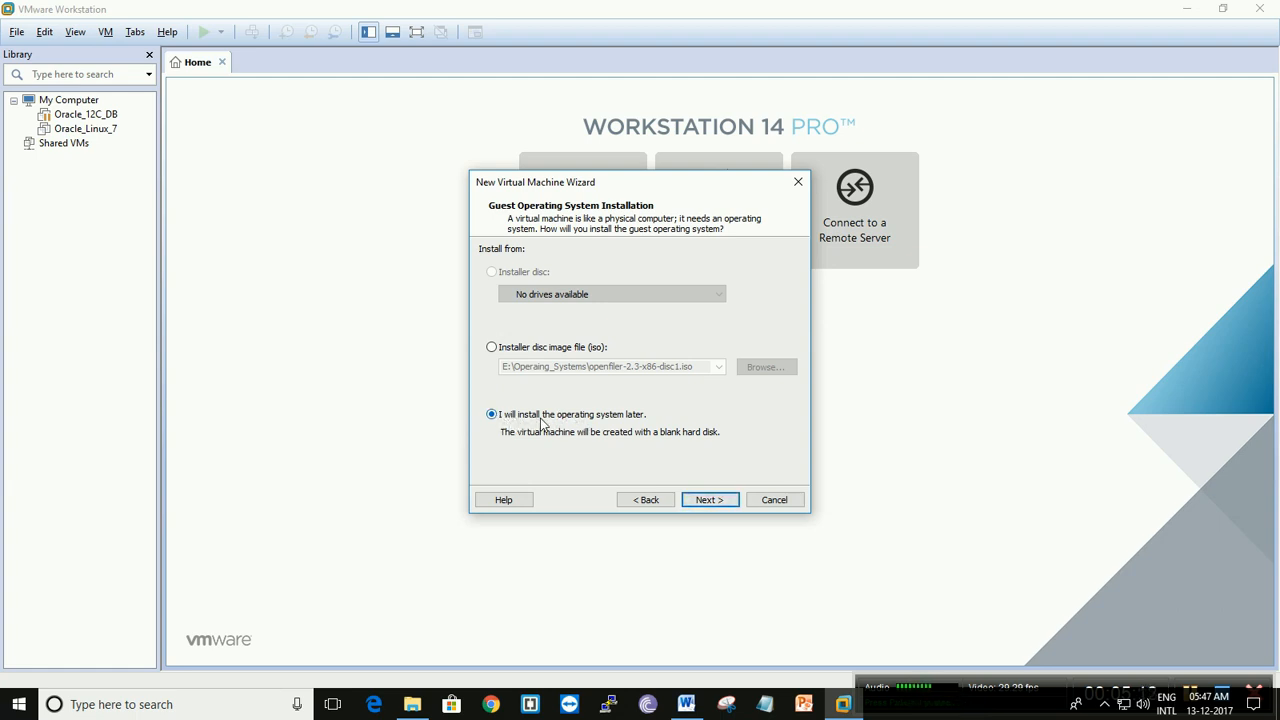
{"action": "left_click", "coordinate": [709, 500]}
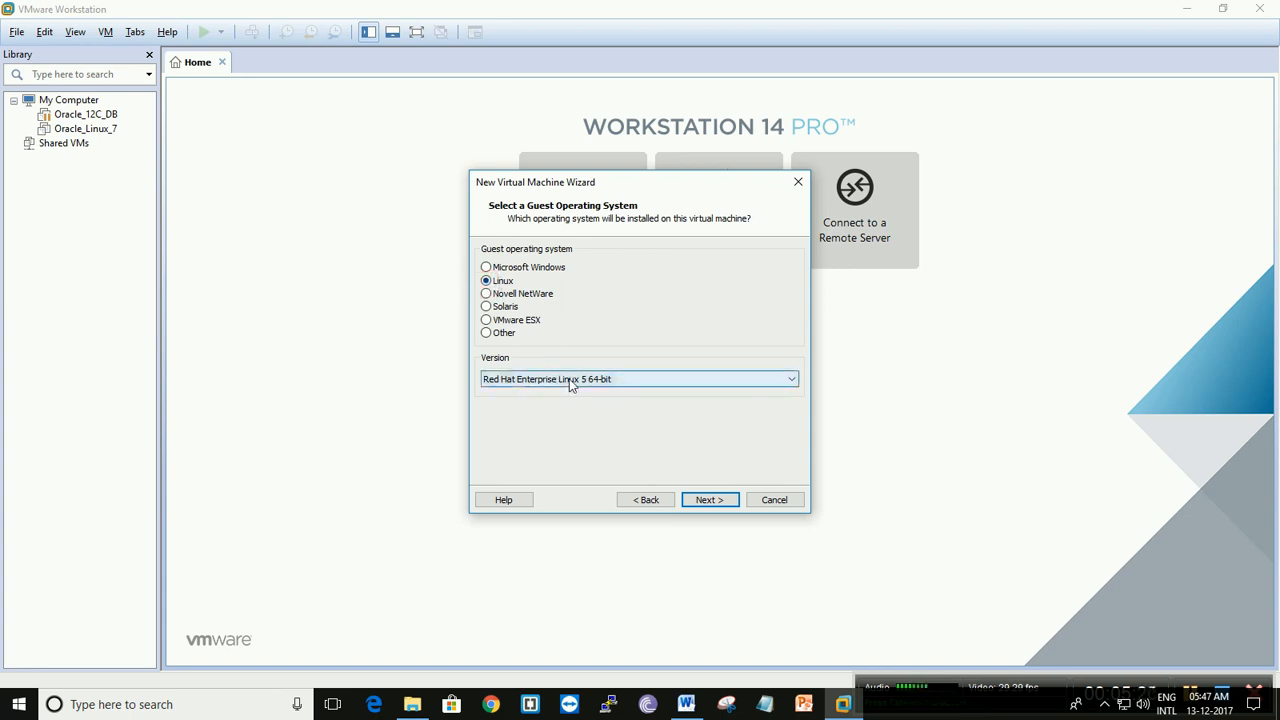
- Set the guest operating system version to Oracle Linux 7 64-bit and continue to the virtual machine naming page
{"action": "left_click", "coordinate": [728, 390]}
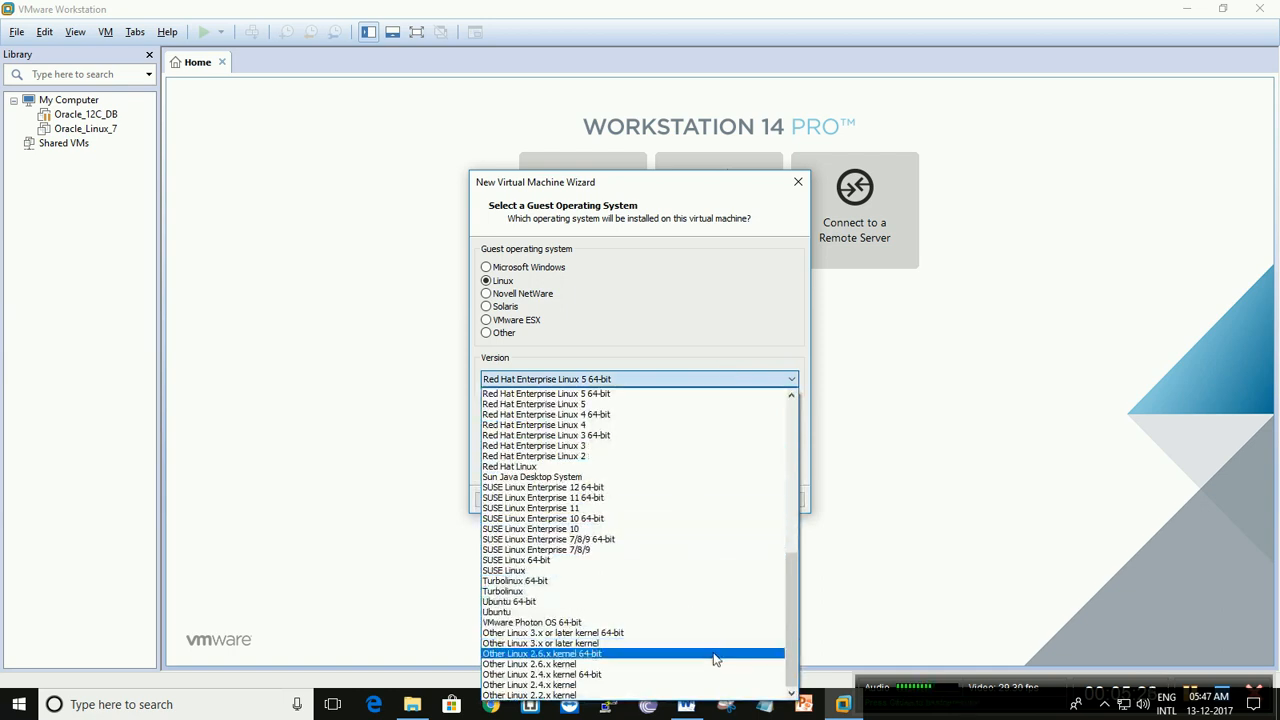
{"action": "scroll", "coordinate": [717, 653], "scroll_direction": "up", "scroll_amount": 4}
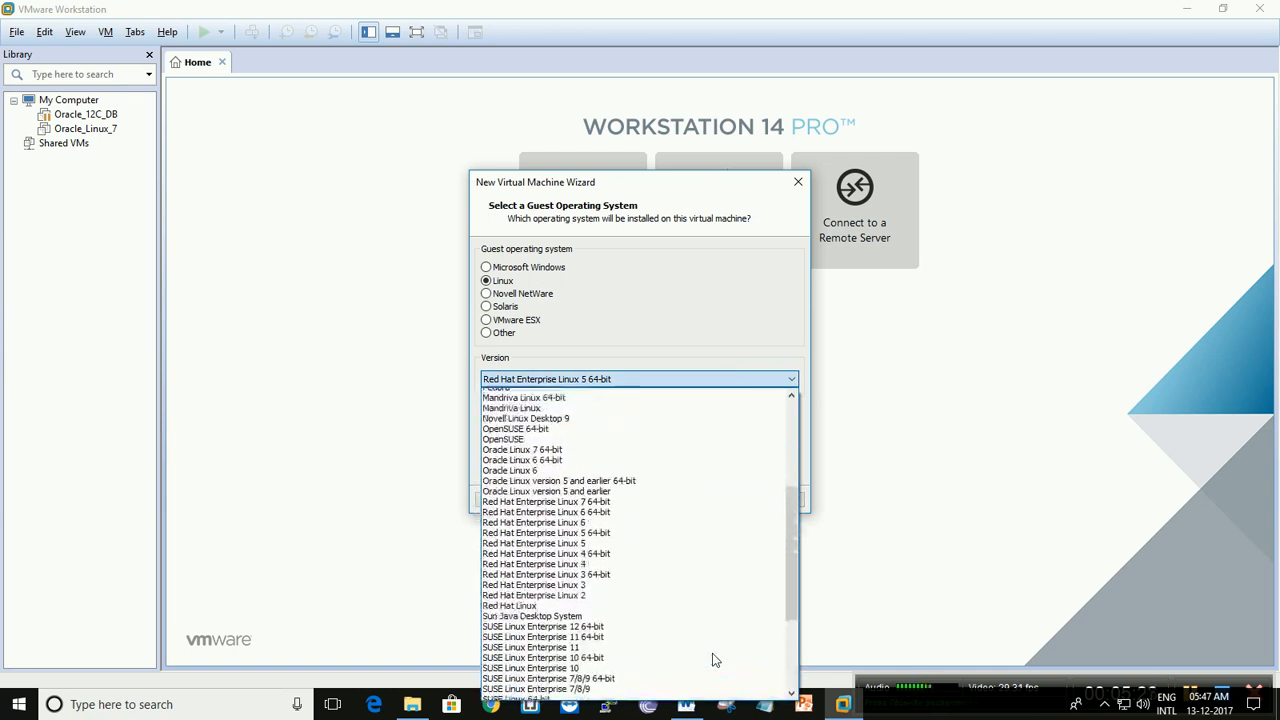
{"action": "scroll", "coordinate": [717, 660], "scroll_direction": "up", "scroll_amount": 4}
{"action": "scroll", "coordinate": [694, 523], "scroll_direction": "down", "scroll_amount": 3}
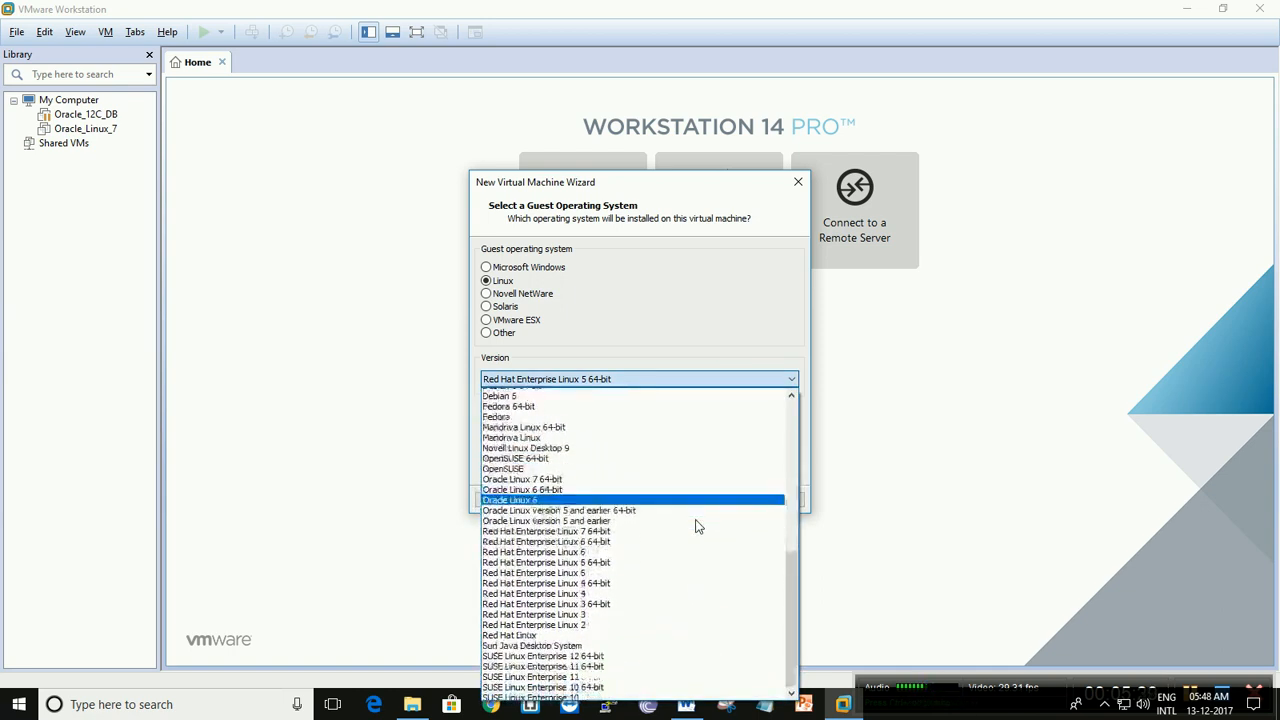
{"action": "scroll", "coordinate": [698, 526], "scroll_direction": "down", "scroll_amount": 5}
{"action": "scroll", "coordinate": [698, 526], "scroll_direction": "up", "scroll_amount": 7}
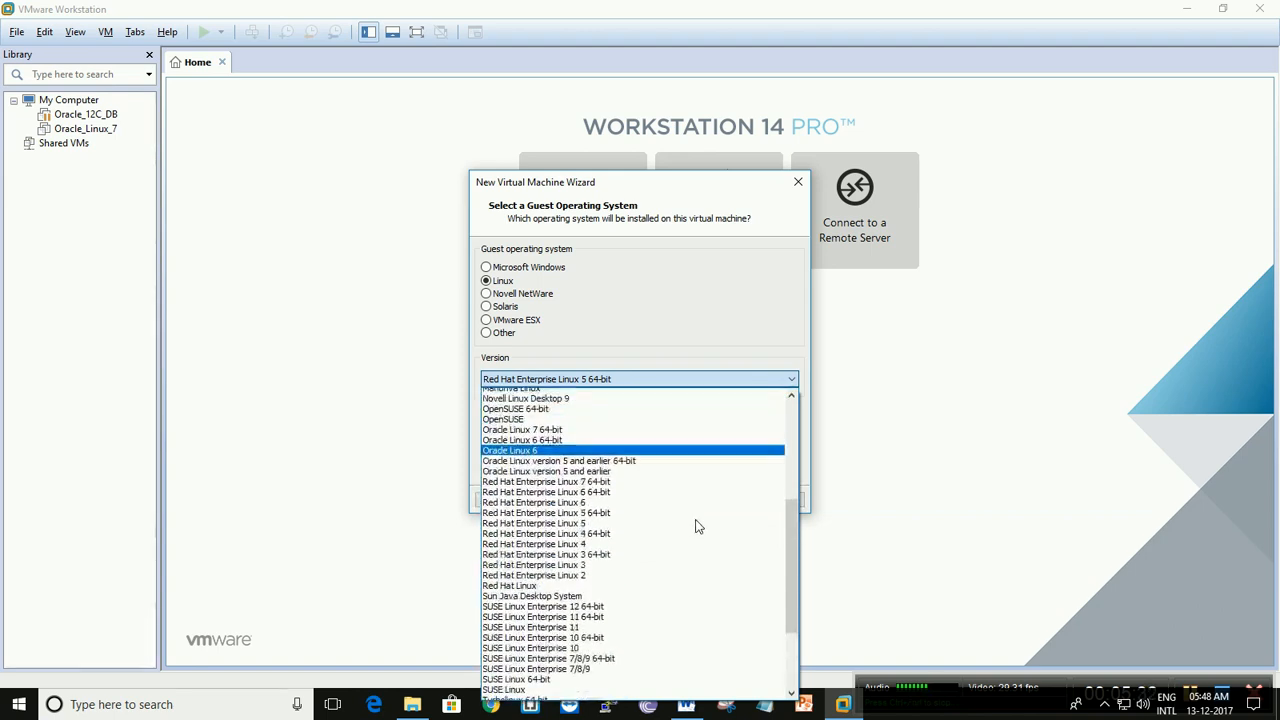
{"action": "scroll", "coordinate": [698, 526], "scroll_direction": "down", "scroll_amount": 1}
{"action": "scroll", "coordinate": [698, 526], "scroll_direction": "up", "scroll_amount": 5}
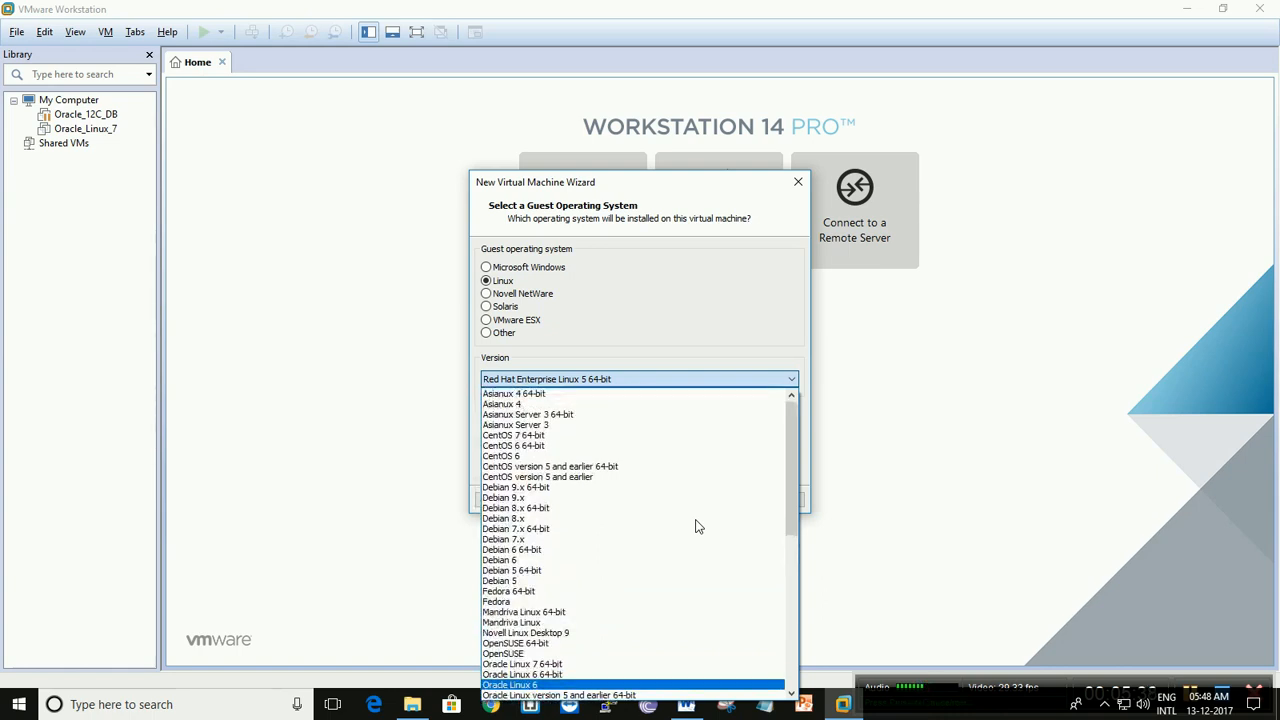
{"action": "scroll", "coordinate": [698, 526], "scroll_direction": "down", "scroll_amount": 4}
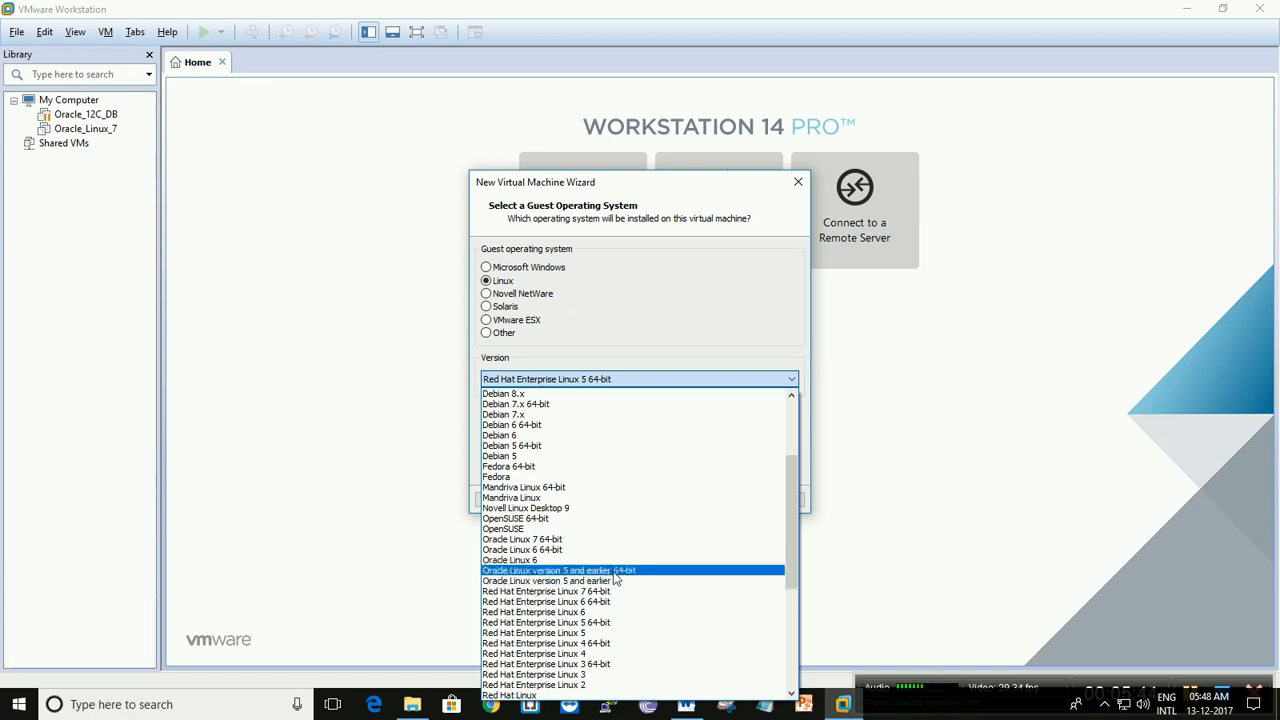
{"action": "left_click", "coordinate": [540, 541]}
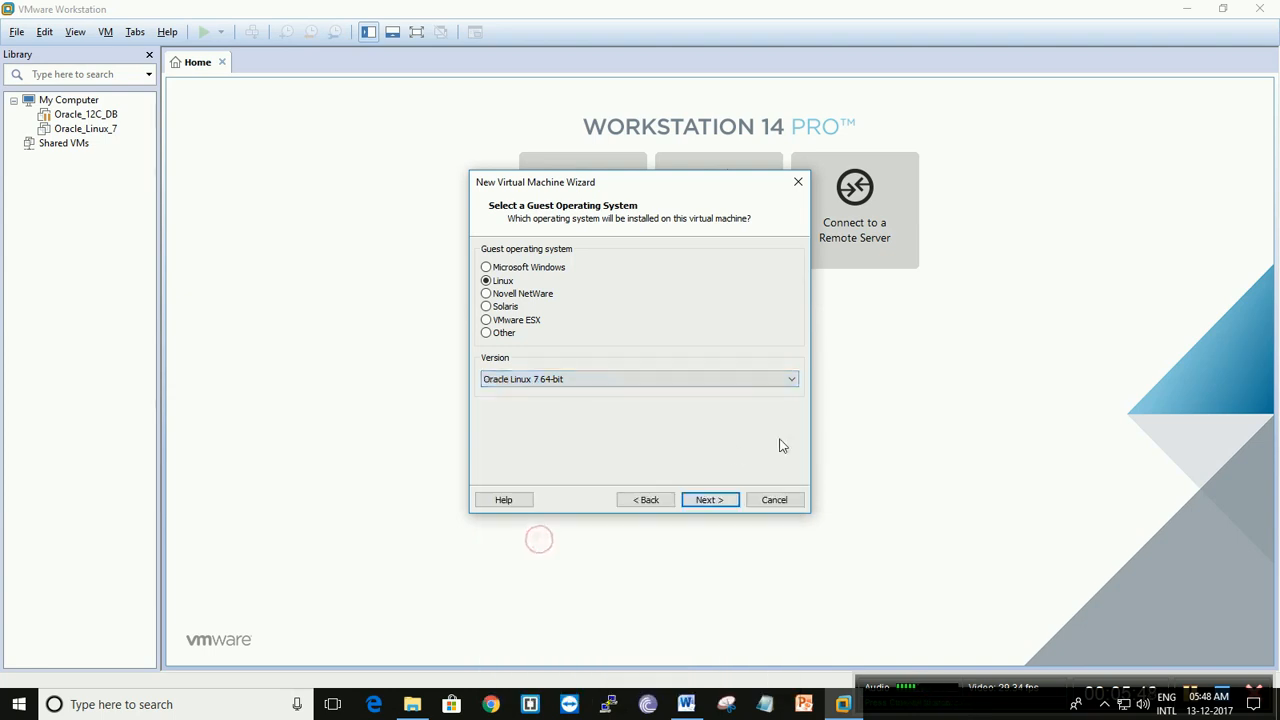
{"action": "left_click", "coordinate": [710, 500]}
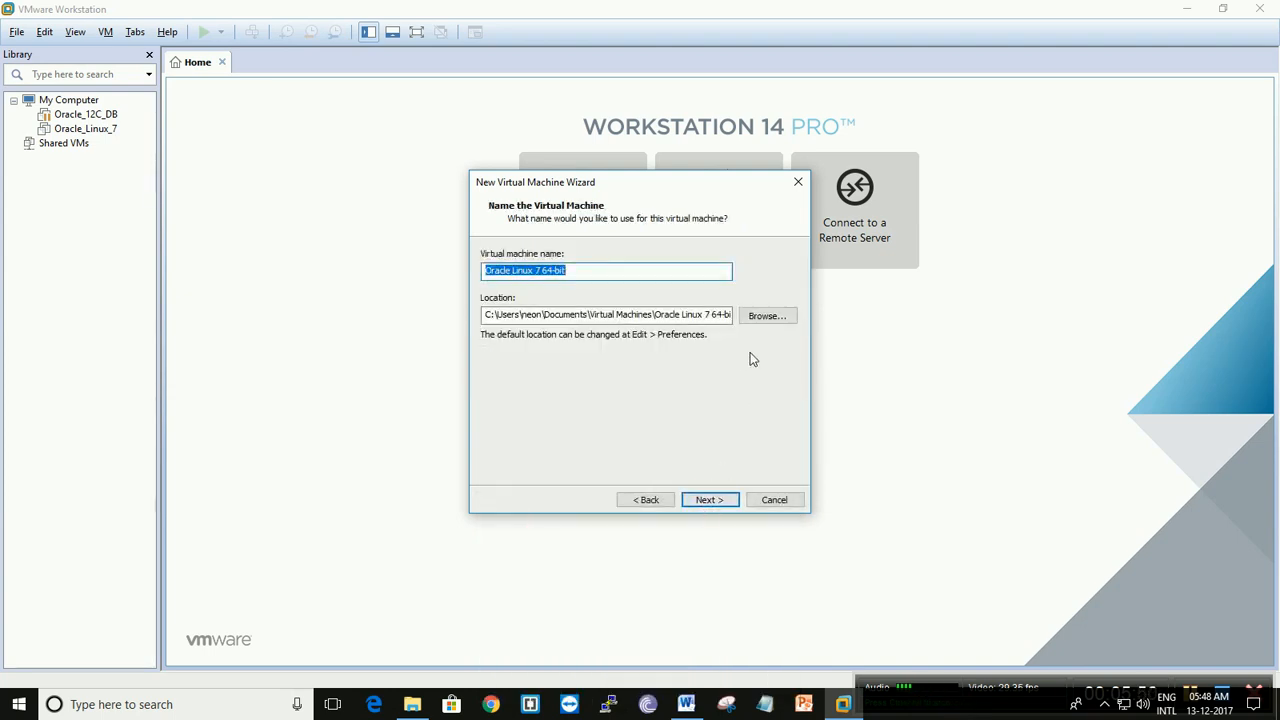
- Set the virtual machine's location to the node1 folder on Local Disk (I:) and name the machine node1
{"action": "left_click", "coordinate": [753, 318]}
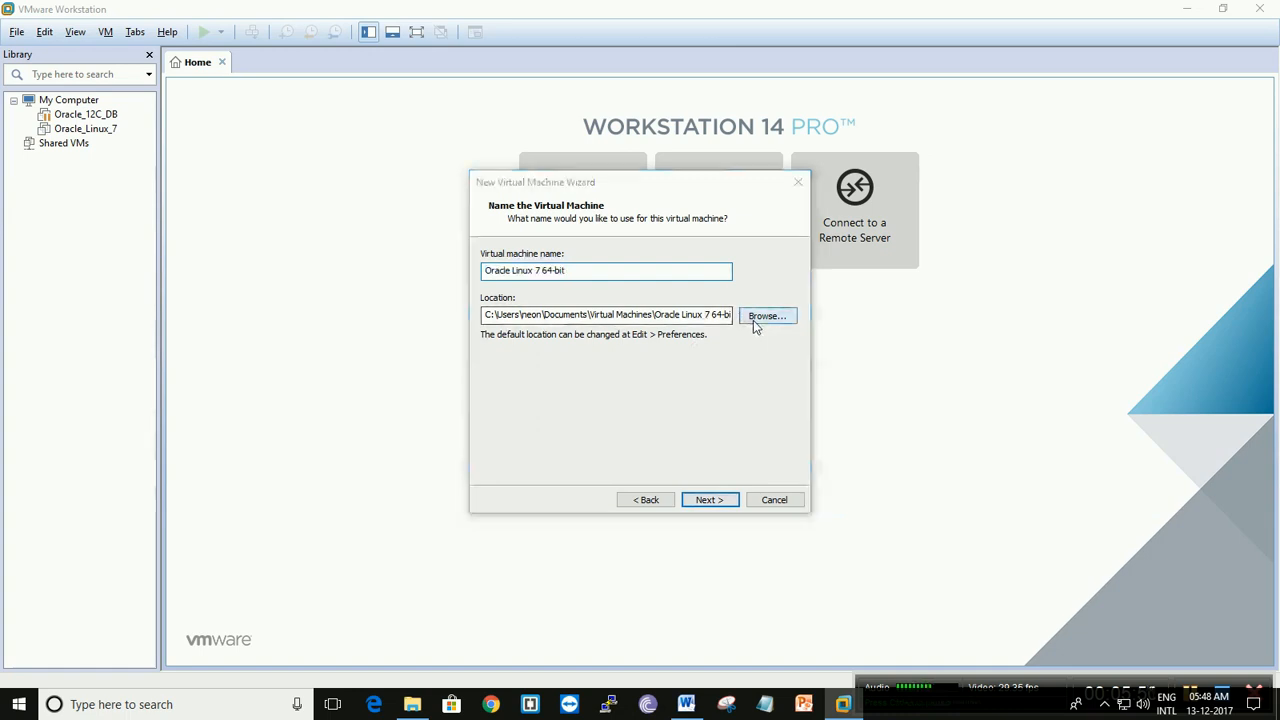
{"action": "left_click_drag", "start_coordinate": [749, 303], "coordinate": [757, 383]}
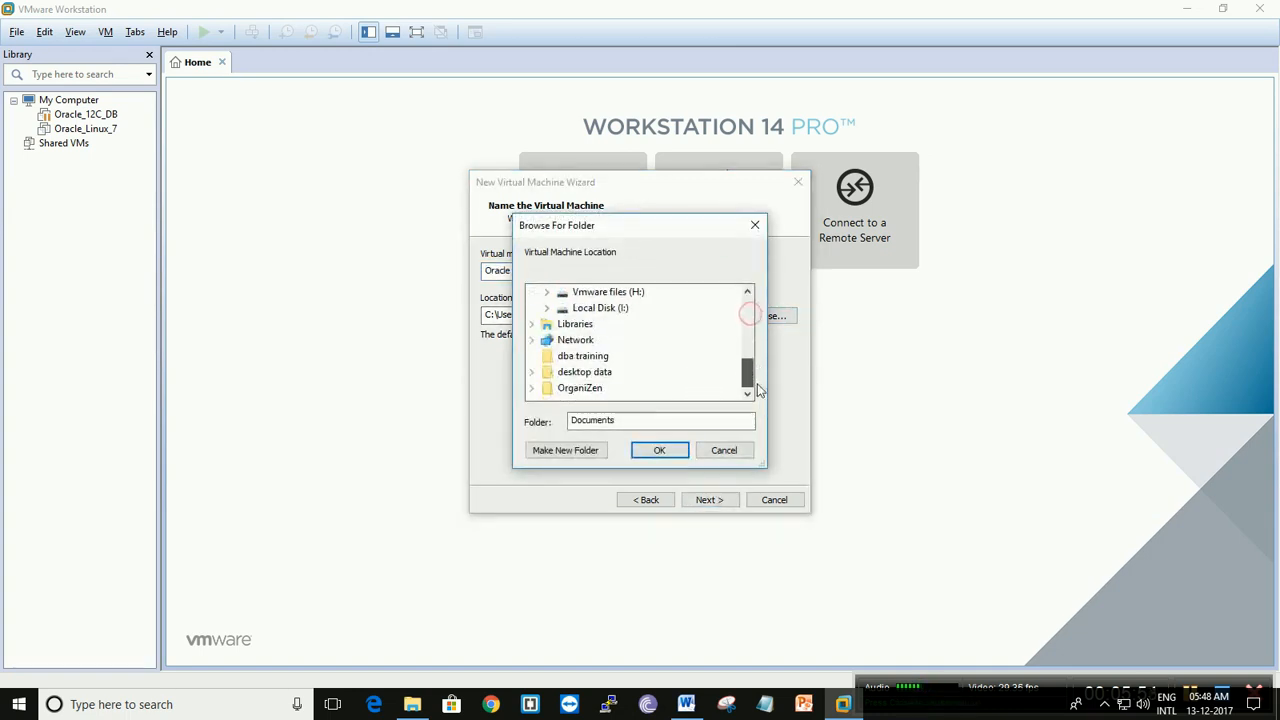
{"action": "double_click", "coordinate": [607, 310]}
{"action": "left_click", "coordinate": [601, 324]}
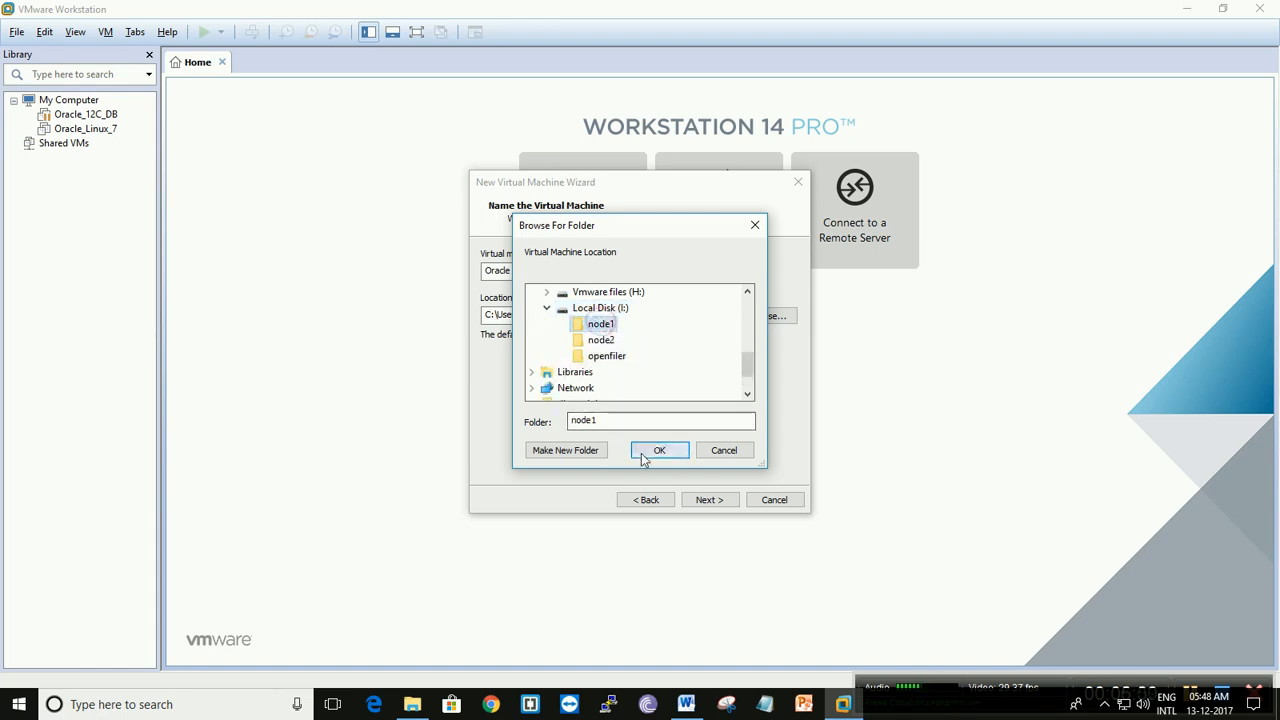
{"action": "left_click", "coordinate": [643, 457]}
{"action": "left_click_drag", "start_coordinate": [567, 271], "coordinate": [444, 268]}
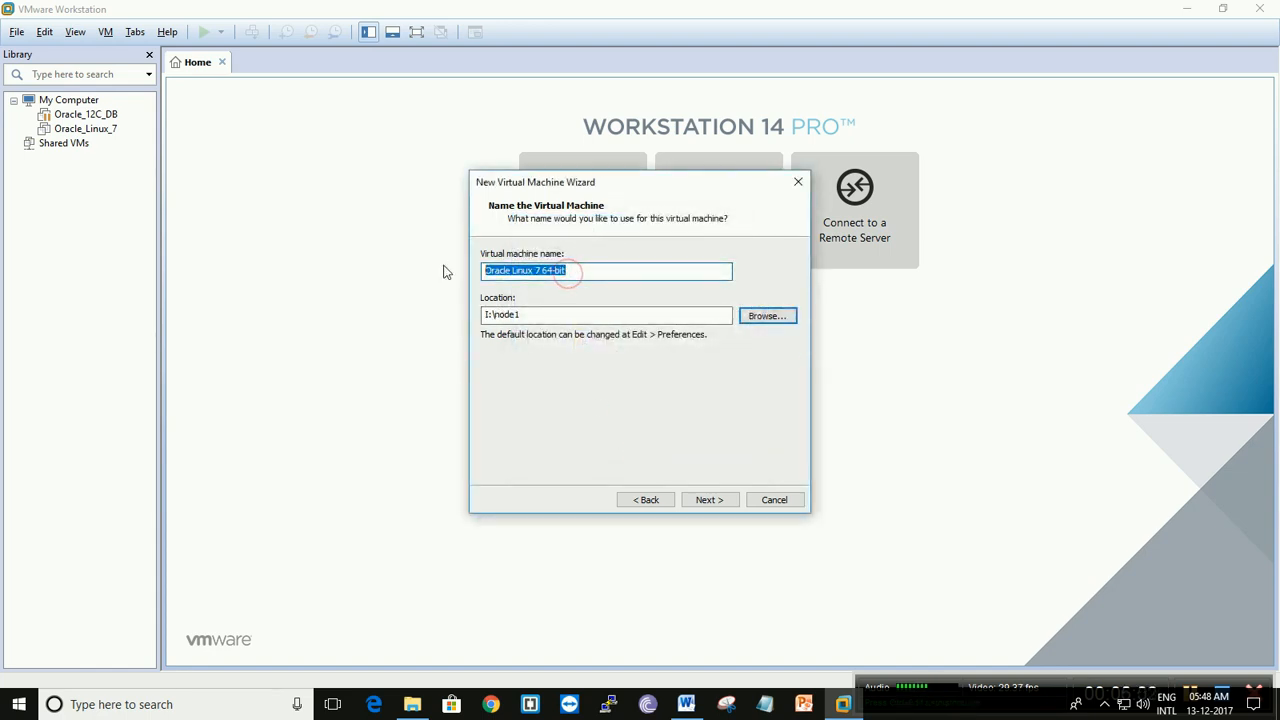
{"action": "type", "text": "node1"}
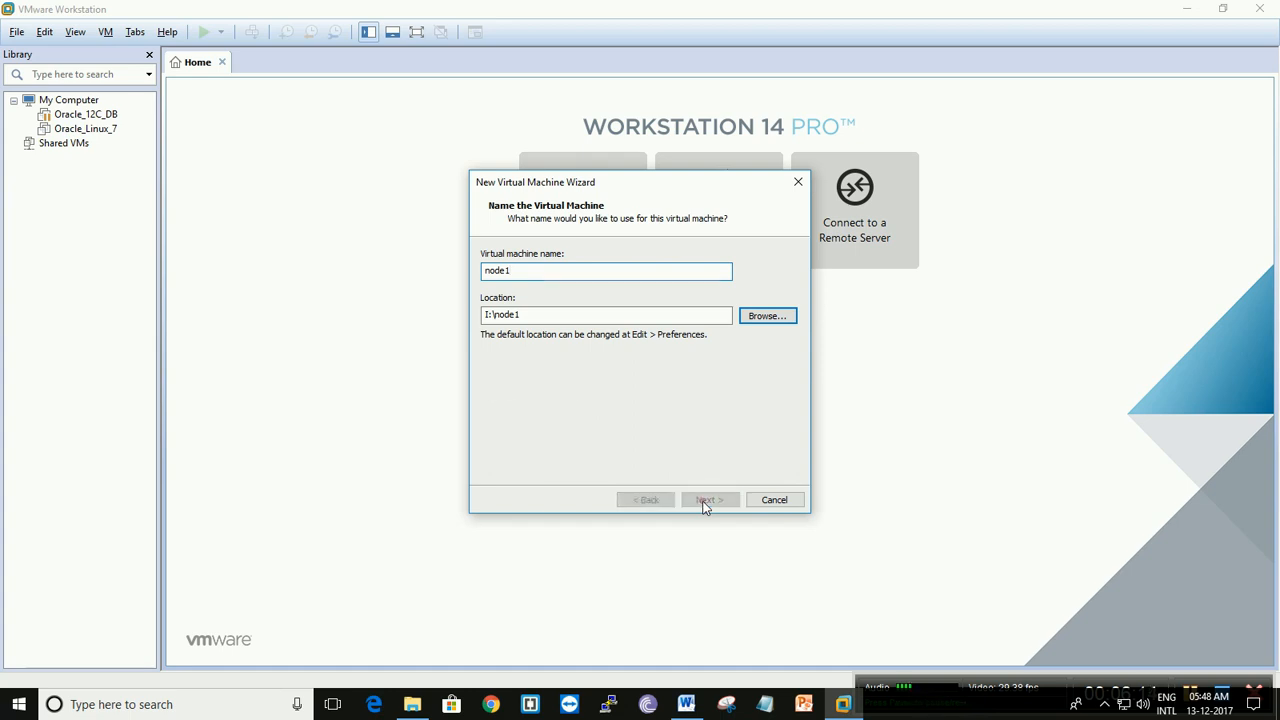
- Set node1's maximum disk size to 110 GB, split into multiple files, and continue to the creation summary
{"action": "left_click", "coordinate": [707, 500]}
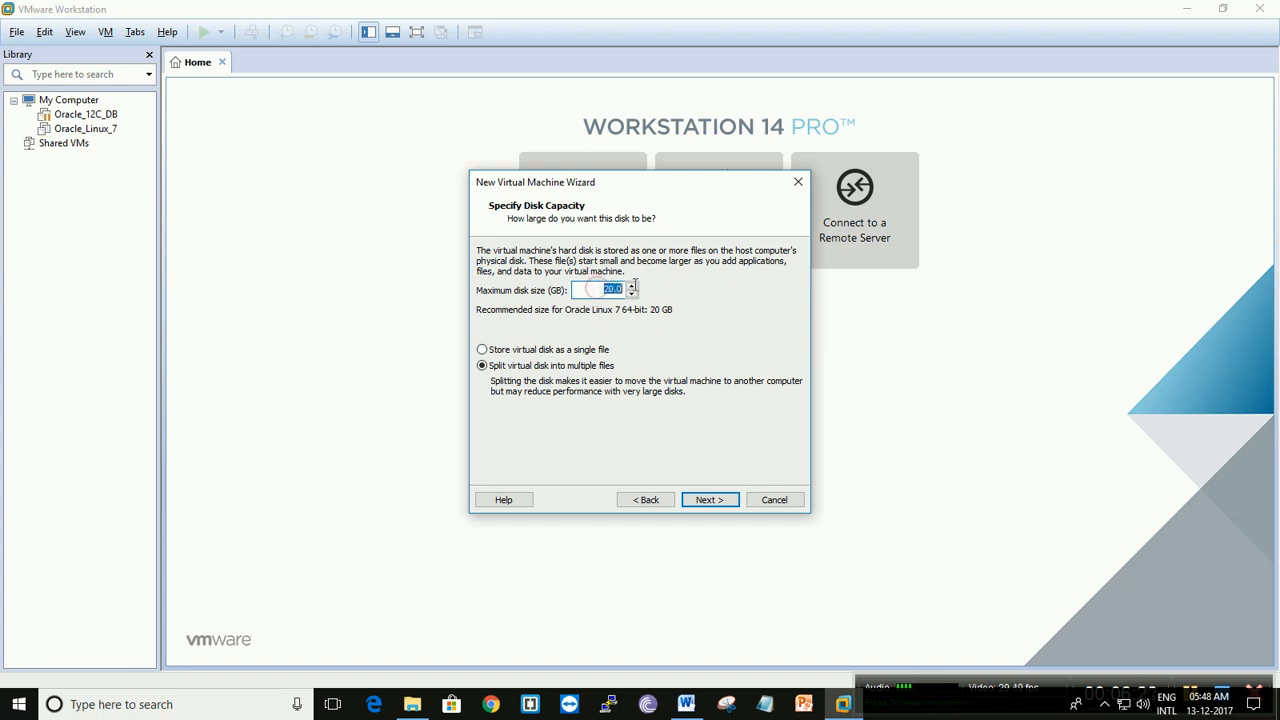
{"action": "type", "text": "10"}
{"action": "left_click", "coordinate": [708, 500]}
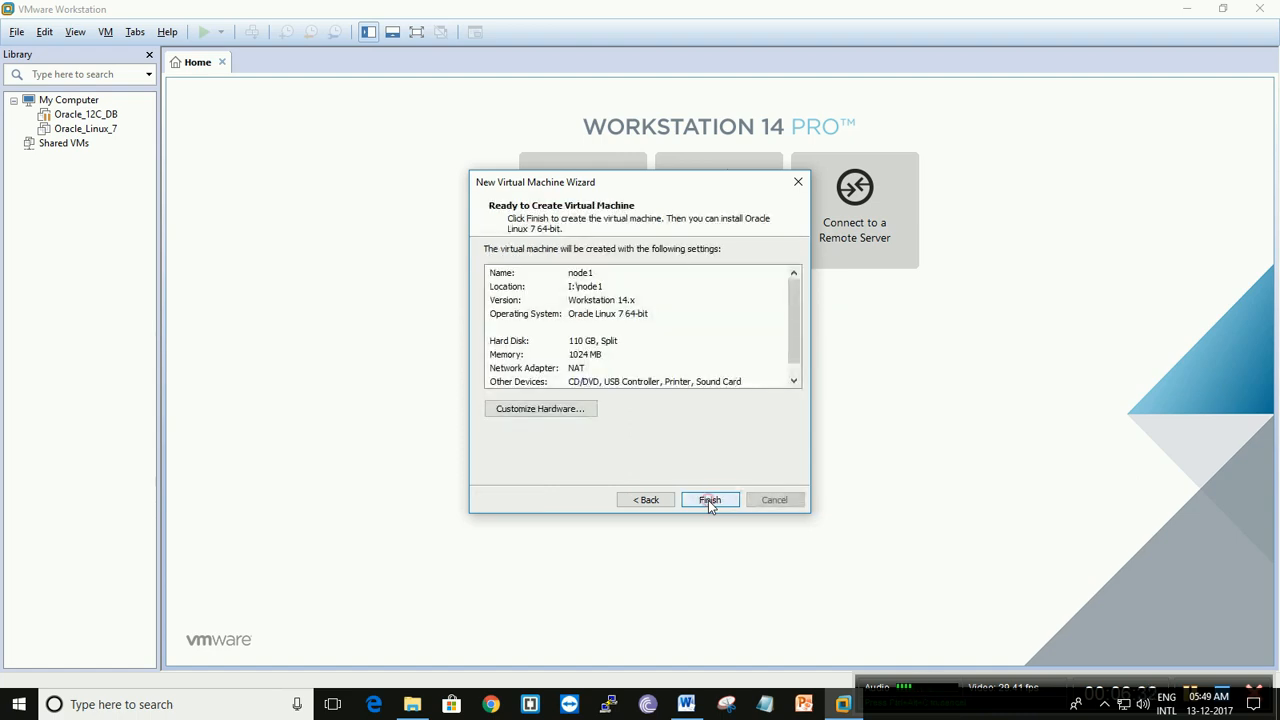
- Customize the new virtual machine's hardware and set its memory to 8 GB
{"action": "left_click", "coordinate": [560, 409]}
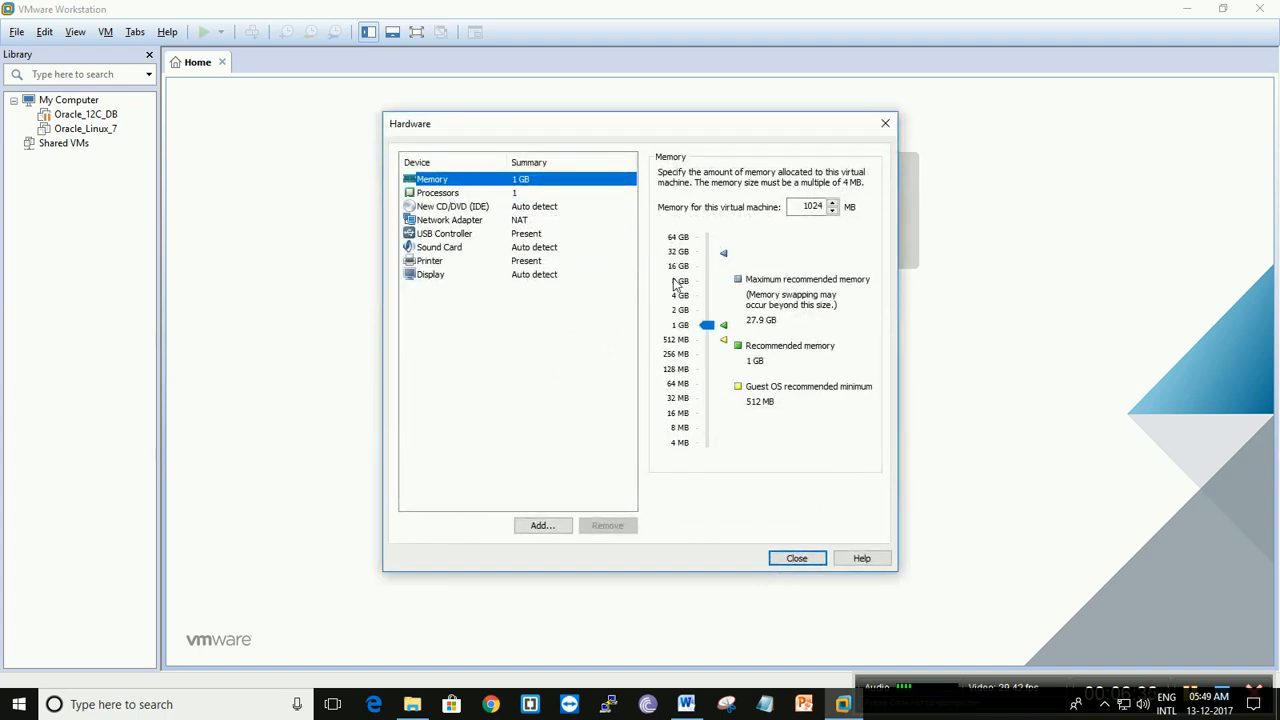
{"action": "left_click", "coordinate": [680, 284]}
{"action": "left_click", "coordinate": [549, 527]}
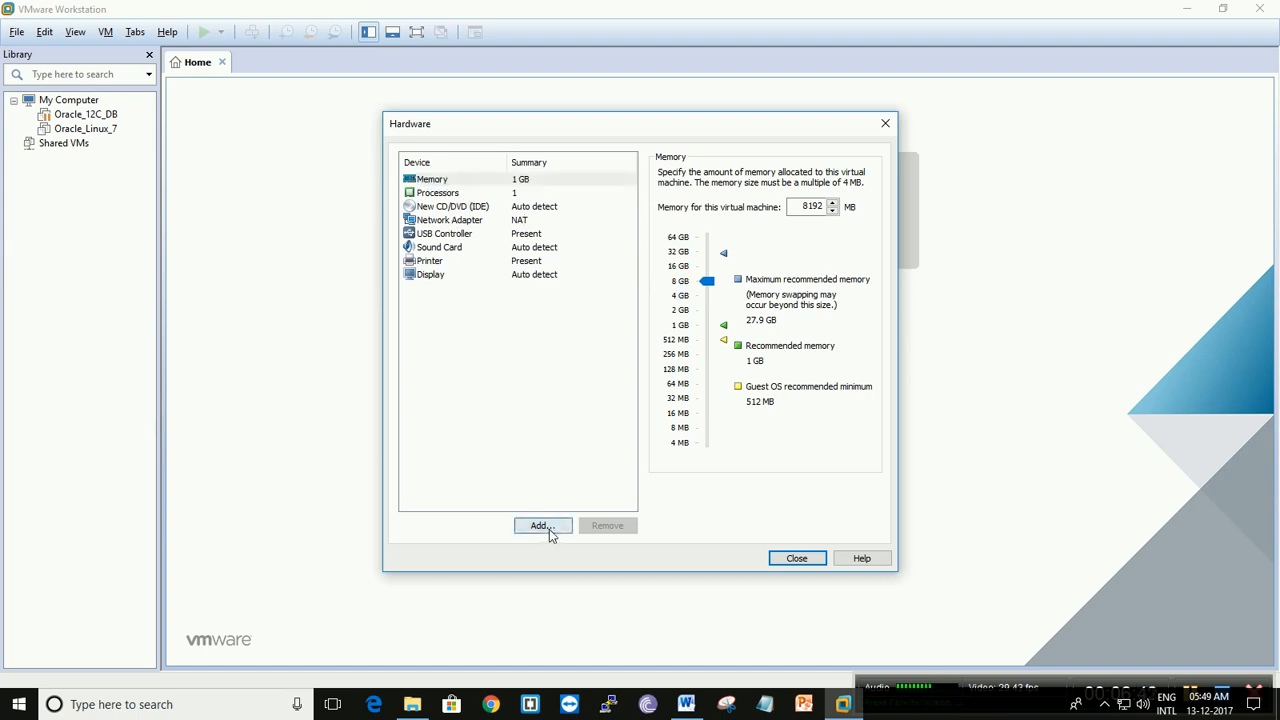
{"action": "left_click", "coordinate": [514, 294]}
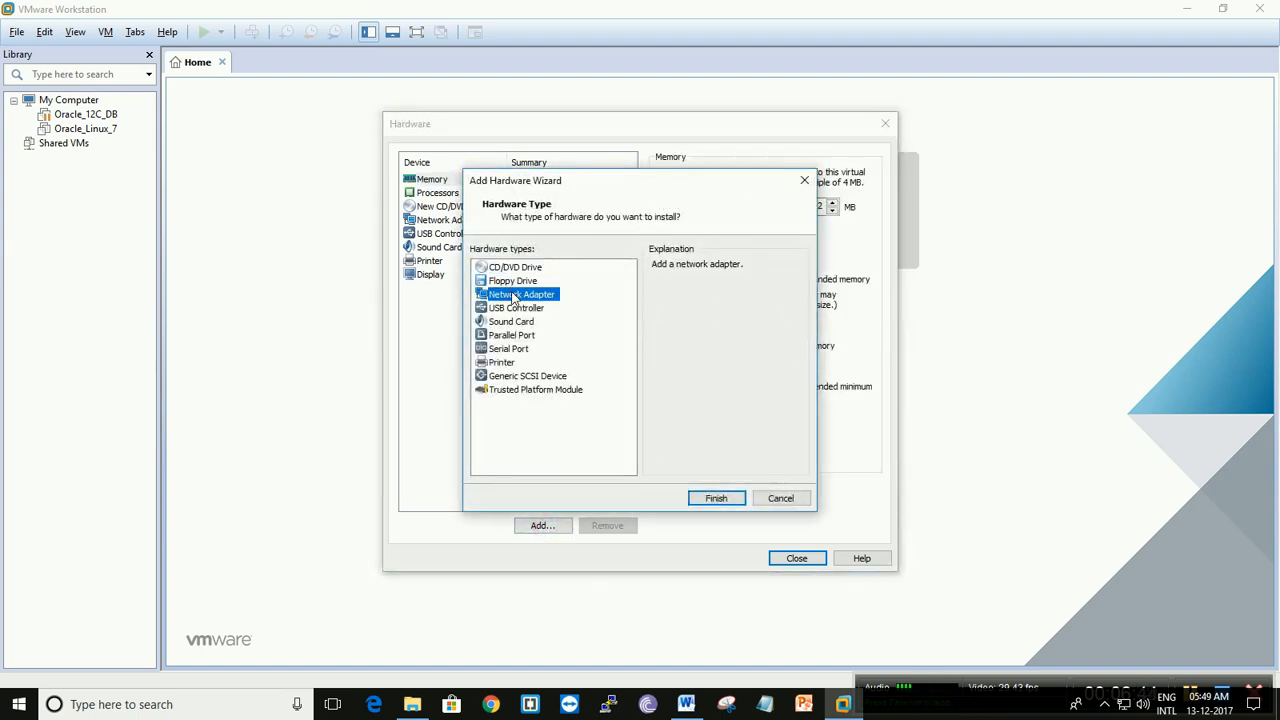
{"action": "left_click", "coordinate": [779, 499]}
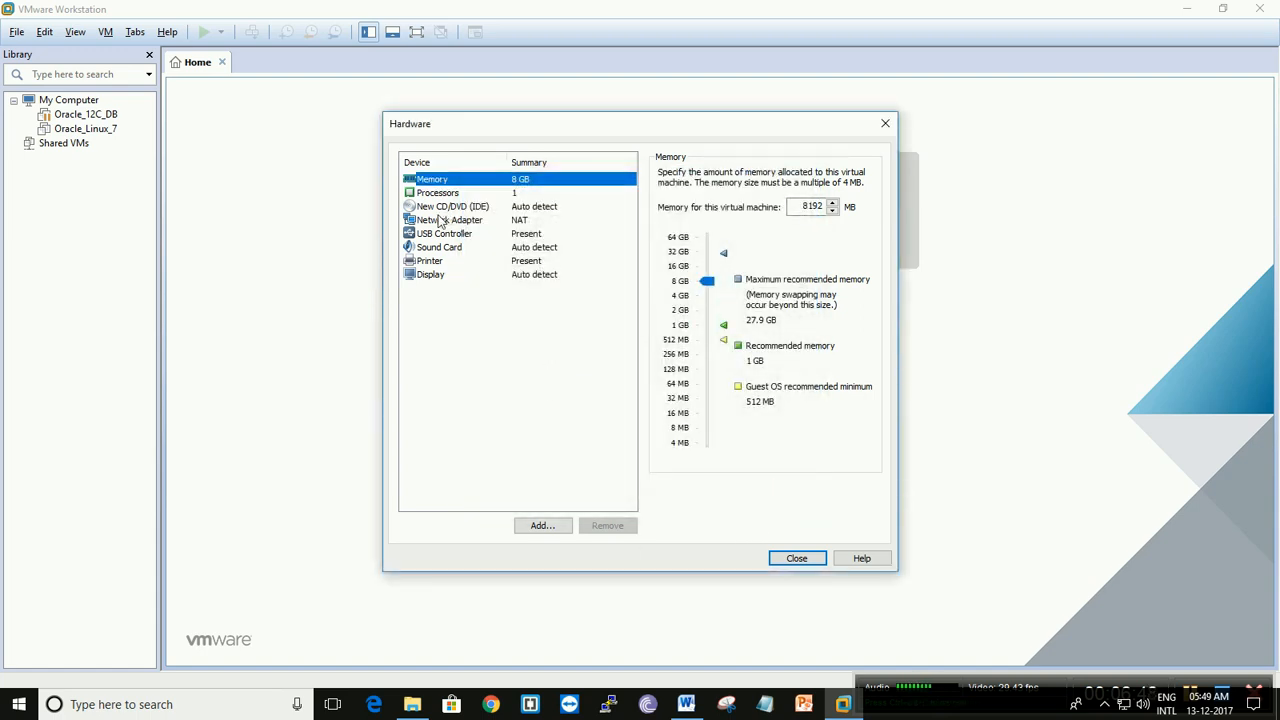
- Add a second network adapter to the virtual machine's hardware
{"action": "left_click", "coordinate": [548, 525]}
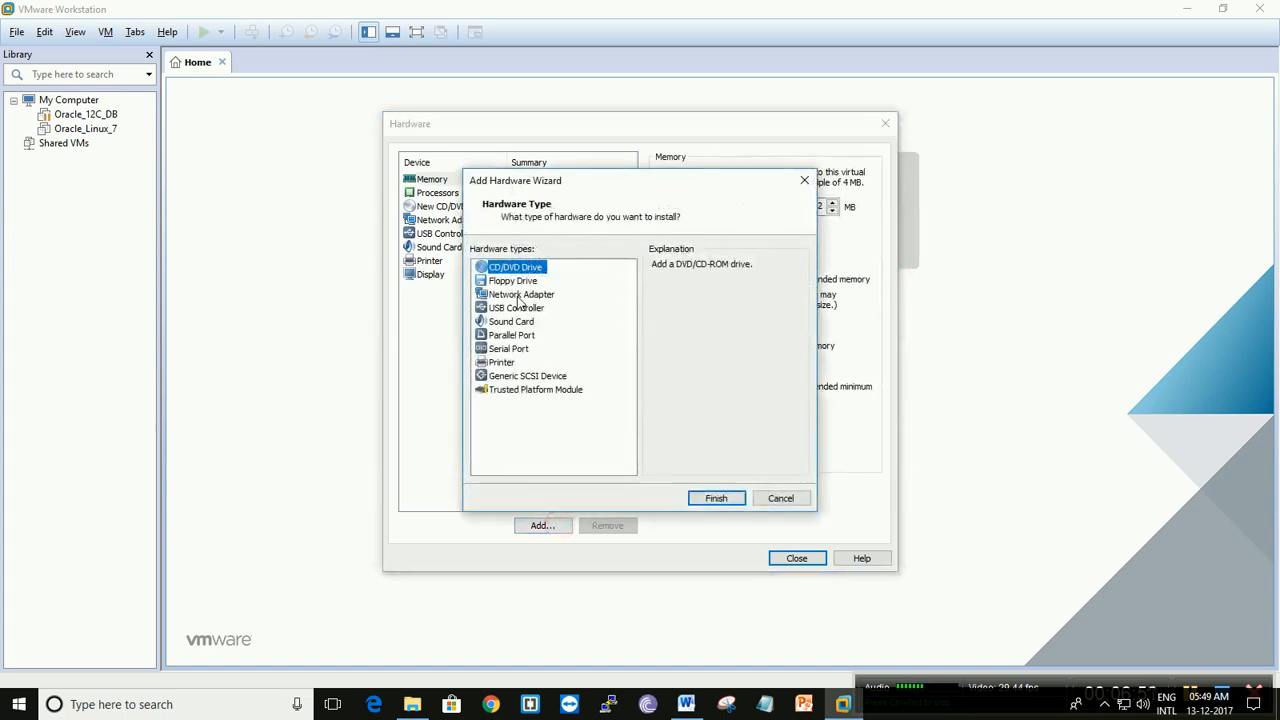
{"action": "left_click", "coordinate": [518, 296]}
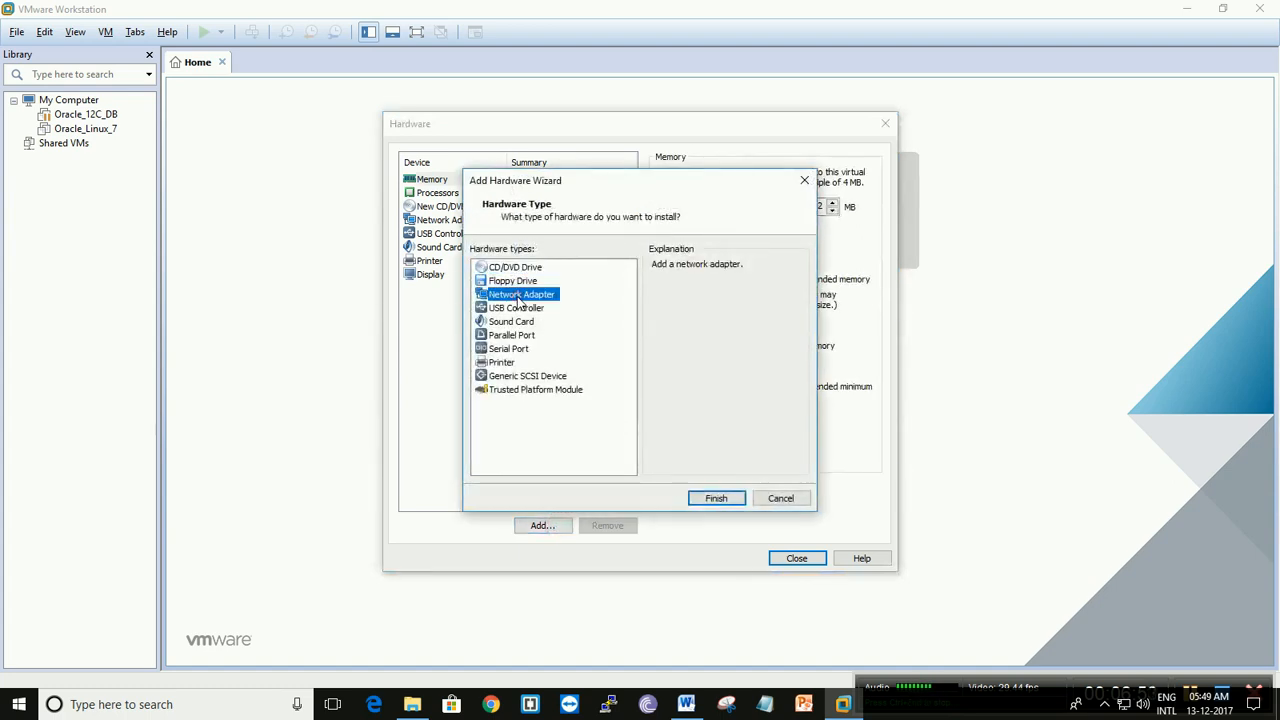
{"action": "left_click", "coordinate": [713, 498]}
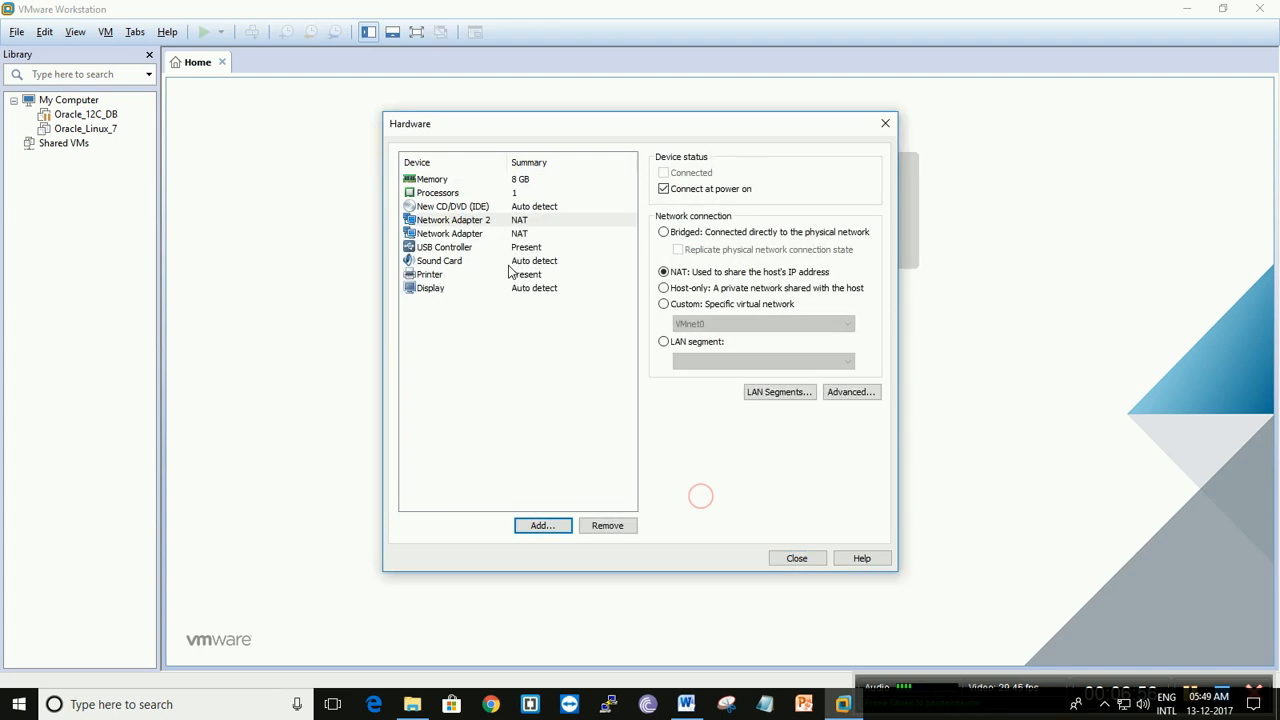
- Connect the virtual CD/DVD drive to the ISO image V834394-01 in E:\Operaing_Systems\oraclelinux7
{"action": "left_click", "coordinate": [464, 207]}
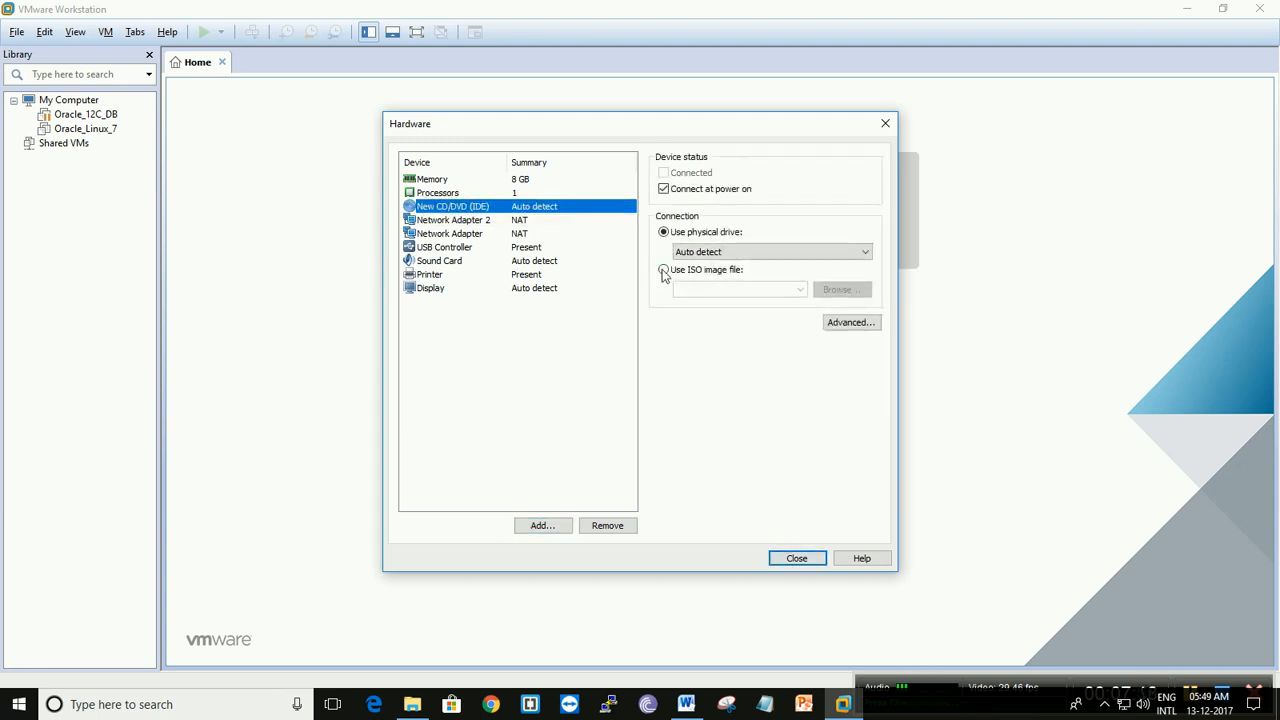
{"action": "left_click", "coordinate": [663, 270]}
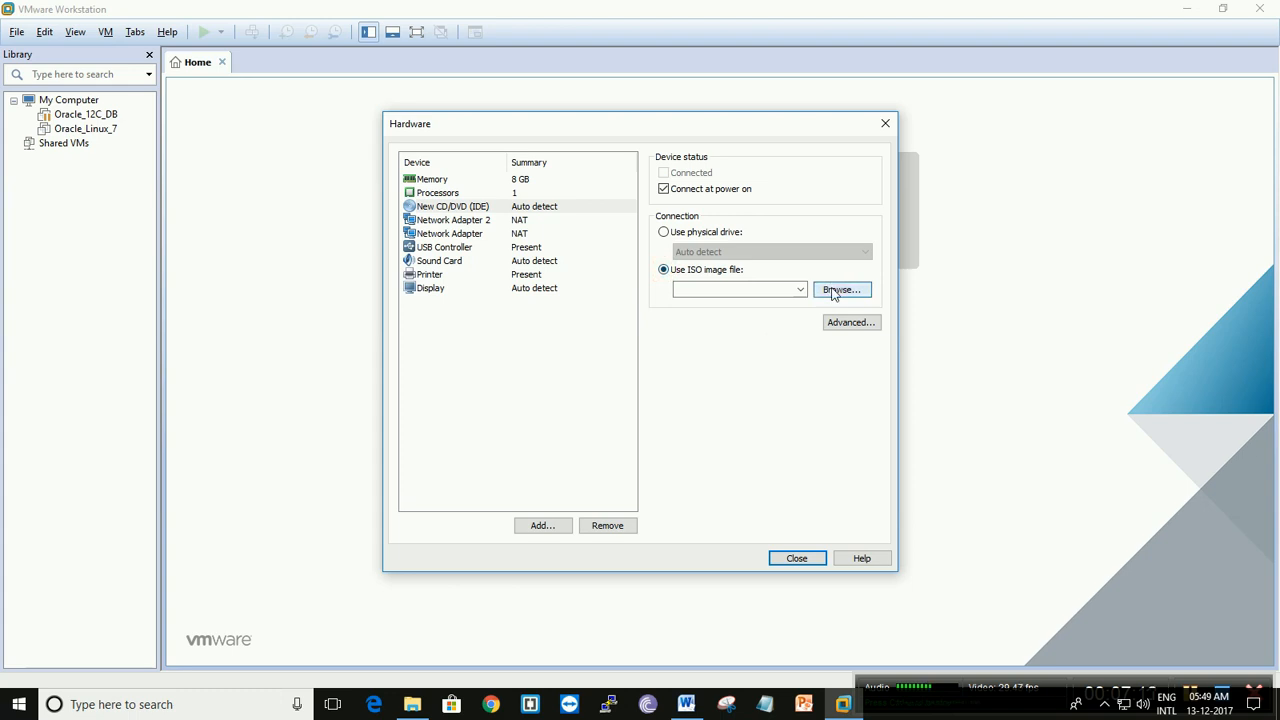
{"action": "left_click", "coordinate": [840, 290]}
{"action": "left_click", "coordinate": [460, 440]}
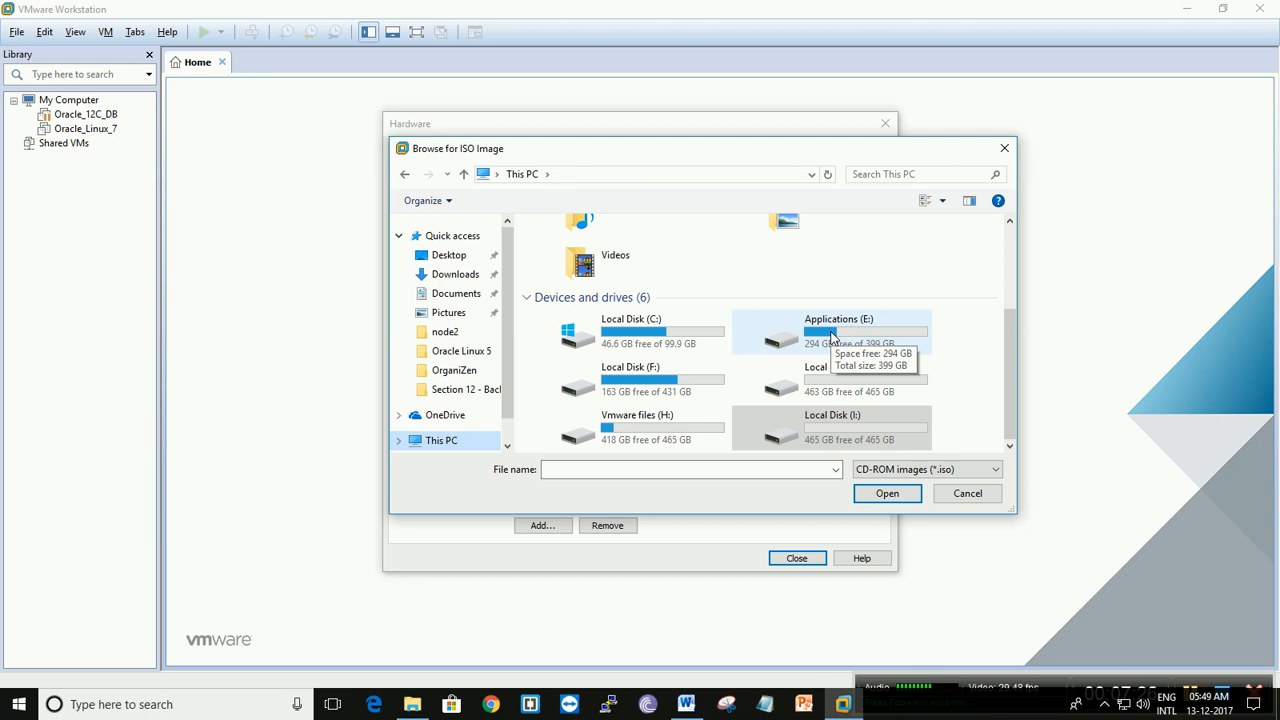
{"action": "double_click", "coordinate": [831, 337]}
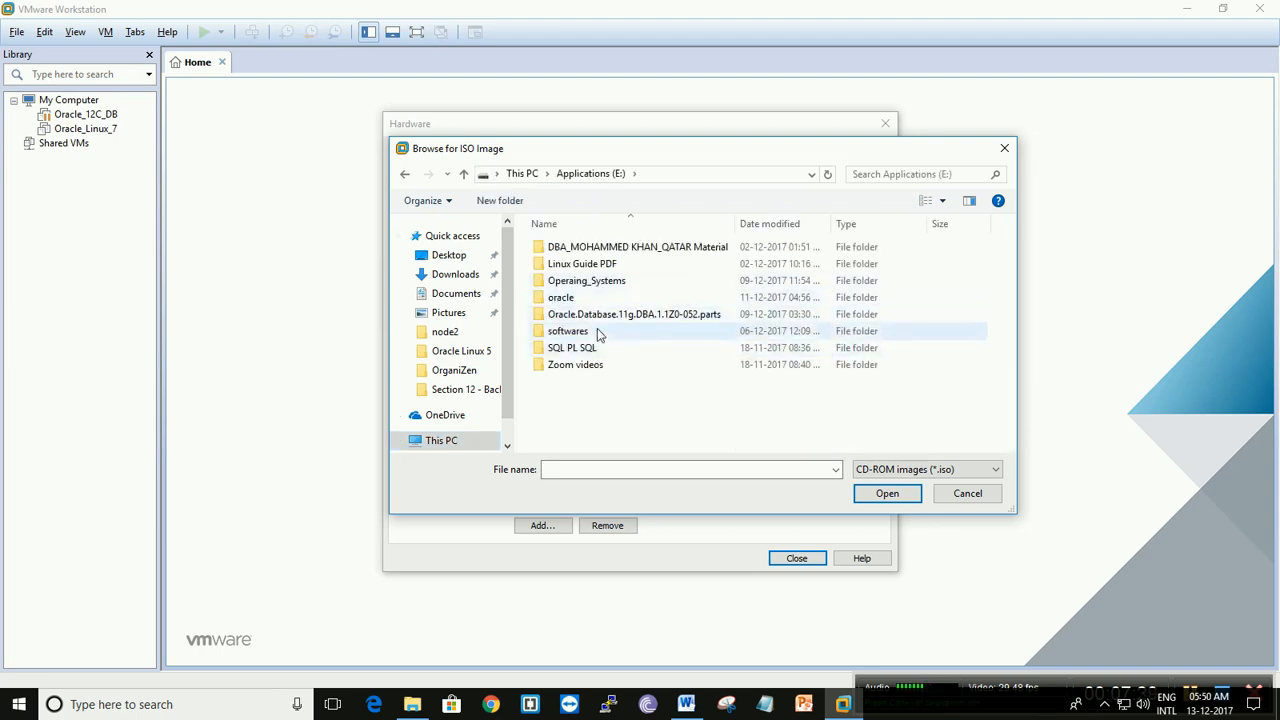
{"action": "double_click", "coordinate": [597, 281]}
{"action": "left_click", "coordinate": [600, 280]}
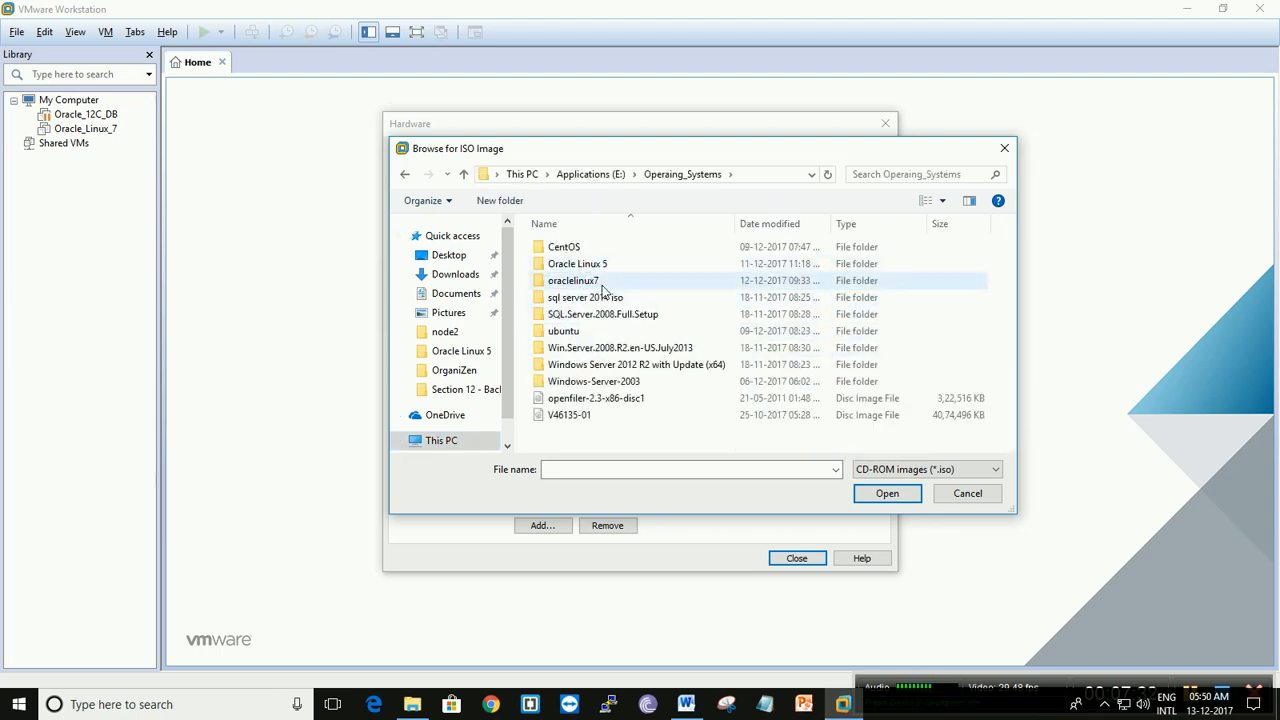
{"action": "double_click", "coordinate": [602, 280]}
{"action": "left_click", "coordinate": [581, 272]}
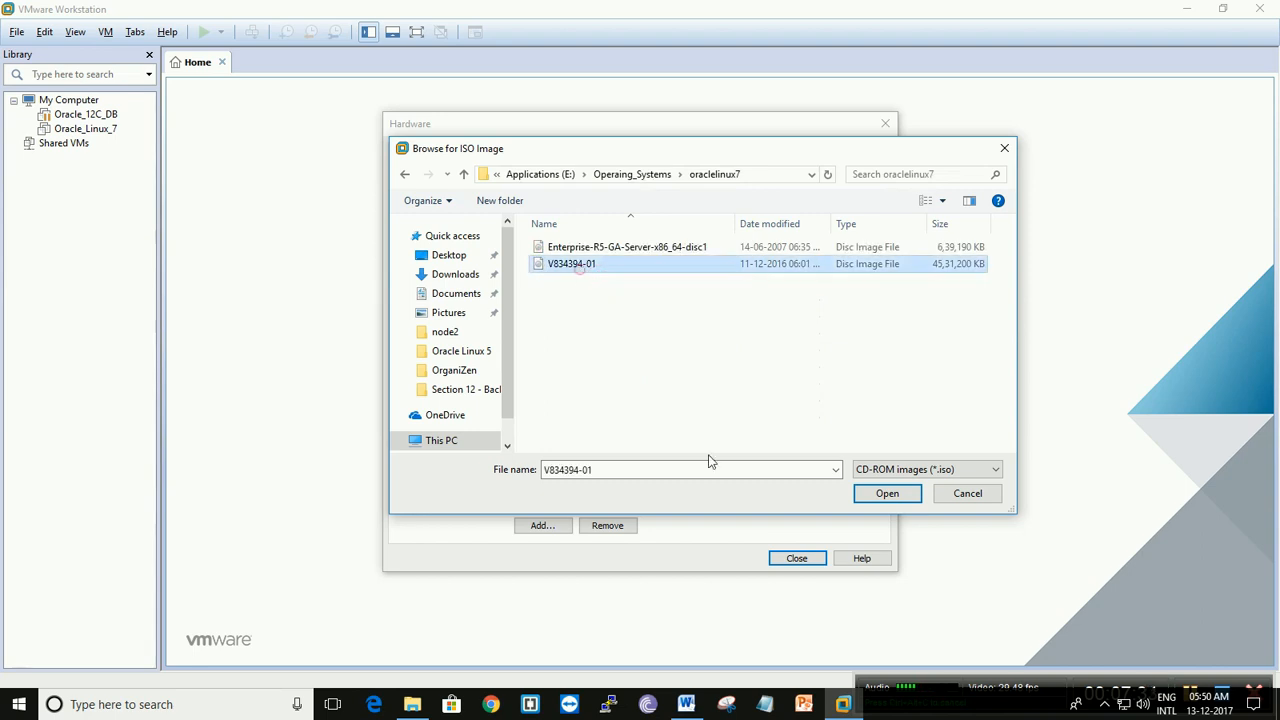
{"action": "left_click", "coordinate": [880, 493]}
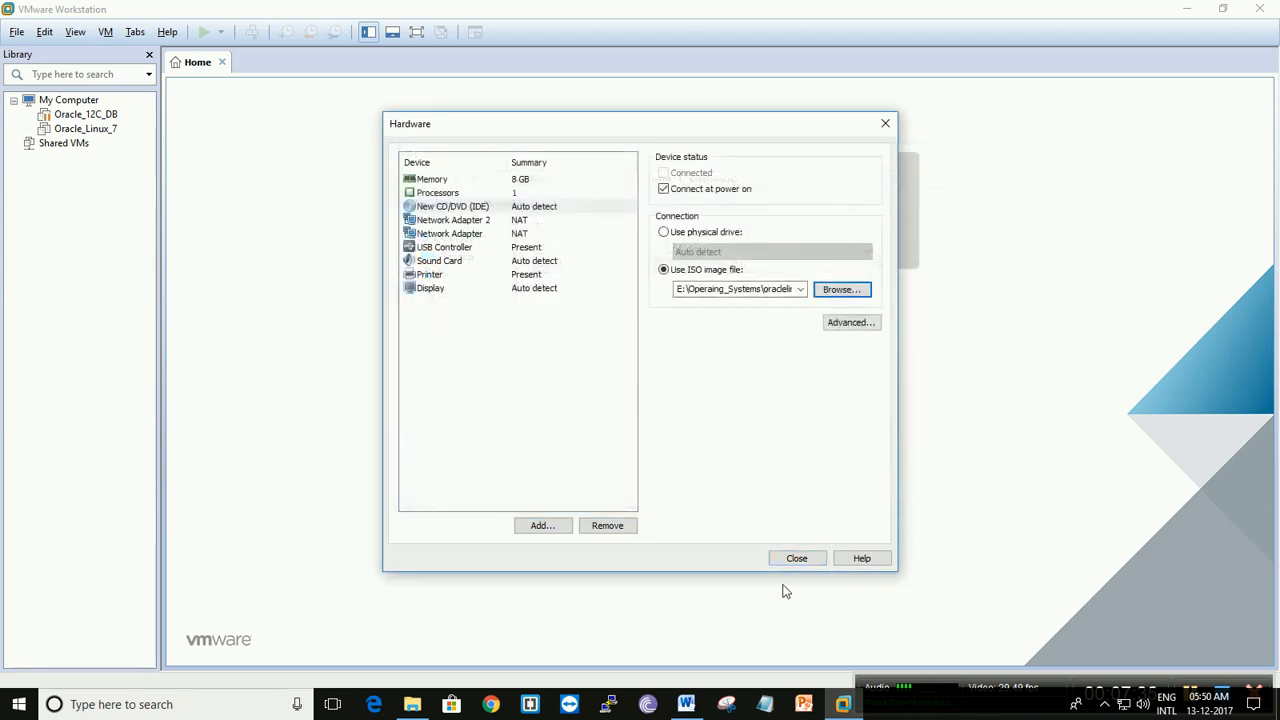
- Finish creating the node1 virtual machine and power it on, dismissing the removable devices hint
{"action": "left_click", "coordinate": [802, 559]}
{"action": "left_click", "coordinate": [702, 502]}
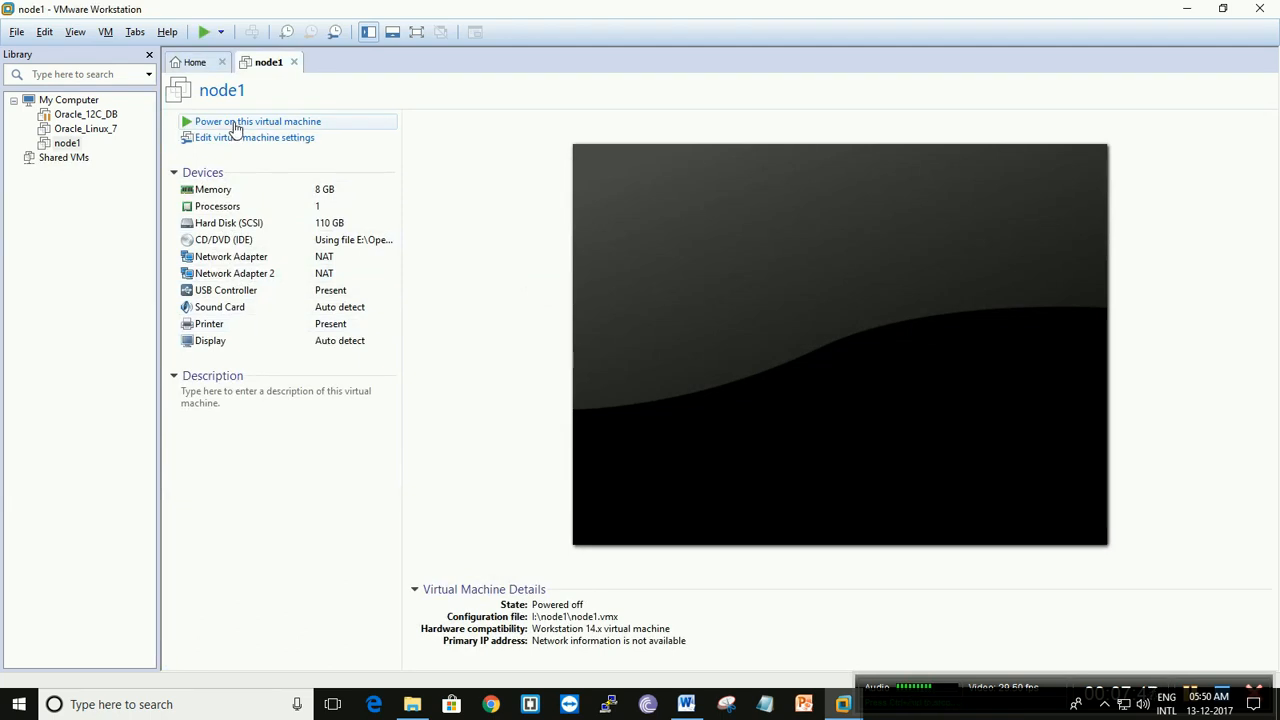
{"action": "left_click", "coordinate": [236, 124]}
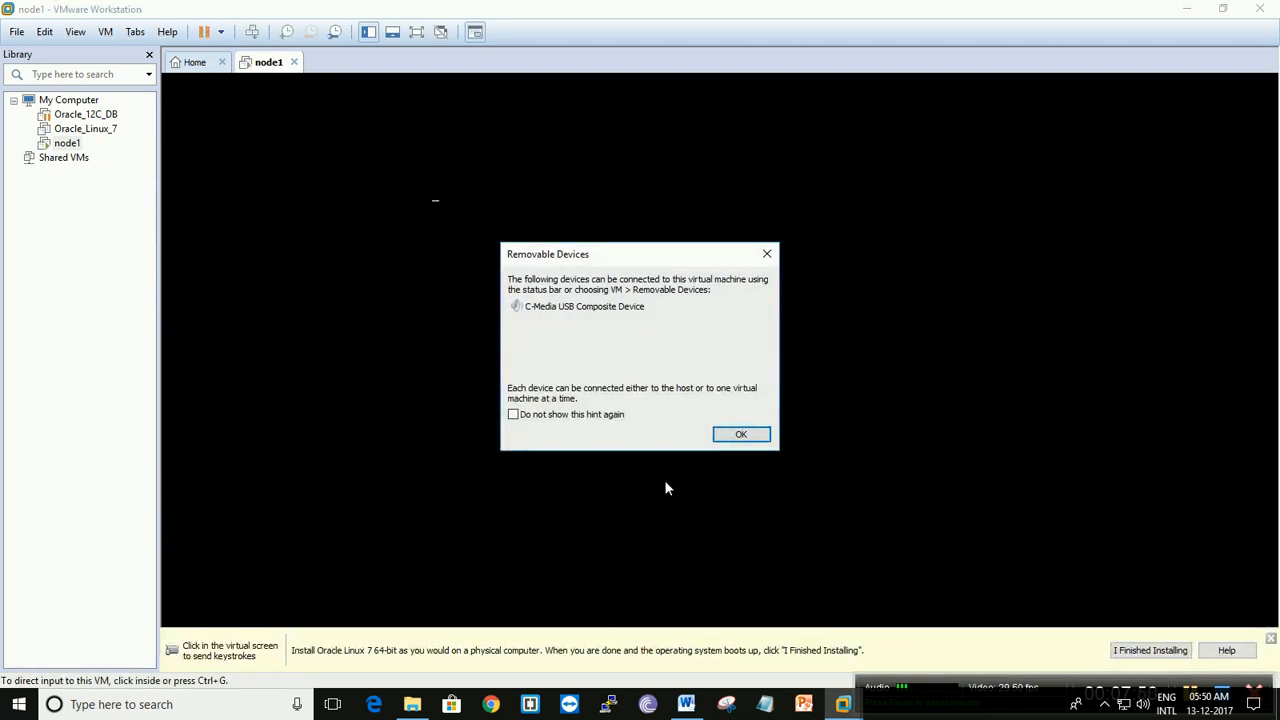
{"action": "left_click", "coordinate": [740, 436]}
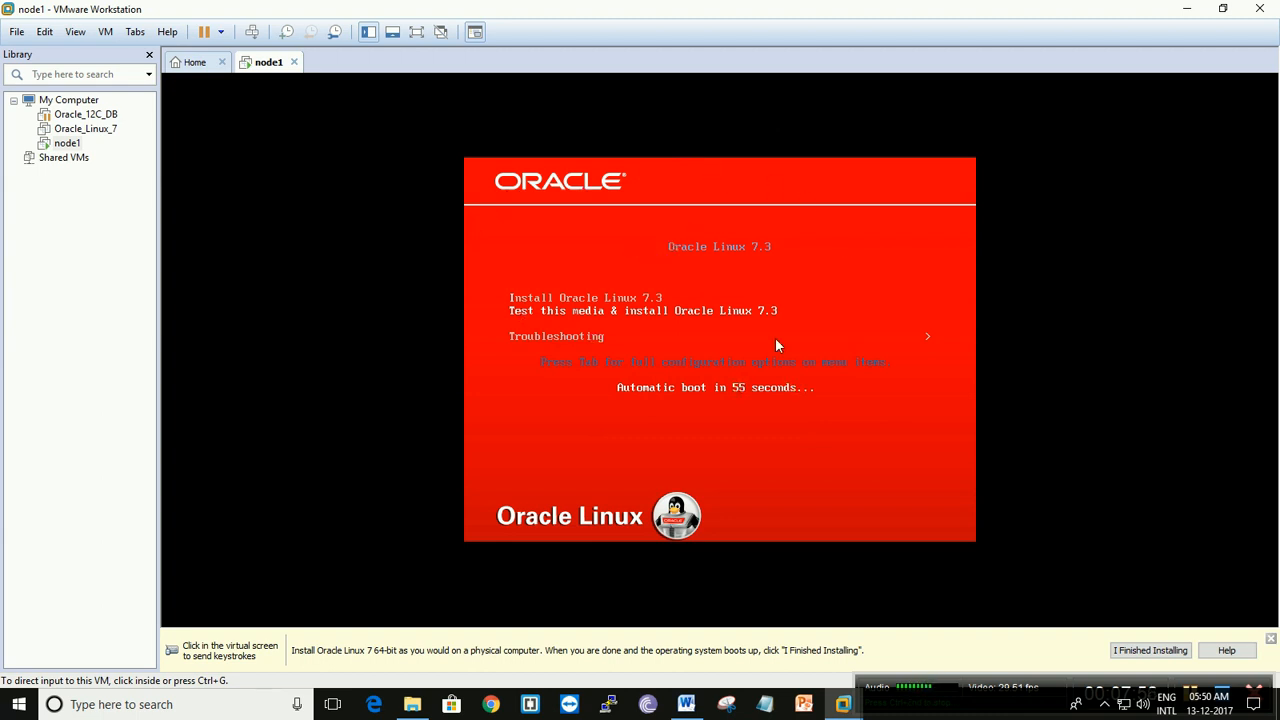
- Boot into the Oracle Linux 7.3 installer, skipping the media check, and accept English (United States) as the installation language
{"action": "left_click", "coordinate": [677, 240]}
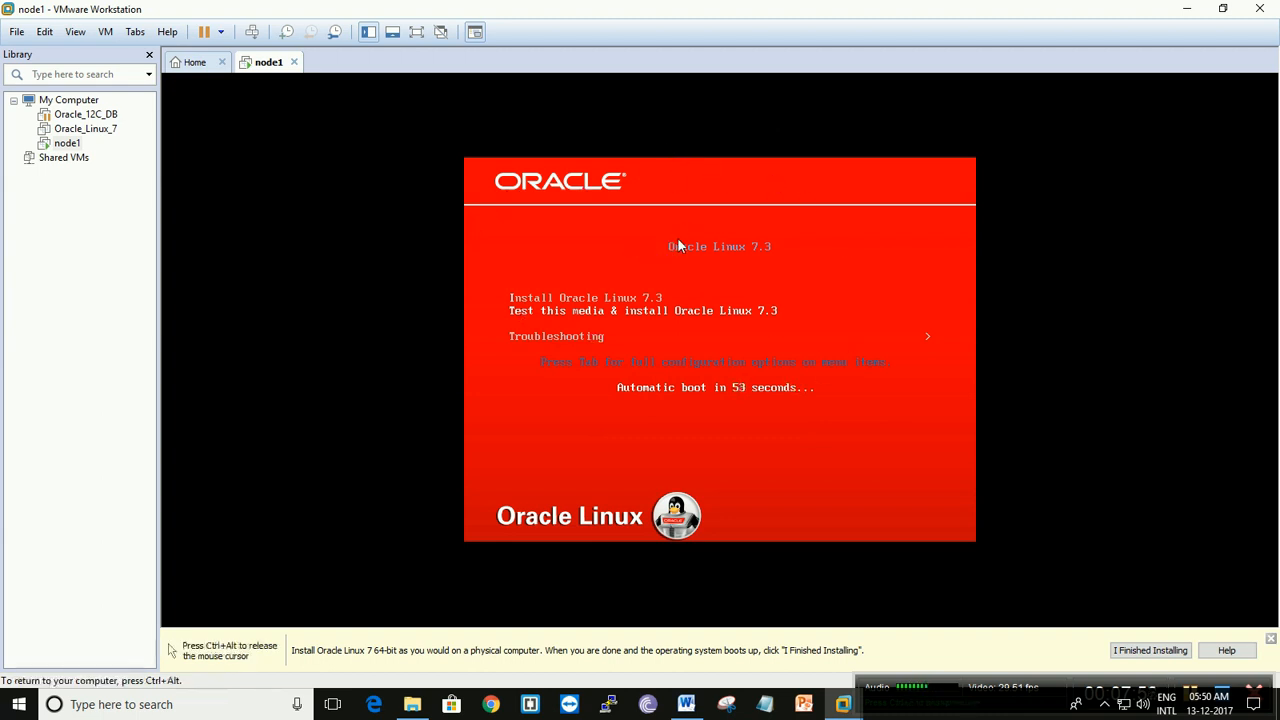
{"action": "key", "text": "Return"}
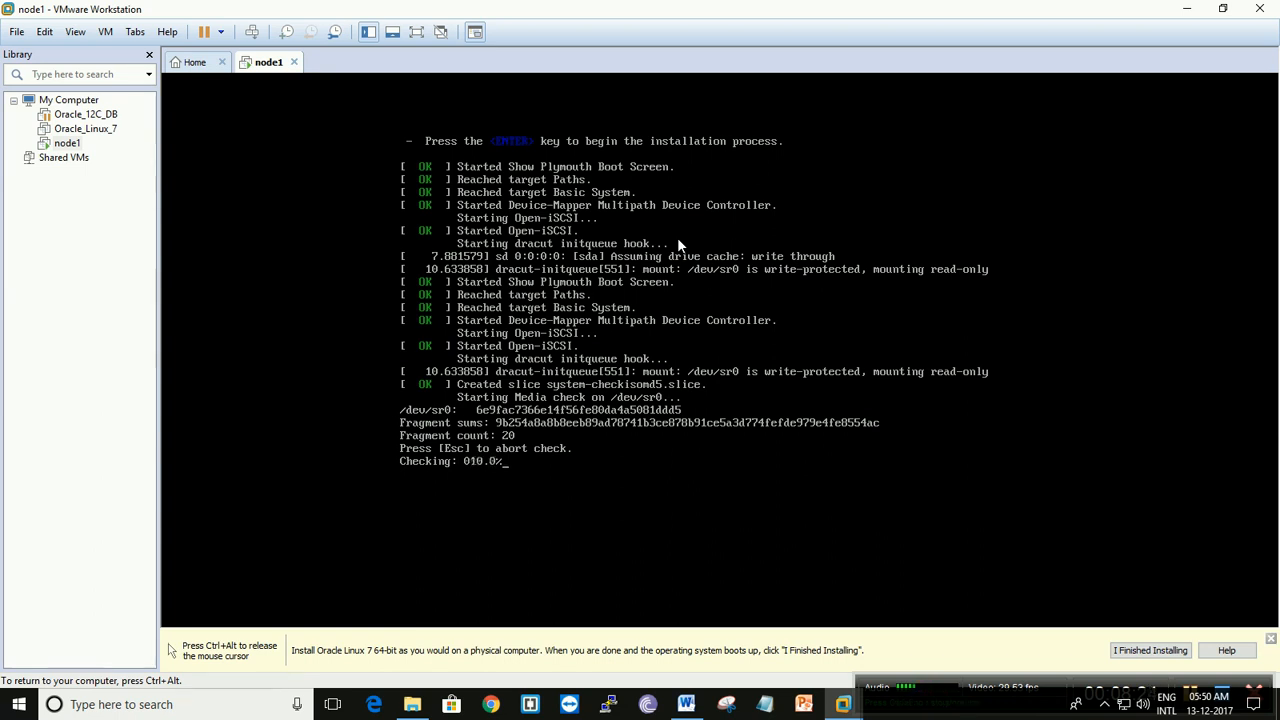
{"action": "key", "text": "Escape"}
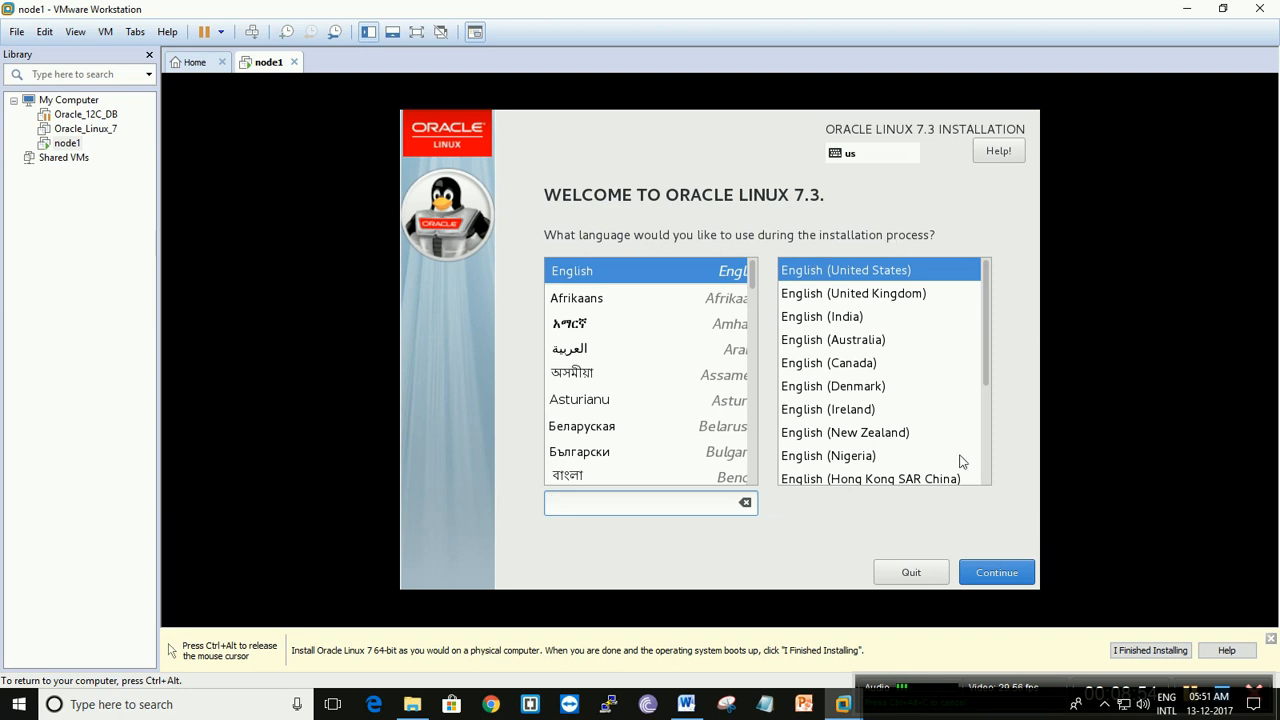
{"action": "left_click", "coordinate": [994, 574]}
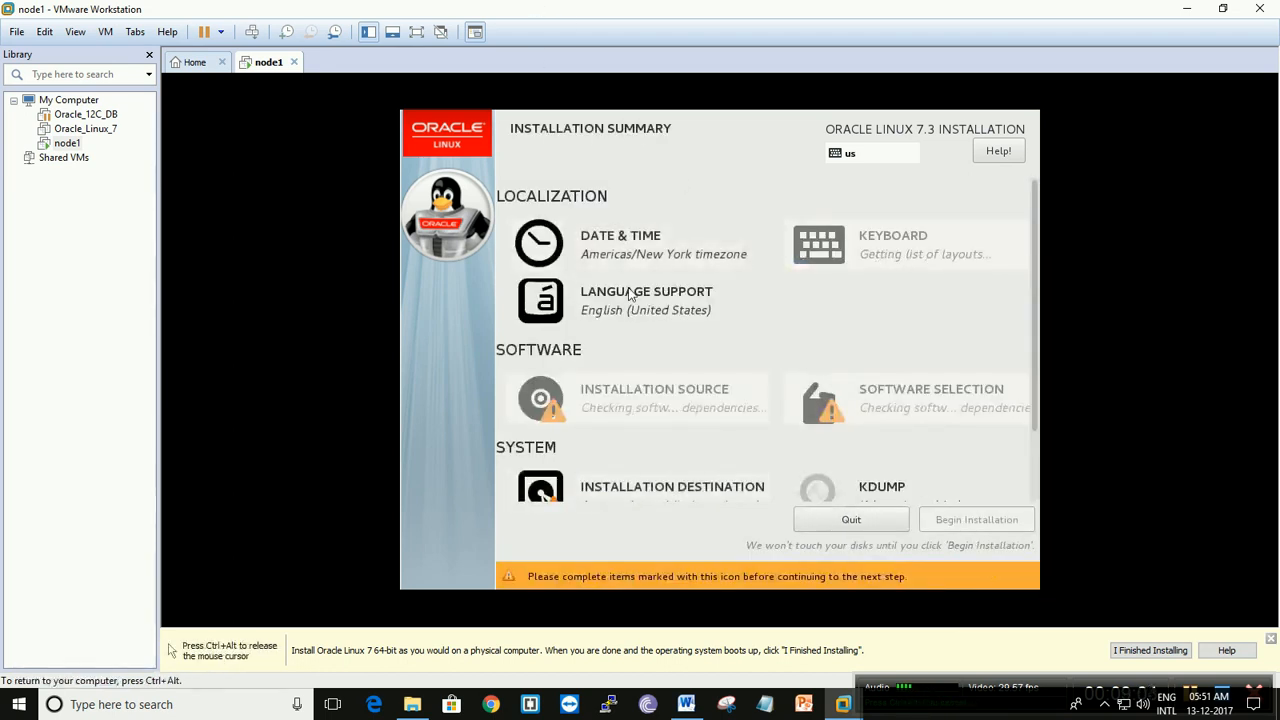
- Set the installer's time zone to Asia/Kolkata and switch the clock to AM/PM format
{"action": "left_click", "coordinate": [632, 255]}
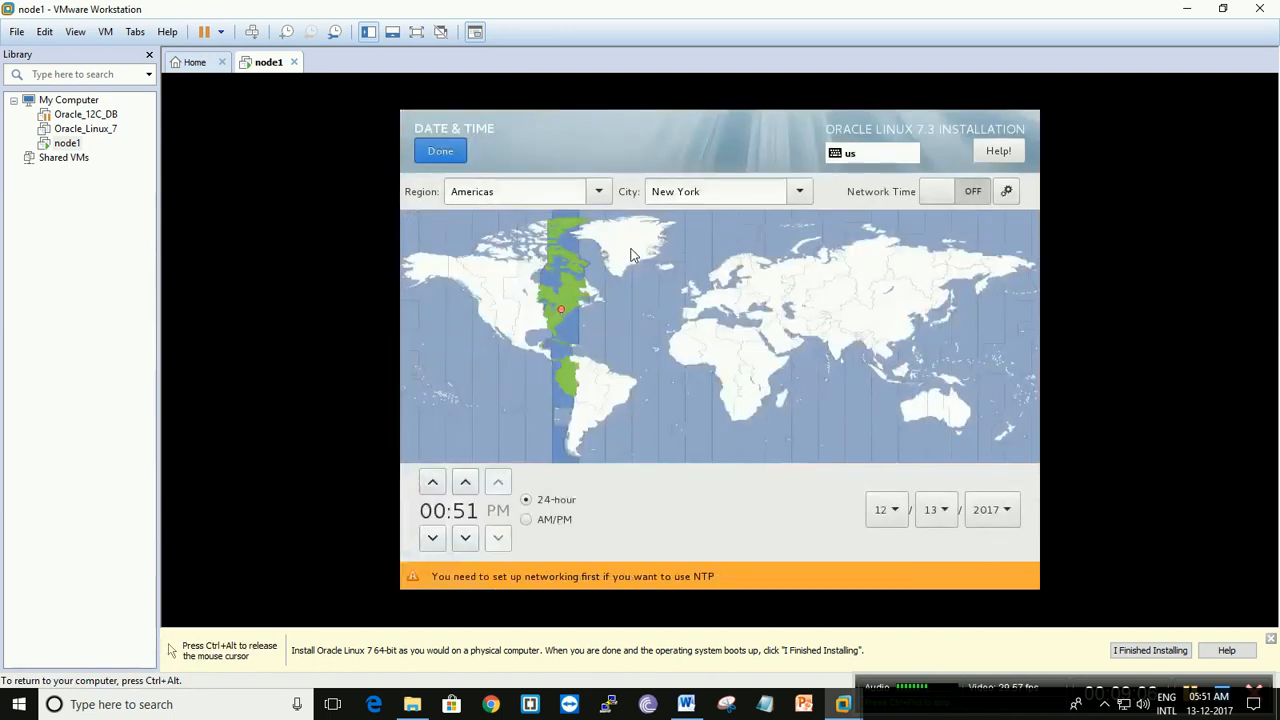
{"action": "left_click", "coordinate": [841, 349]}
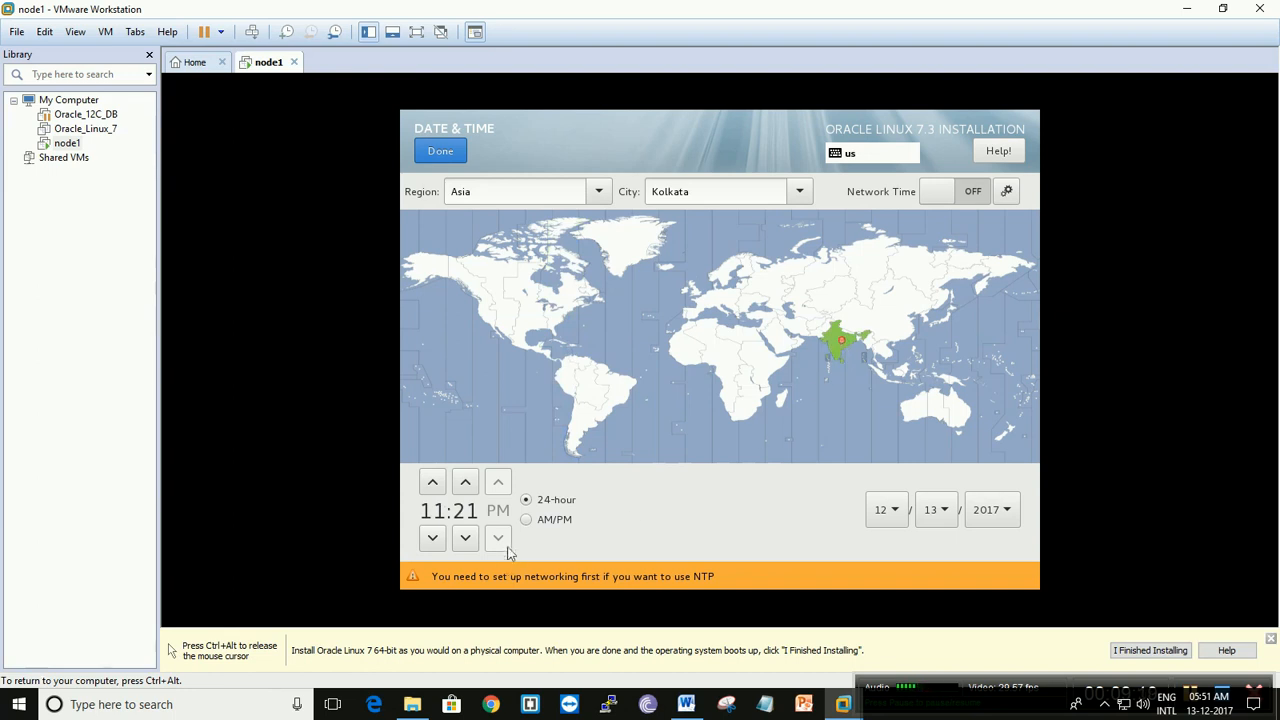
{"action": "left_click", "coordinate": [528, 520]}
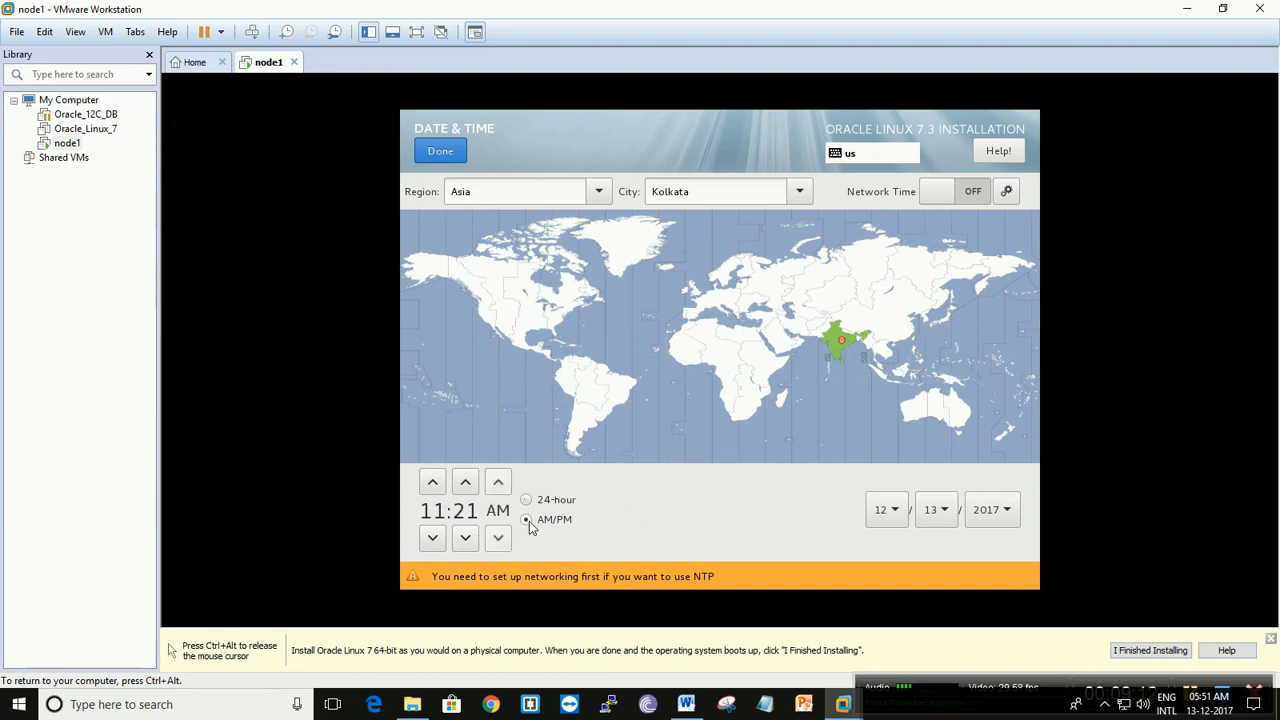
- Set the system time to 05:51 AM and return to the installation summary
{"action": "left_click", "coordinate": [434, 538]}
{"action": "left_click", "coordinate": [434, 538]}
{"action": "left_click", "coordinate": [434, 538]}
{"action": "left_click", "coordinate": [434, 538]}
{"action": "left_click", "coordinate": [434, 538]}
{"action": "left_click", "coordinate": [434, 538]}
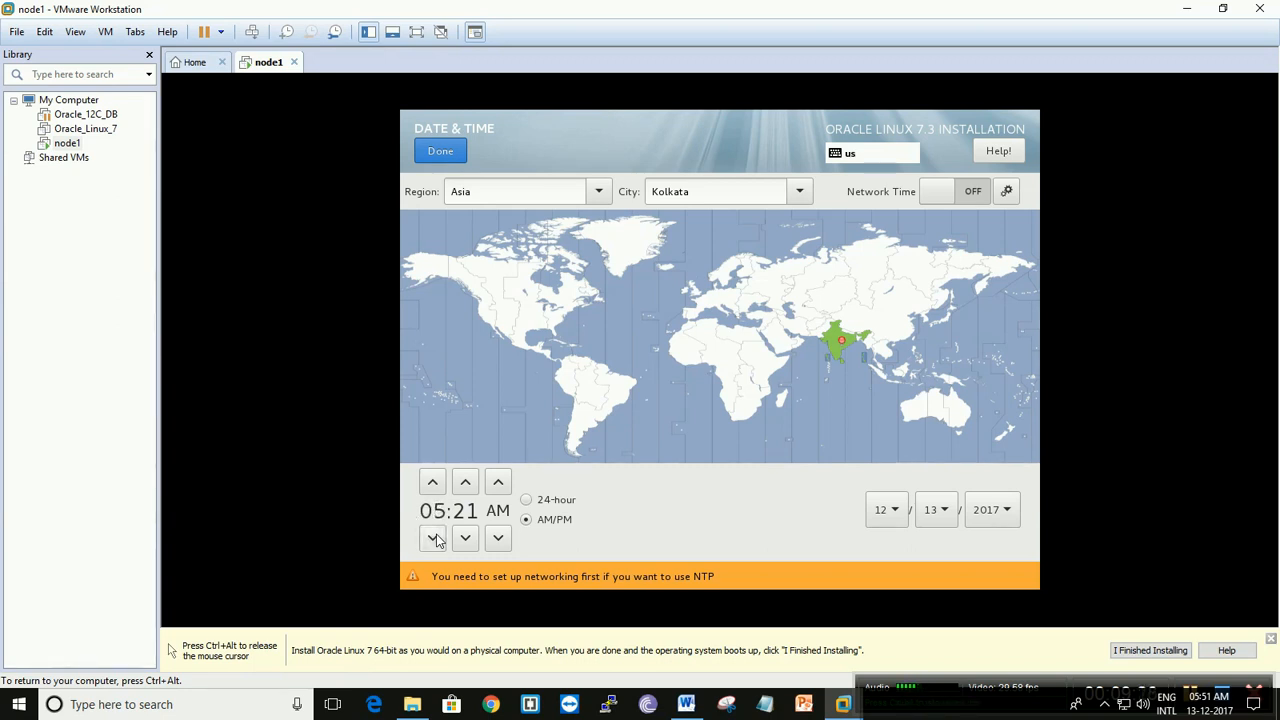
{"action": "left_click", "coordinate": [475, 540]}
{"action": "left_click", "coordinate": [475, 540]}
{"action": "left_click", "coordinate": [475, 540]}
{"action": "left_click", "coordinate": [475, 540]}
{"action": "left_click", "coordinate": [475, 540]}
{"action": "left_click", "coordinate": [475, 540]}
{"action": "left_click", "coordinate": [475, 540]}
{"action": "left_click", "coordinate": [475, 540]}
{"action": "left_click", "coordinate": [475, 540]}
{"action": "left_click", "coordinate": [475, 540]}
{"action": "left_click", "coordinate": [475, 540]}
{"action": "left_click", "coordinate": [475, 540]}
{"action": "left_click", "coordinate": [475, 540]}
{"action": "left_click", "coordinate": [475, 540]}
{"action": "left_click", "coordinate": [475, 540]}
{"action": "left_click", "coordinate": [475, 540]}
{"action": "left_click", "coordinate": [475, 540]}
{"action": "left_click", "coordinate": [475, 540]}
{"action": "left_click", "coordinate": [475, 540]}
{"action": "left_click", "coordinate": [475, 540]}
{"action": "left_click", "coordinate": [475, 540]}
{"action": "left_click", "coordinate": [475, 540]}
{"action": "left_click", "coordinate": [475, 540]}
{"action": "left_click", "coordinate": [475, 540]}
{"action": "left_click", "coordinate": [475, 540]}
{"action": "left_click", "coordinate": [475, 540]}
{"action": "left_click", "coordinate": [475, 540]}
{"action": "left_click", "coordinate": [475, 540]}
{"action": "left_click", "coordinate": [475, 540]}
{"action": "left_click", "coordinate": [475, 540]}
{"action": "left_click", "coordinate": [440, 151]}
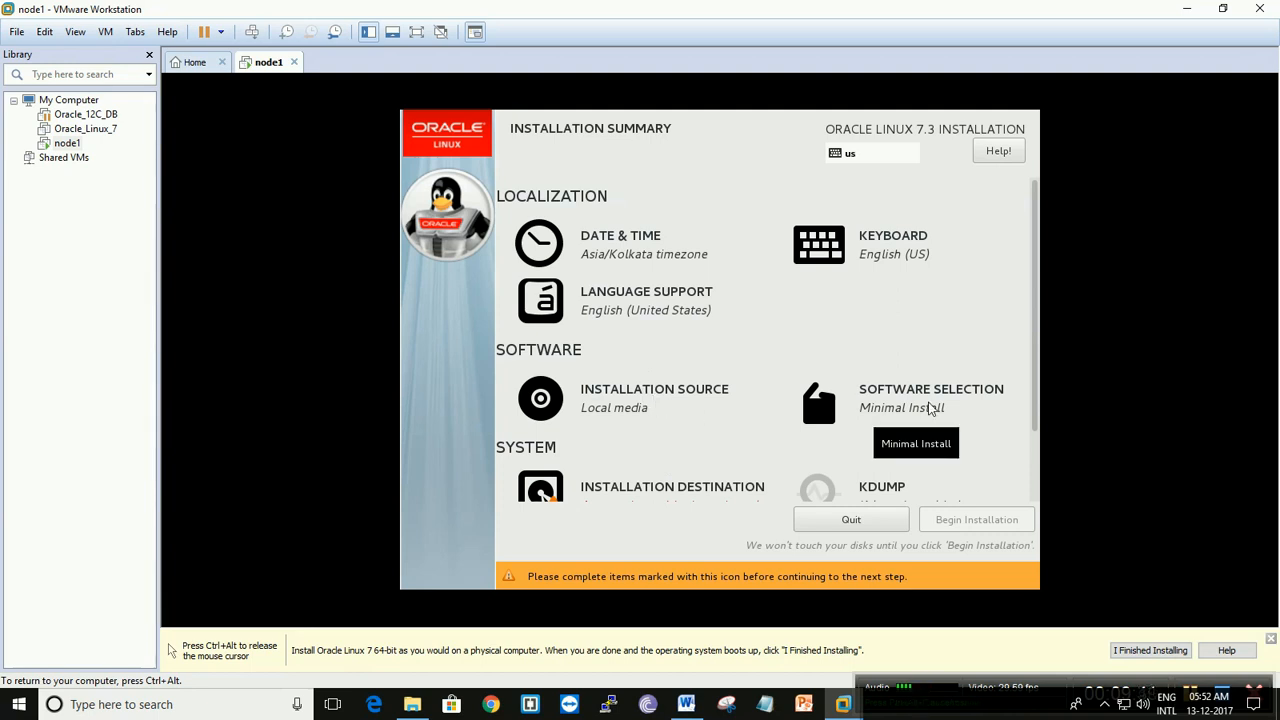
- Choose Server with GUI as the base environment and include the File and Storage Server add-on
{"action": "left_click", "coordinate": [930, 408]}
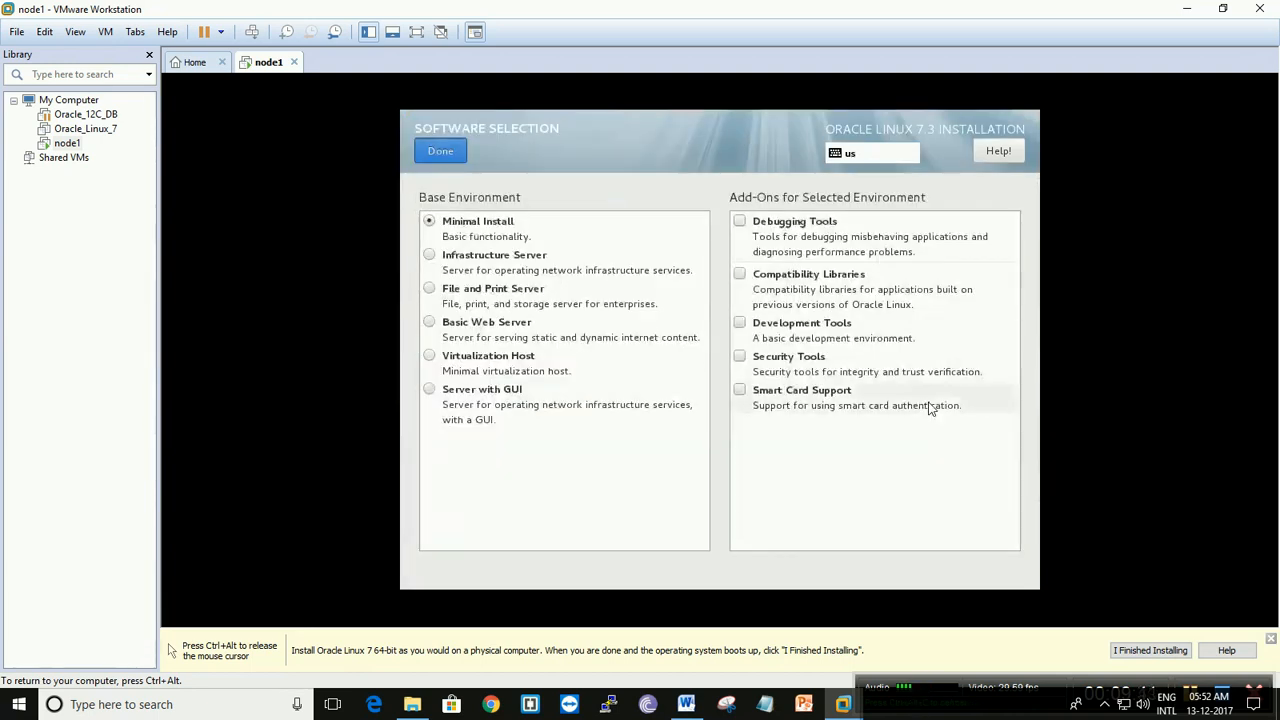
{"action": "left_click", "coordinate": [430, 392]}
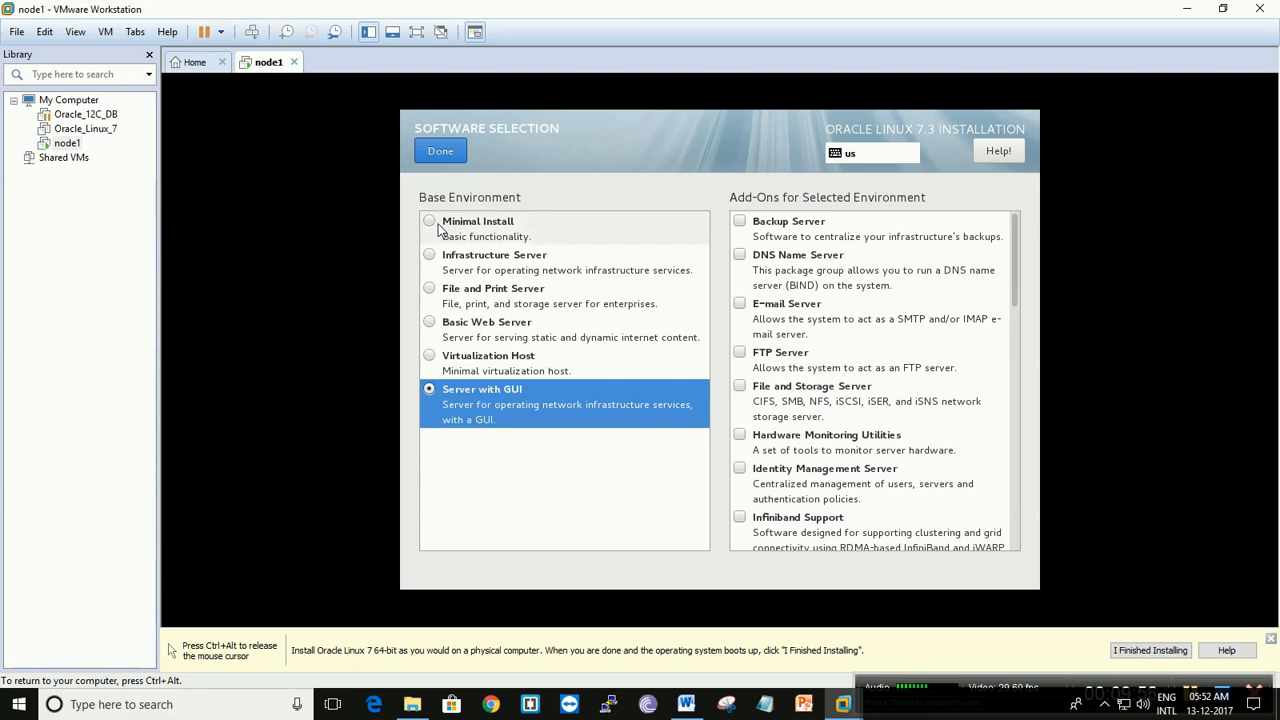
{"action": "scroll", "coordinate": [849, 372], "scroll_direction": "down", "scroll_amount": 4}
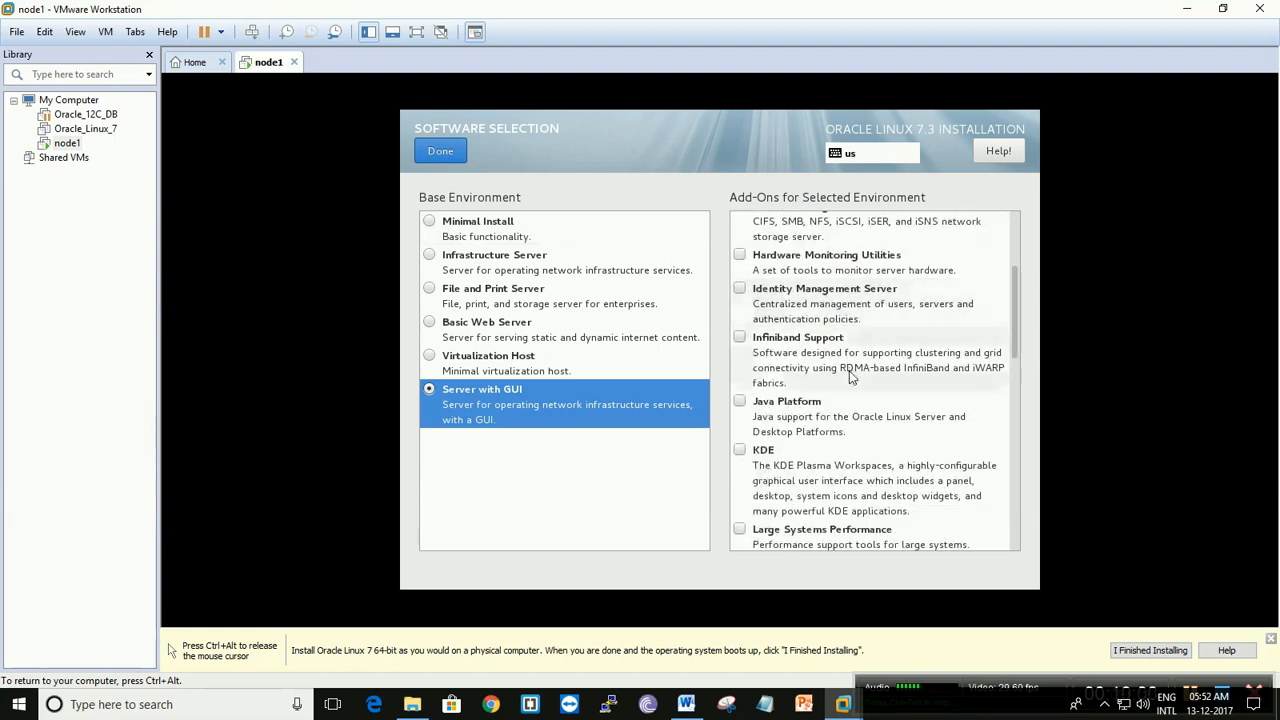
{"action": "scroll", "coordinate": [849, 370], "scroll_direction": "up", "scroll_amount": 2}
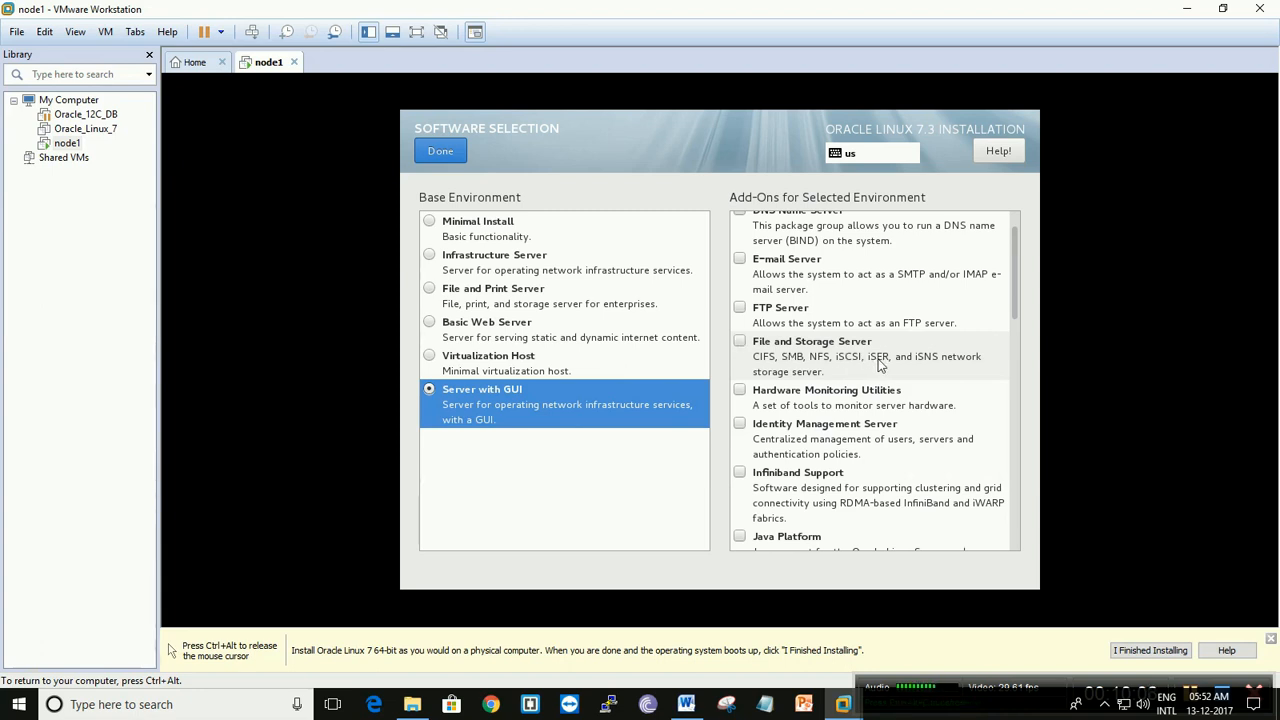
{"action": "left_click", "coordinate": [740, 341]}
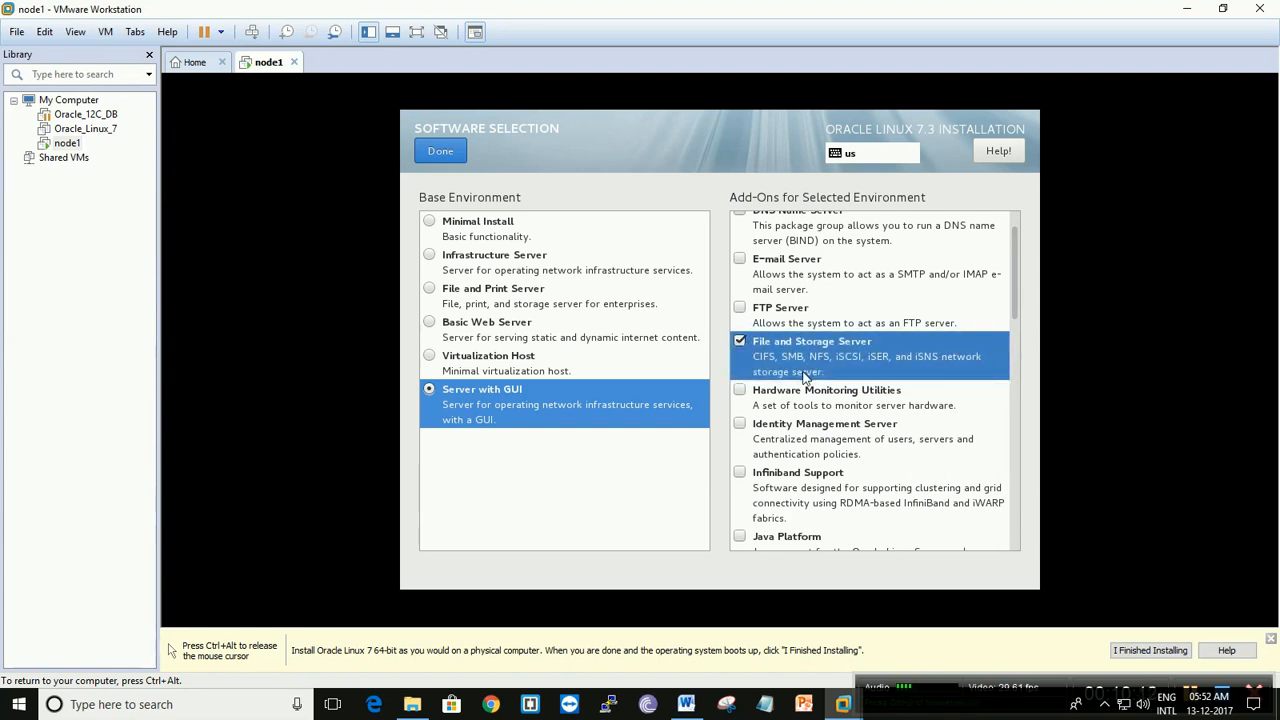
- Include the Compatibility Libraries and Development Tools add-ons and accept the software selection
{"action": "scroll", "coordinate": [805, 375], "scroll_direction": "down", "scroll_amount": 4}
{"action": "scroll", "coordinate": [805, 366], "scroll_direction": "down", "scroll_amount": 1}
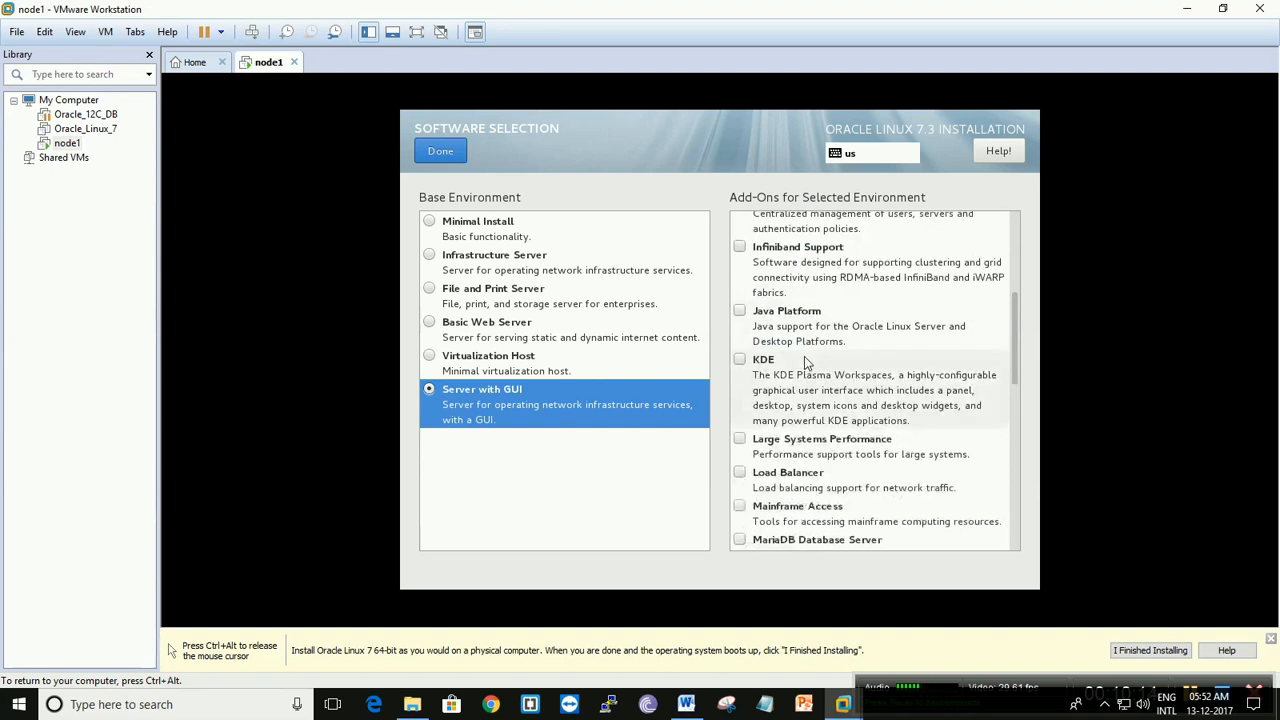
{"action": "scroll", "coordinate": [804, 356], "scroll_direction": "down", "scroll_amount": 4}
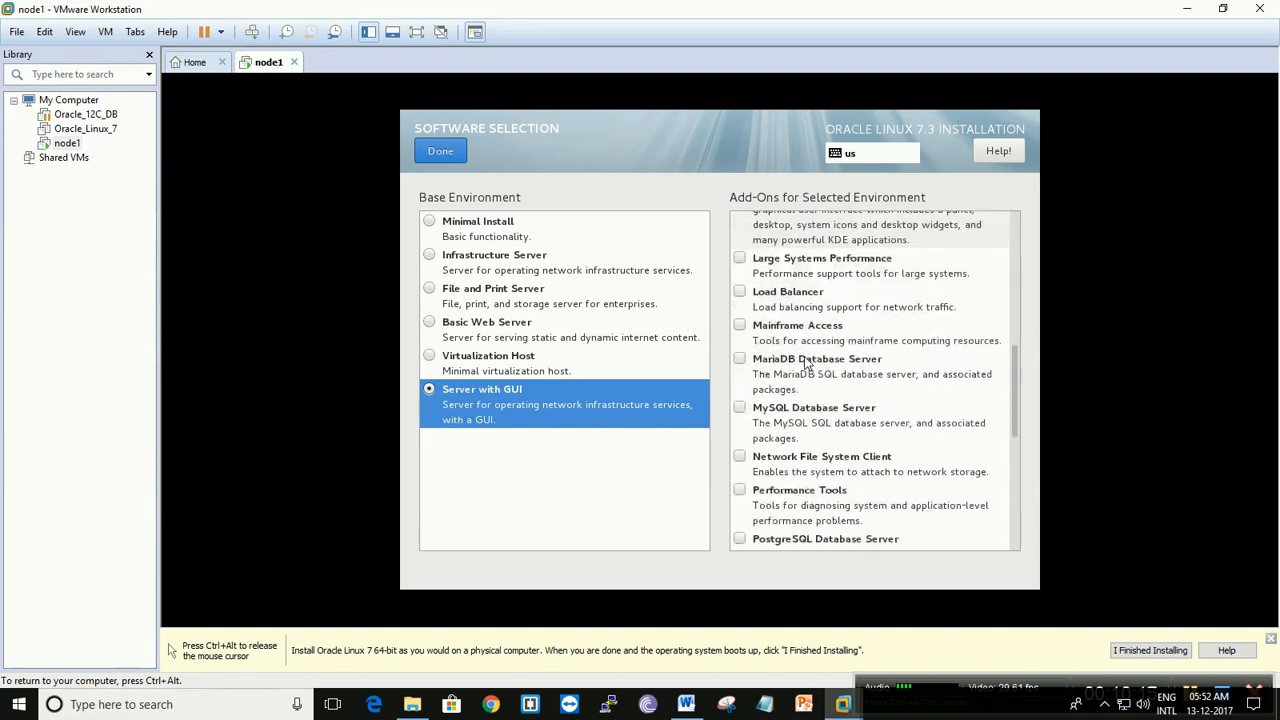
{"action": "scroll", "coordinate": [806, 364], "scroll_direction": "down", "scroll_amount": 2}
{"action": "scroll", "coordinate": [806, 363], "scroll_direction": "down", "scroll_amount": 5}
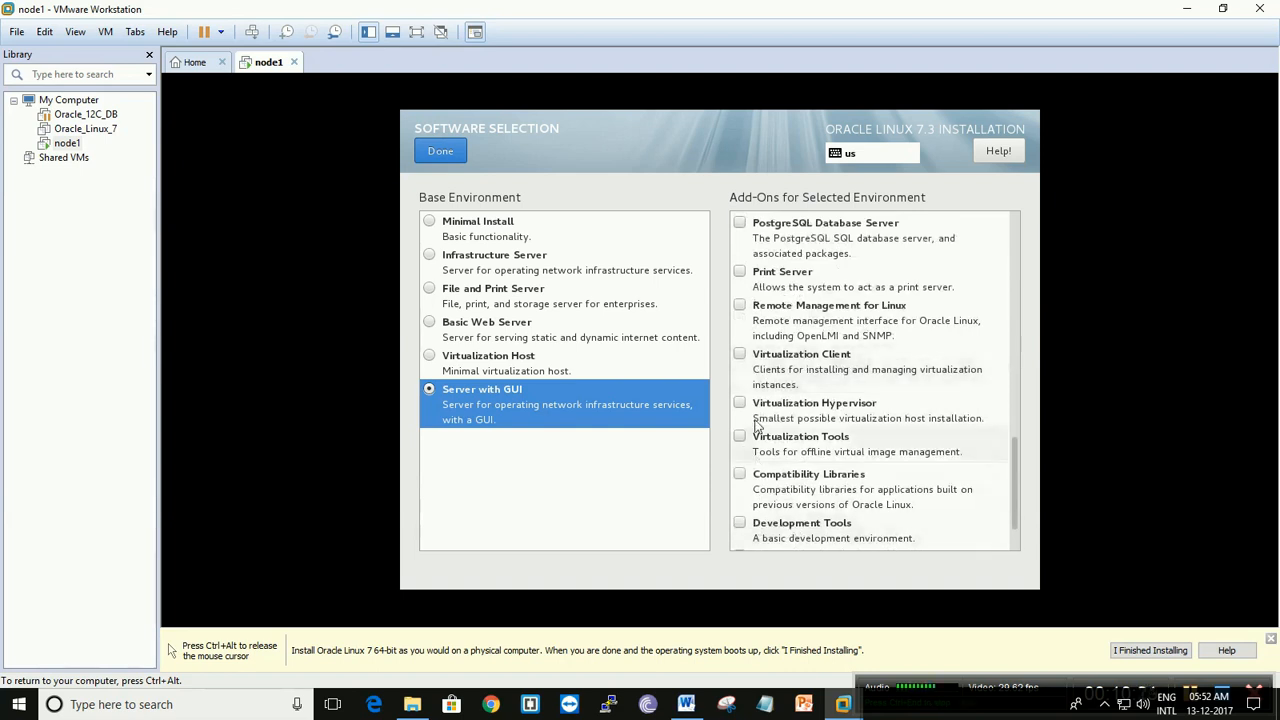
{"action": "left_click", "coordinate": [738, 476]}
{"action": "scroll", "coordinate": [738, 481], "scroll_direction": "down", "scroll_amount": 2}
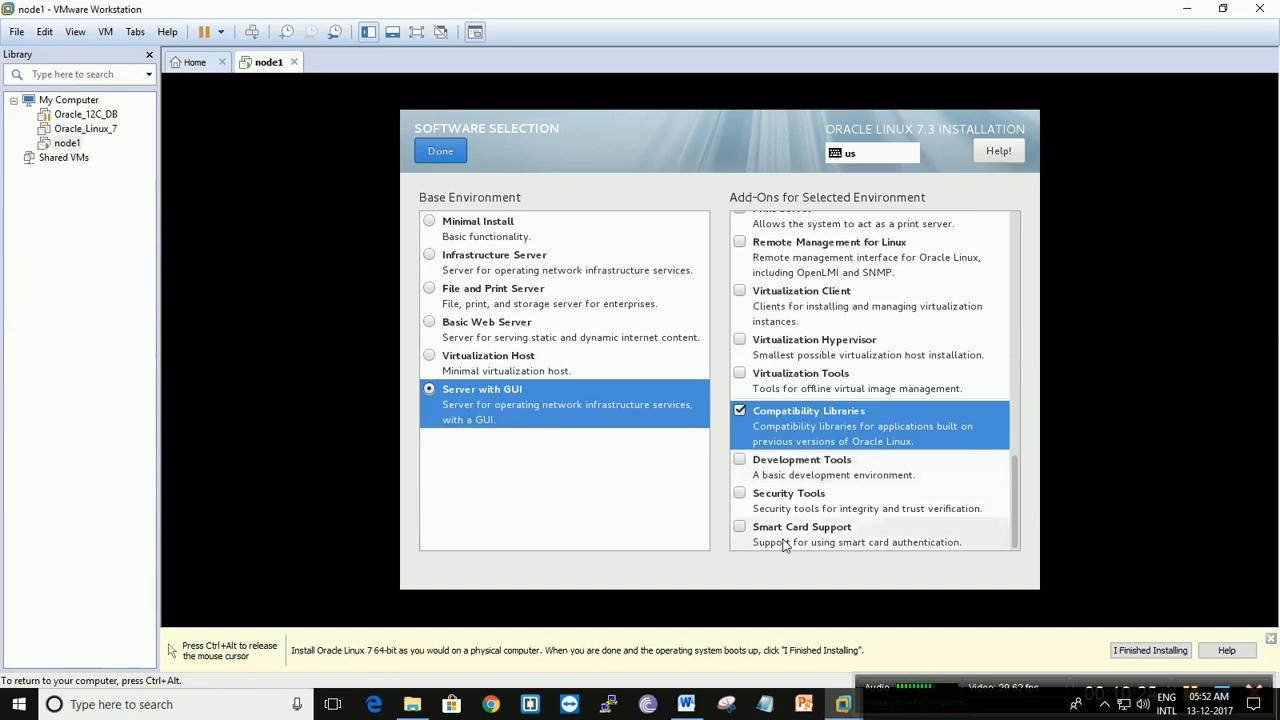
{"action": "left_click", "coordinate": [740, 461]}
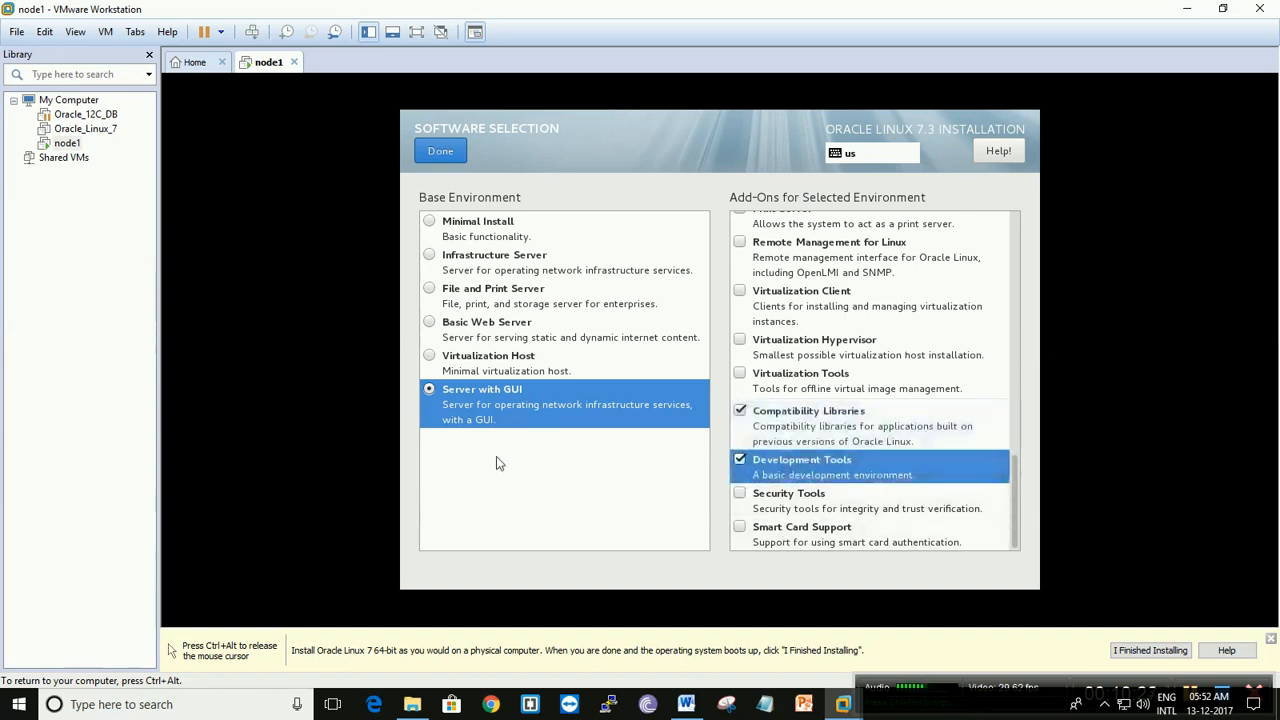
{"action": "left_click", "coordinate": [445, 150]}
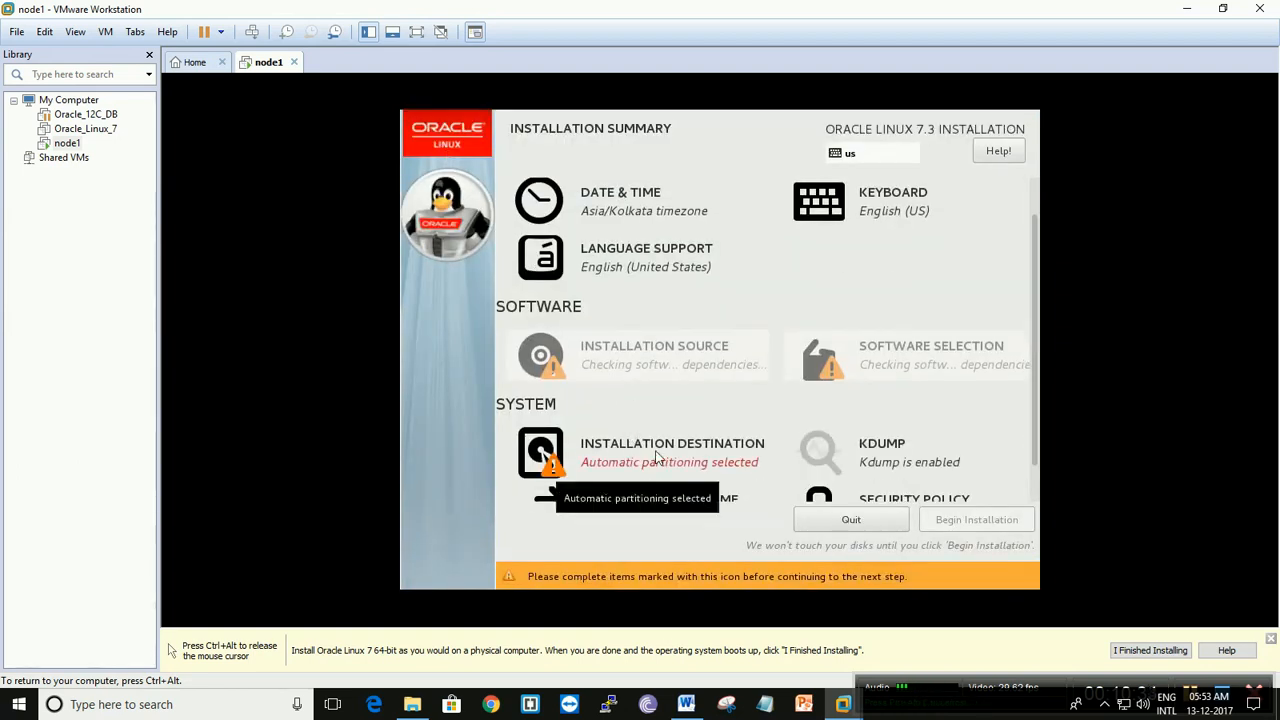
- Choose to configure partitioning manually on the 110 GiB sda disk, using the Standard Partition scheme for new mount points
{"action": "left_click", "coordinate": [656, 456]}
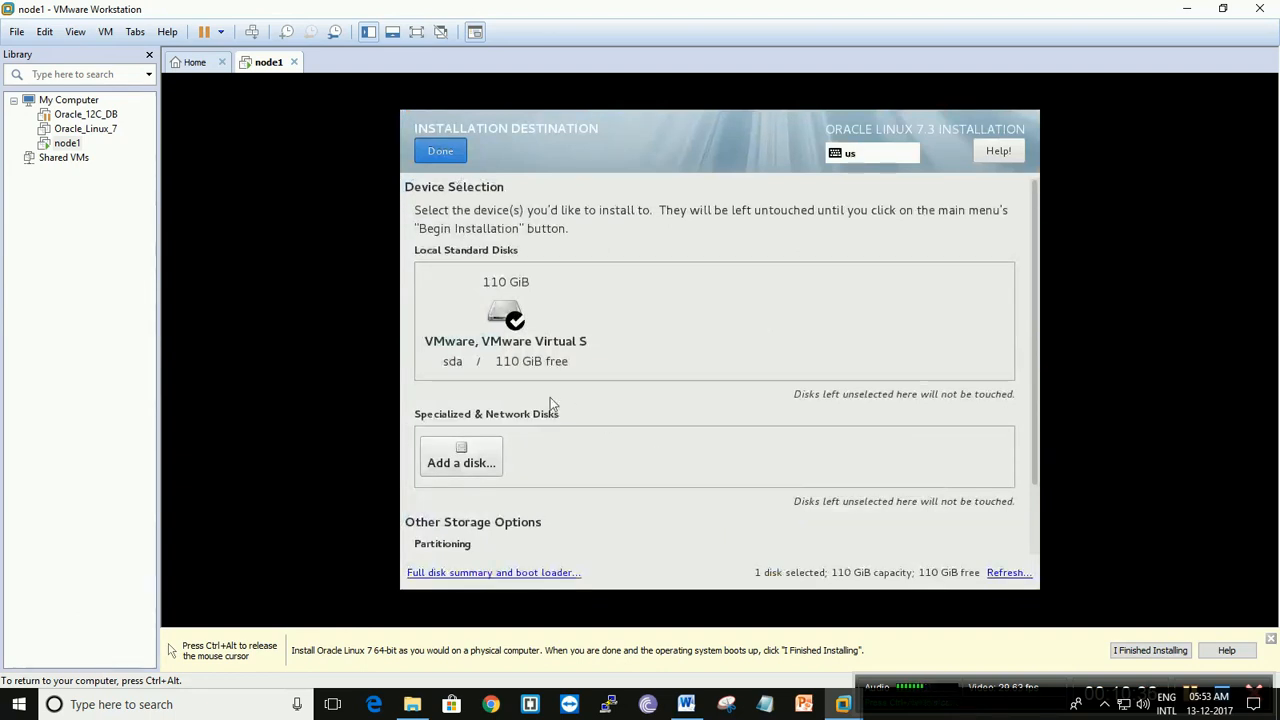
{"action": "scroll", "coordinate": [577, 397], "scroll_direction": "down", "scroll_amount": 1}
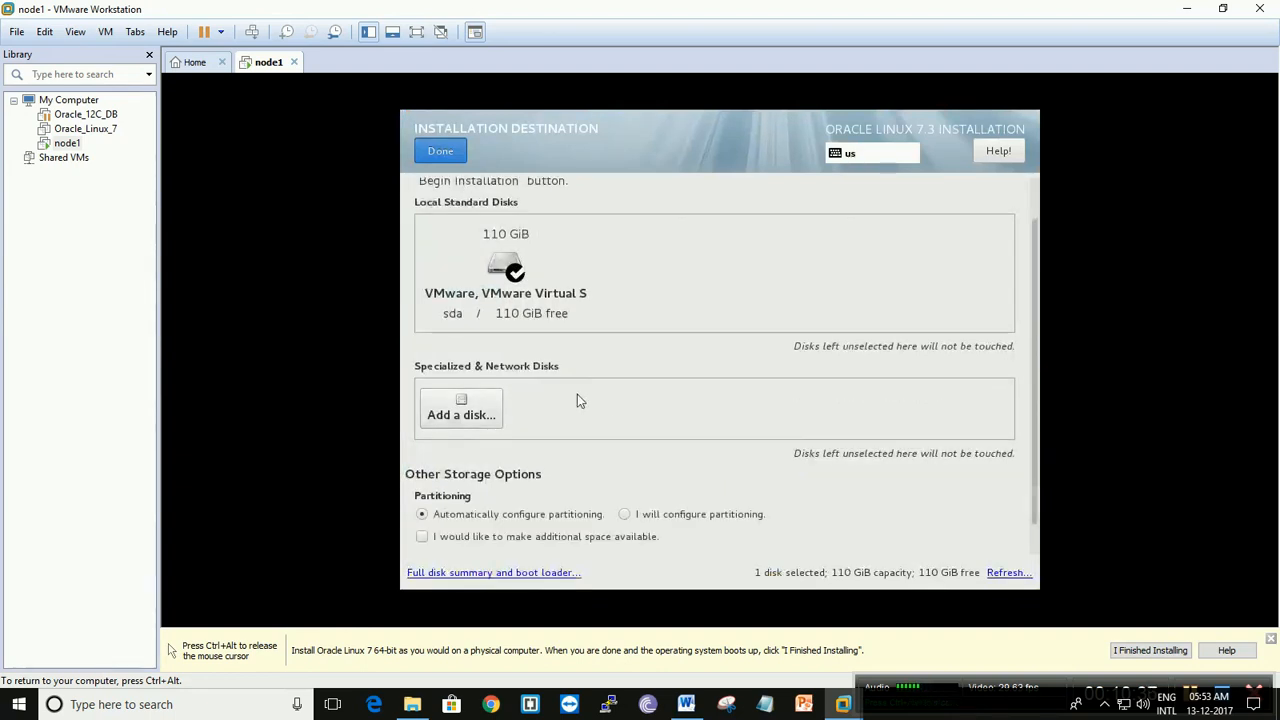
{"action": "left_click", "coordinate": [624, 516]}
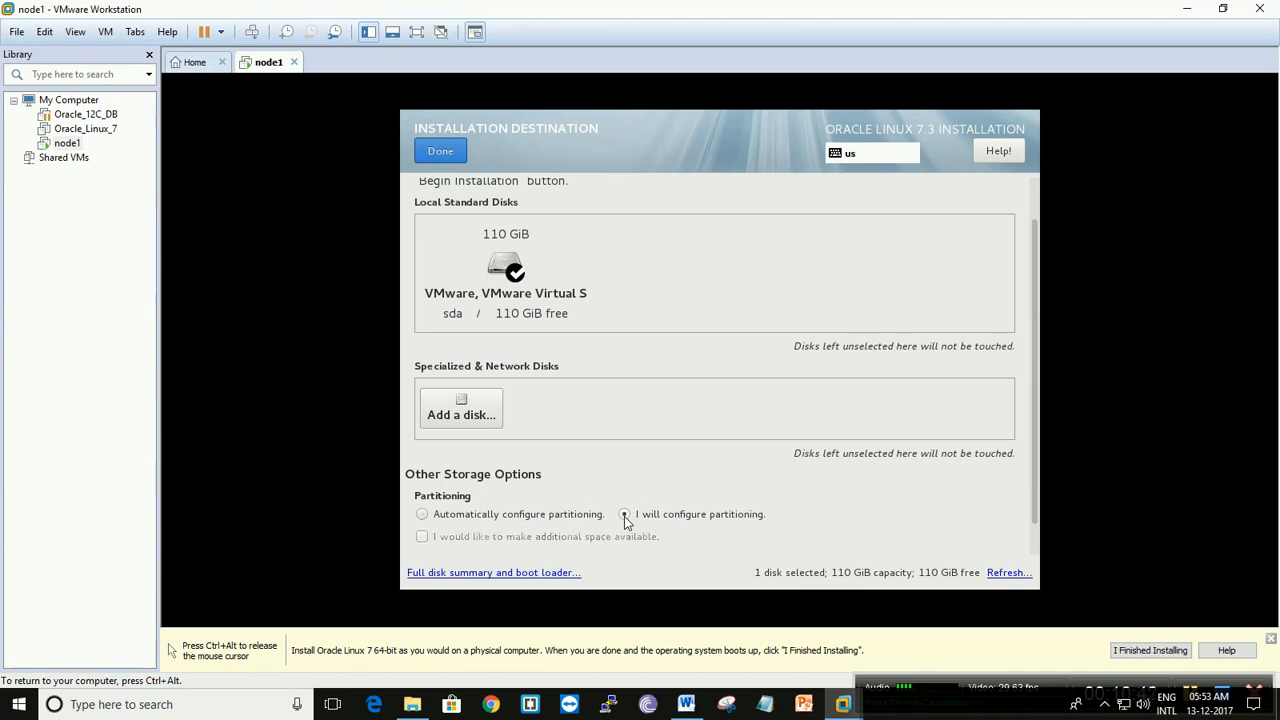
{"action": "left_click", "coordinate": [441, 152]}
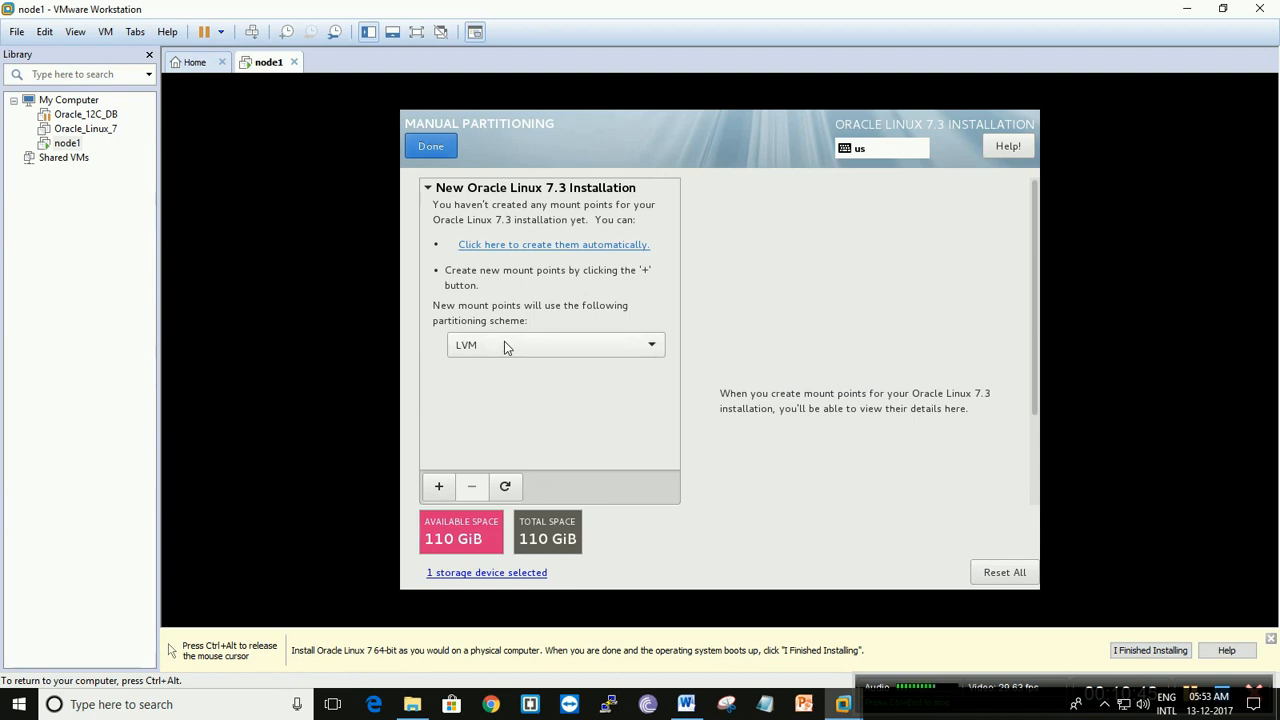
{"action": "left_click", "coordinate": [624, 352]}
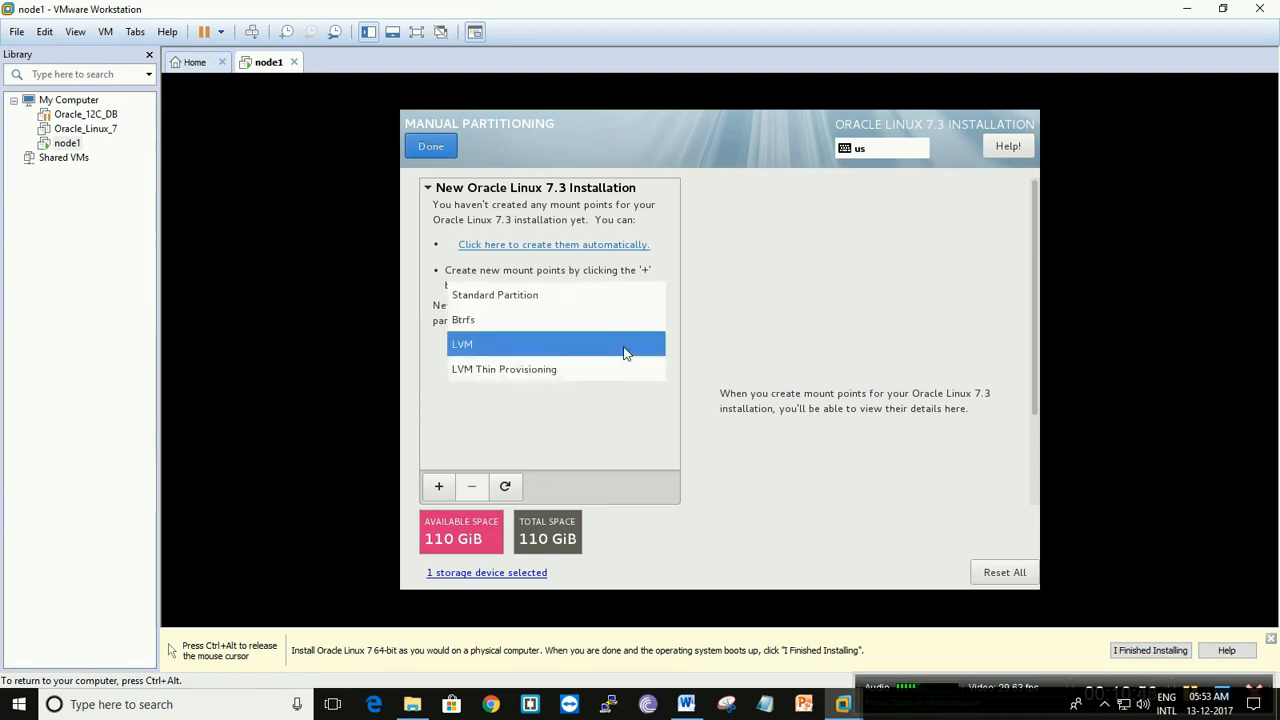
{"action": "left_click", "coordinate": [488, 308]}
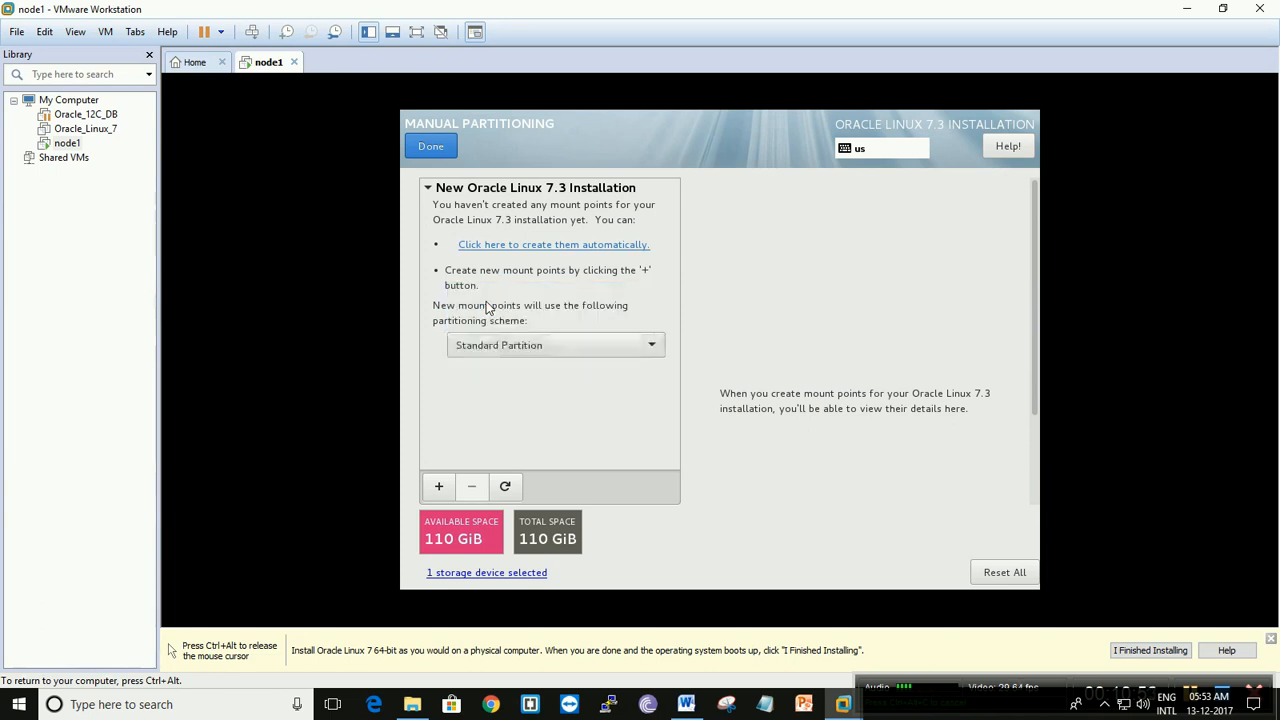
- Add a /boot mount point with a desired capacity of 500 MiB
{"action": "left_click", "coordinate": [439, 488]}
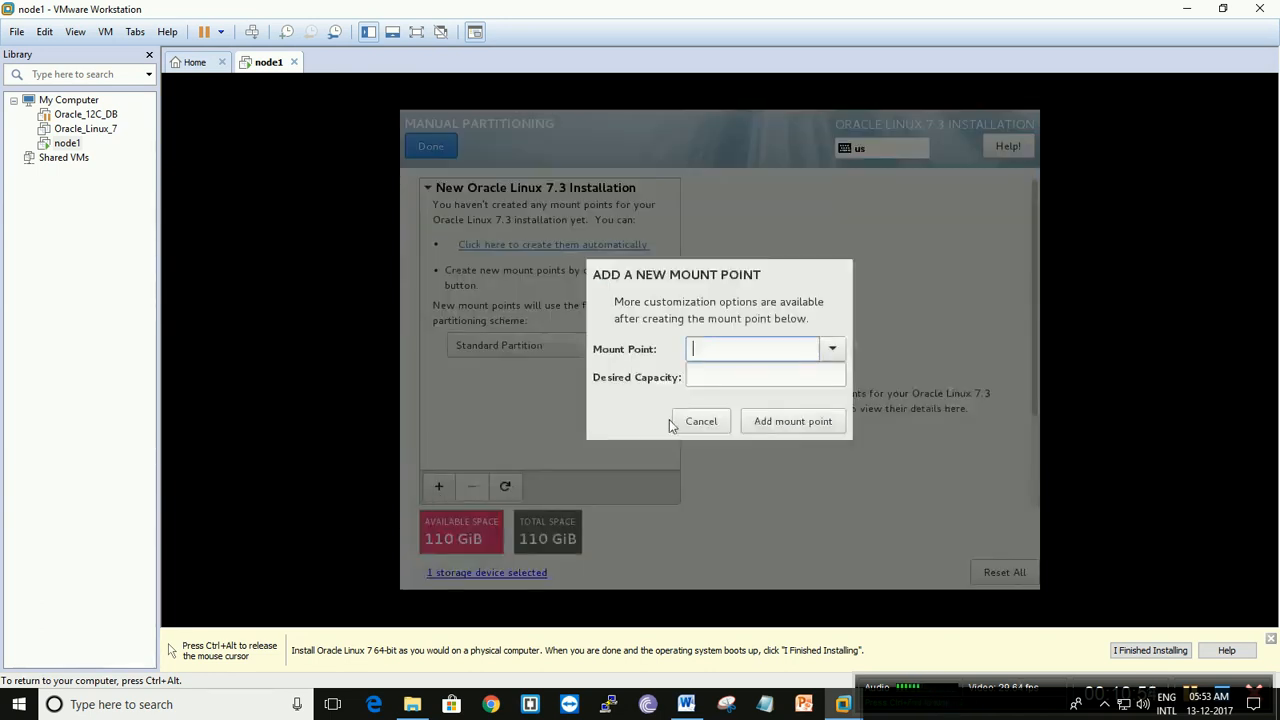
{"action": "left_click", "coordinate": [831, 349]}
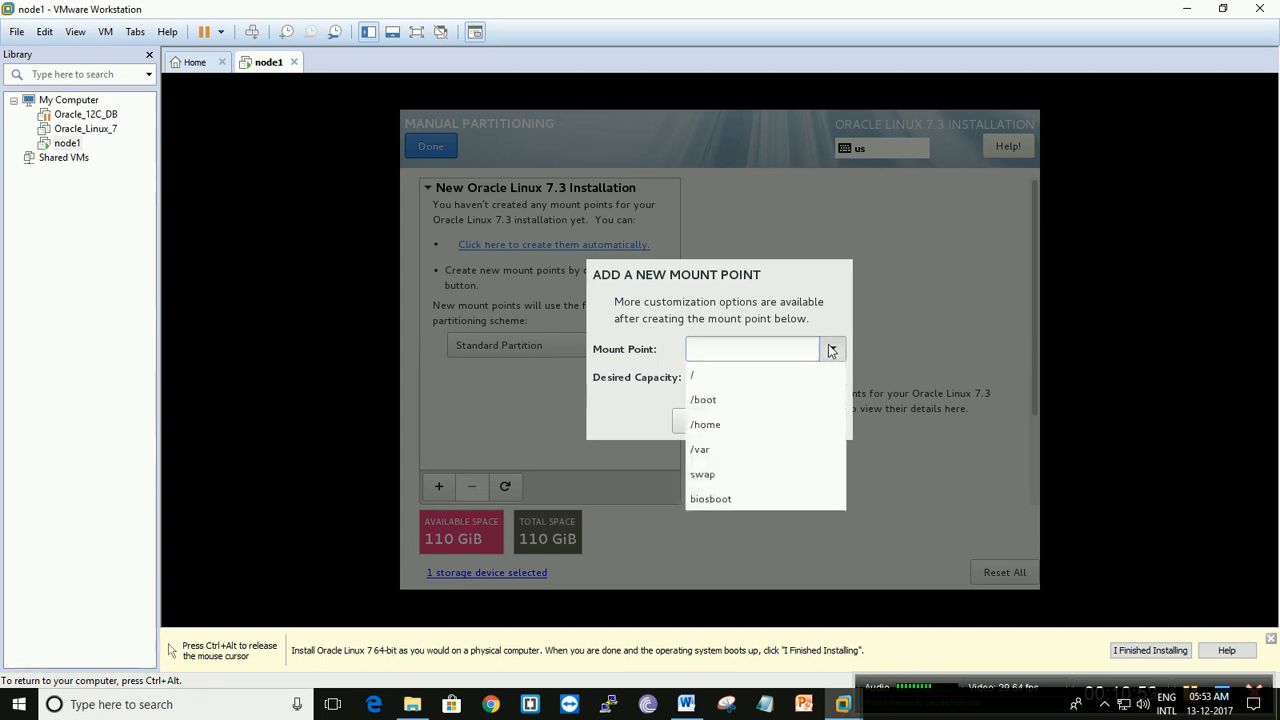
{"action": "left_click", "coordinate": [734, 400]}
{"action": "left_click", "coordinate": [733, 380]}
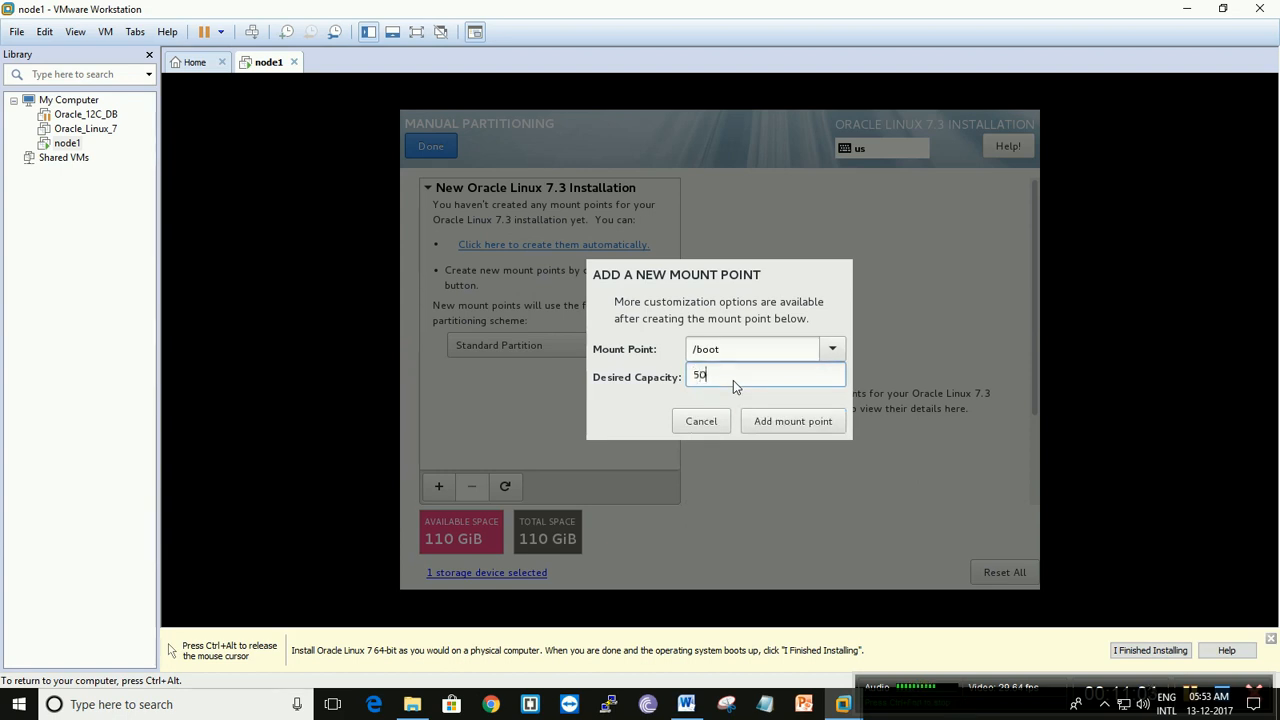
{"action": "left_click", "coordinate": [765, 421]}
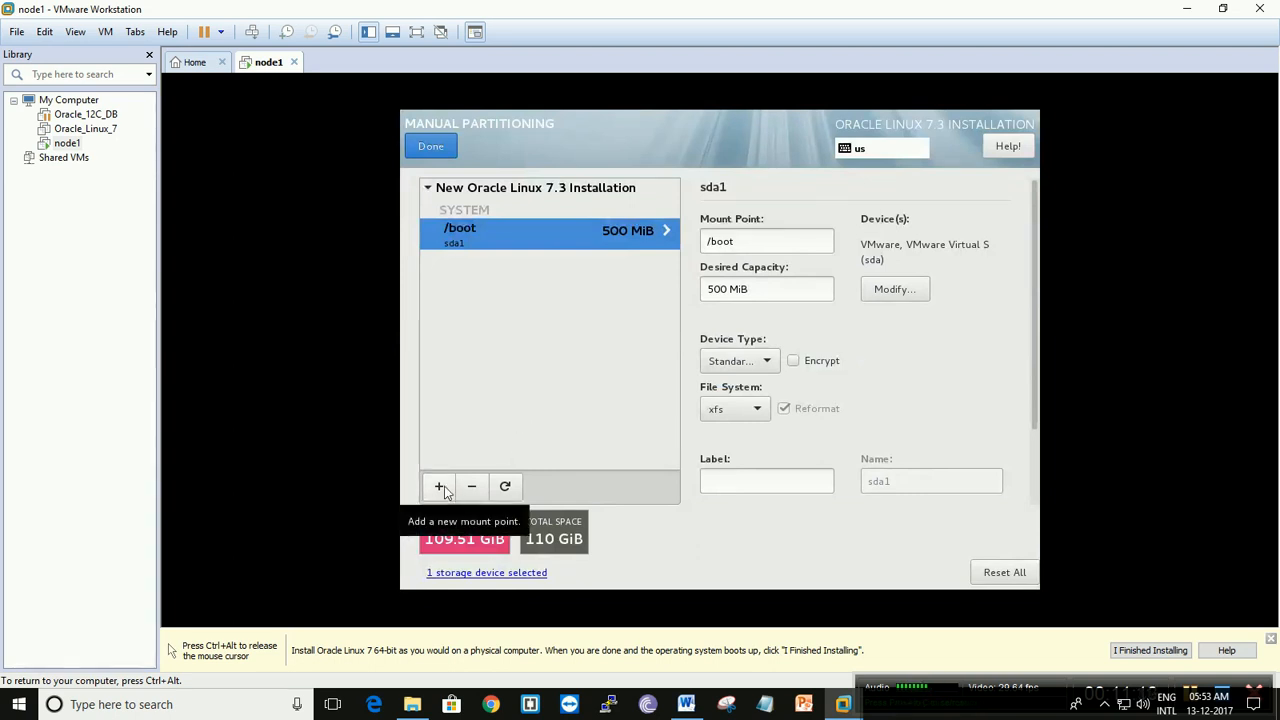
- Add a root (/) mount point with a desired capacity of 20480
{"action": "left_click", "coordinate": [441, 486]}
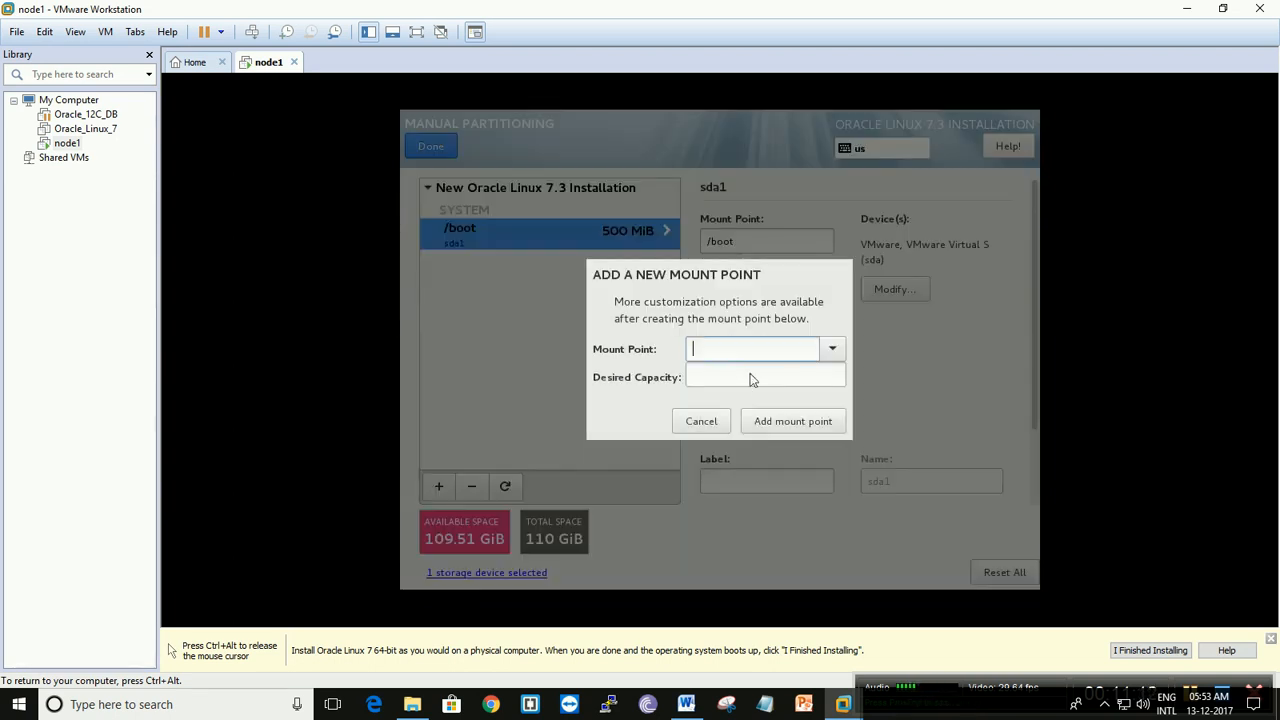
{"action": "left_click", "coordinate": [830, 352]}
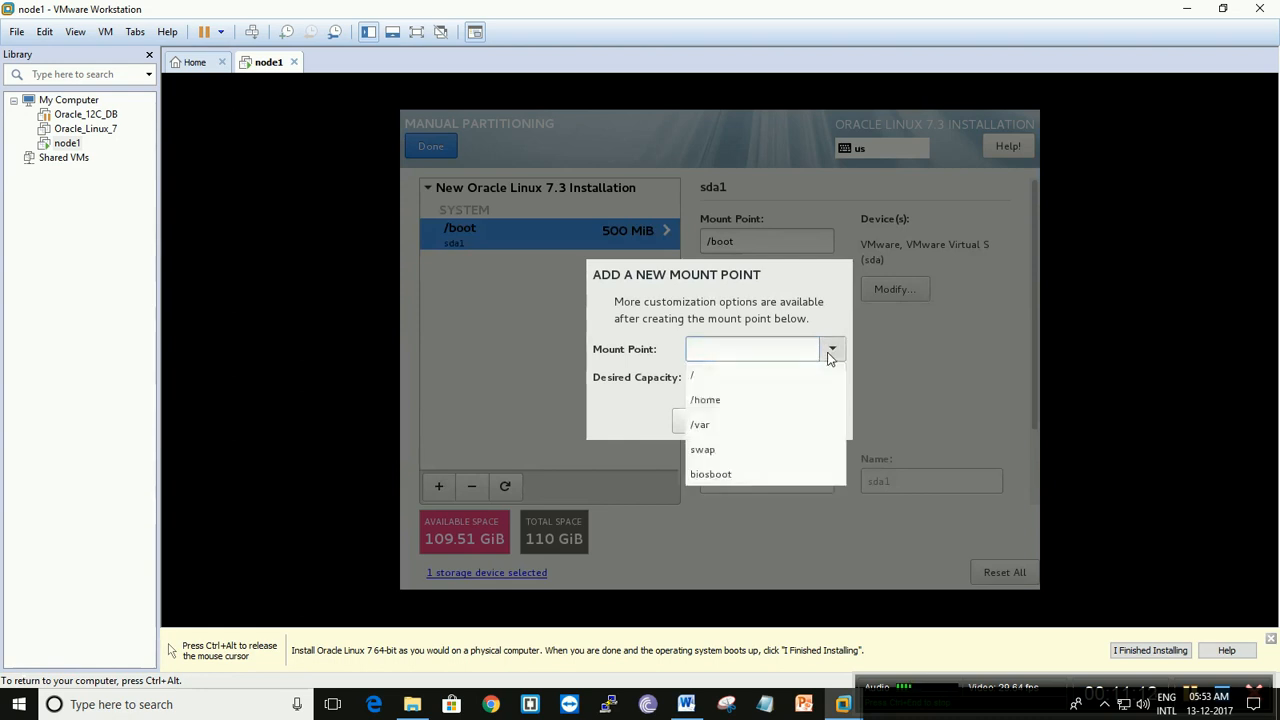
{"action": "left_click", "coordinate": [739, 372]}
{"action": "type", "text": "20480"}
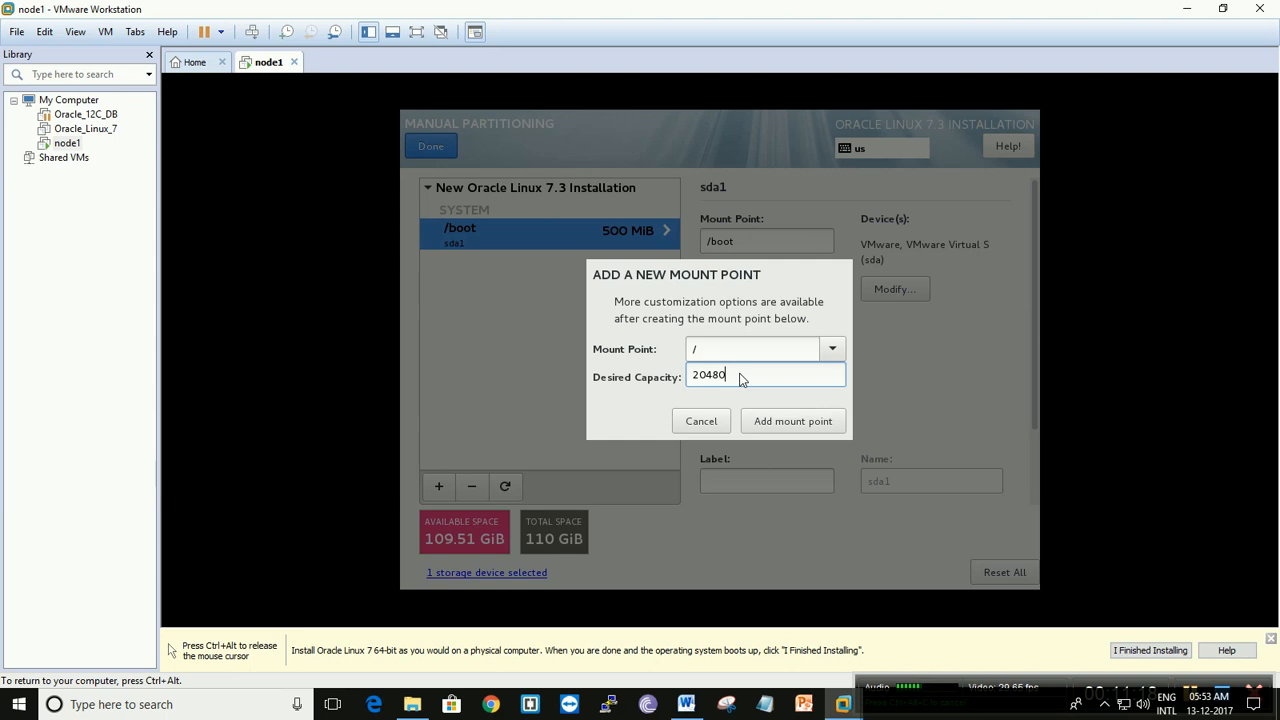
{"action": "left_click", "coordinate": [767, 424]}
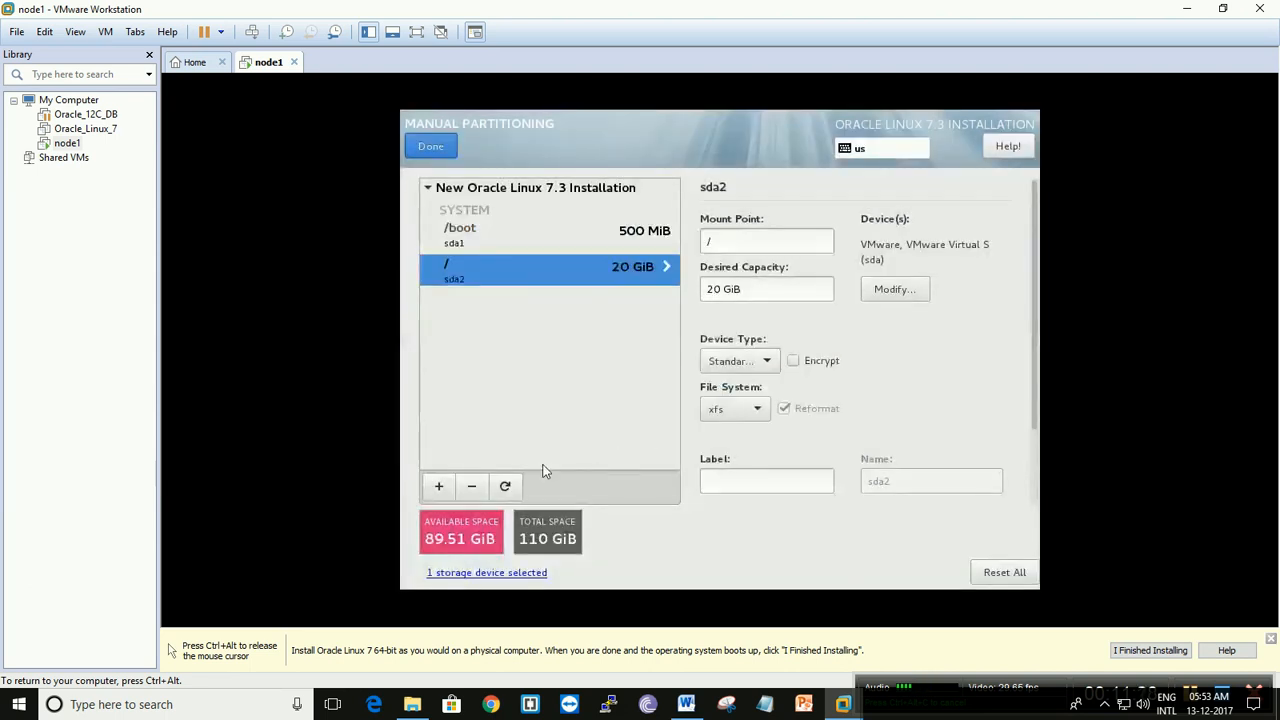
- Add a swap partition with a desired capacity of 16384
{"action": "left_click", "coordinate": [436, 493]}
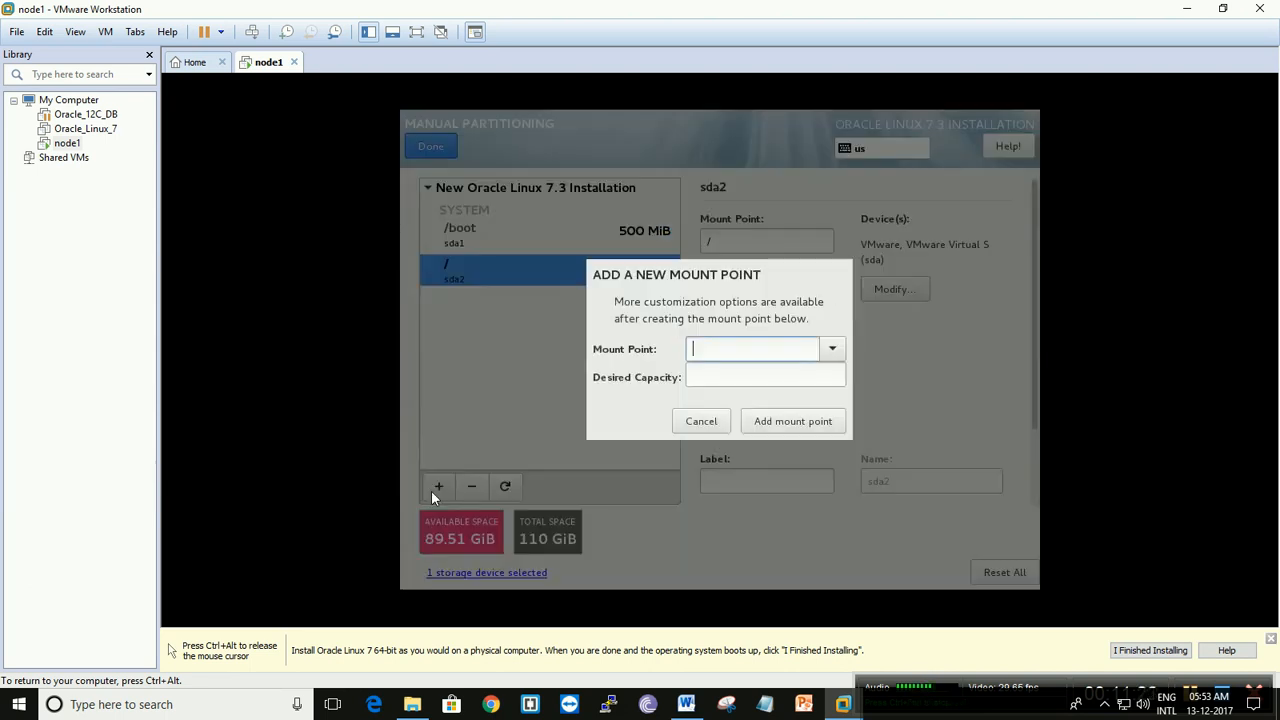
{"action": "left_click", "coordinate": [832, 348]}
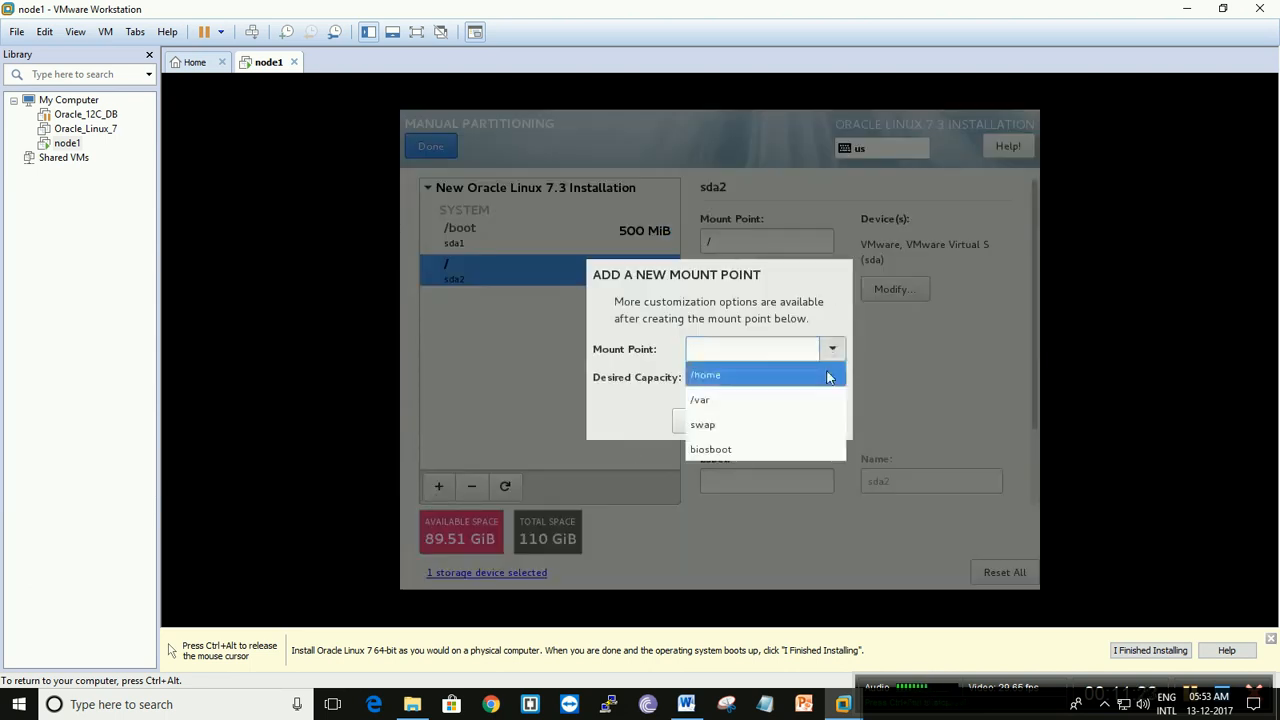
{"action": "left_click", "coordinate": [763, 428]}
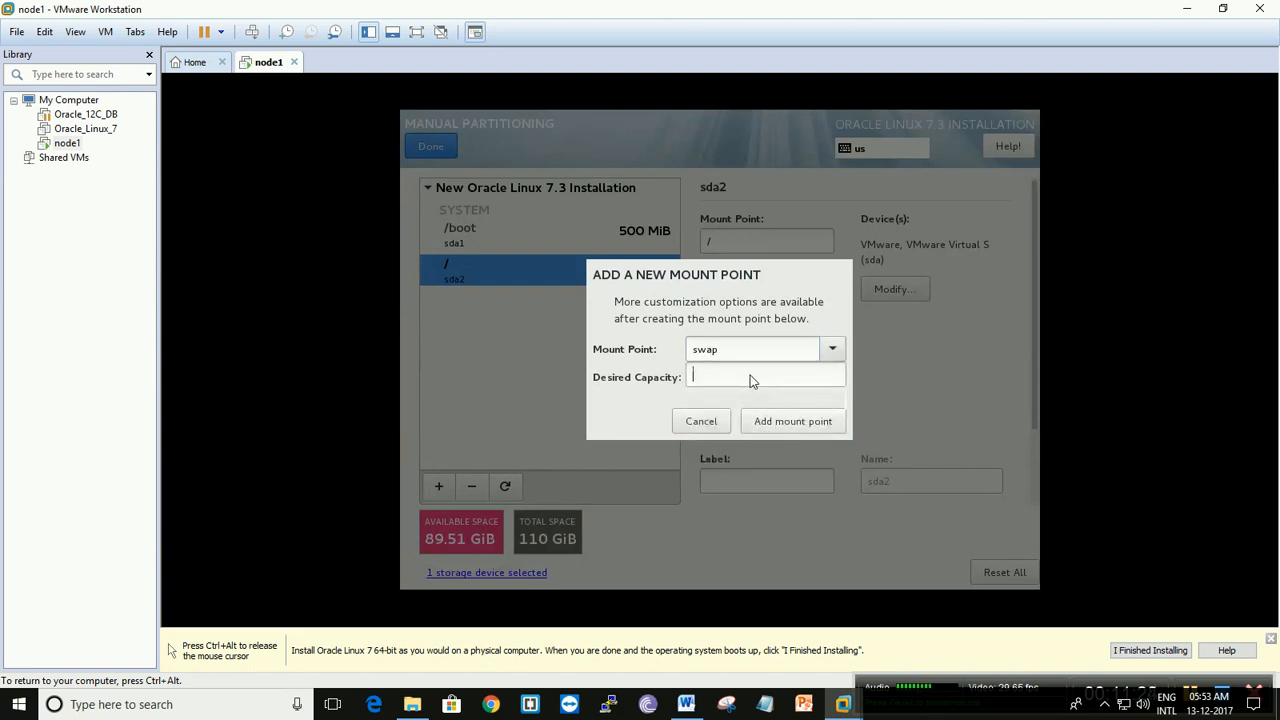
{"action": "type", "text": "16384"}
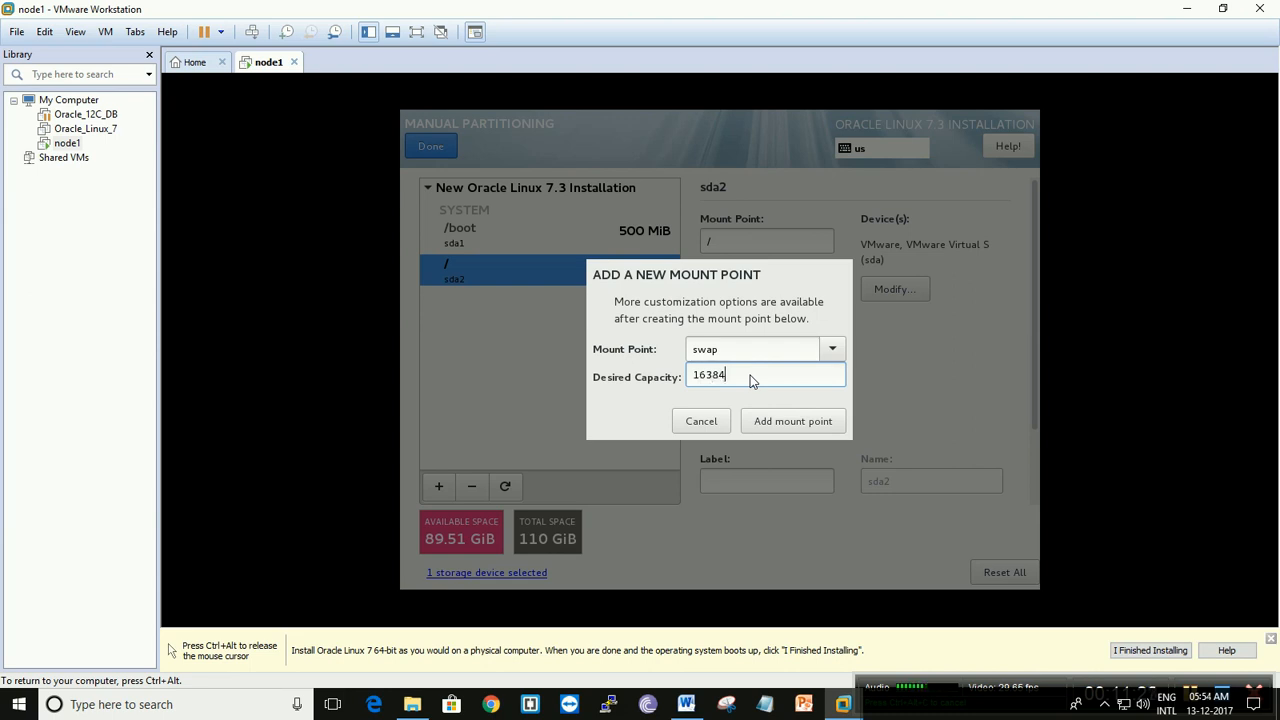
{"action": "left_click", "coordinate": [780, 421]}
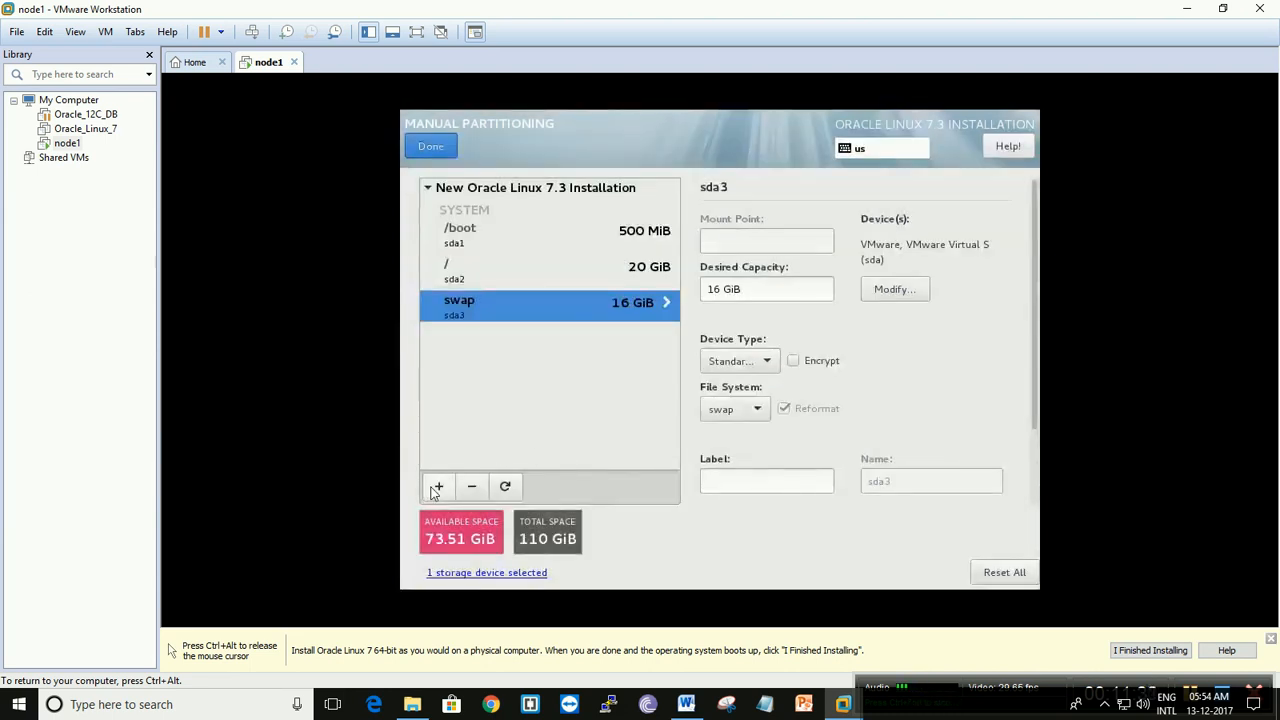
- Add a custom /u02 mount point with a desired capacity of 20480
{"action": "left_click", "coordinate": [436, 487]}
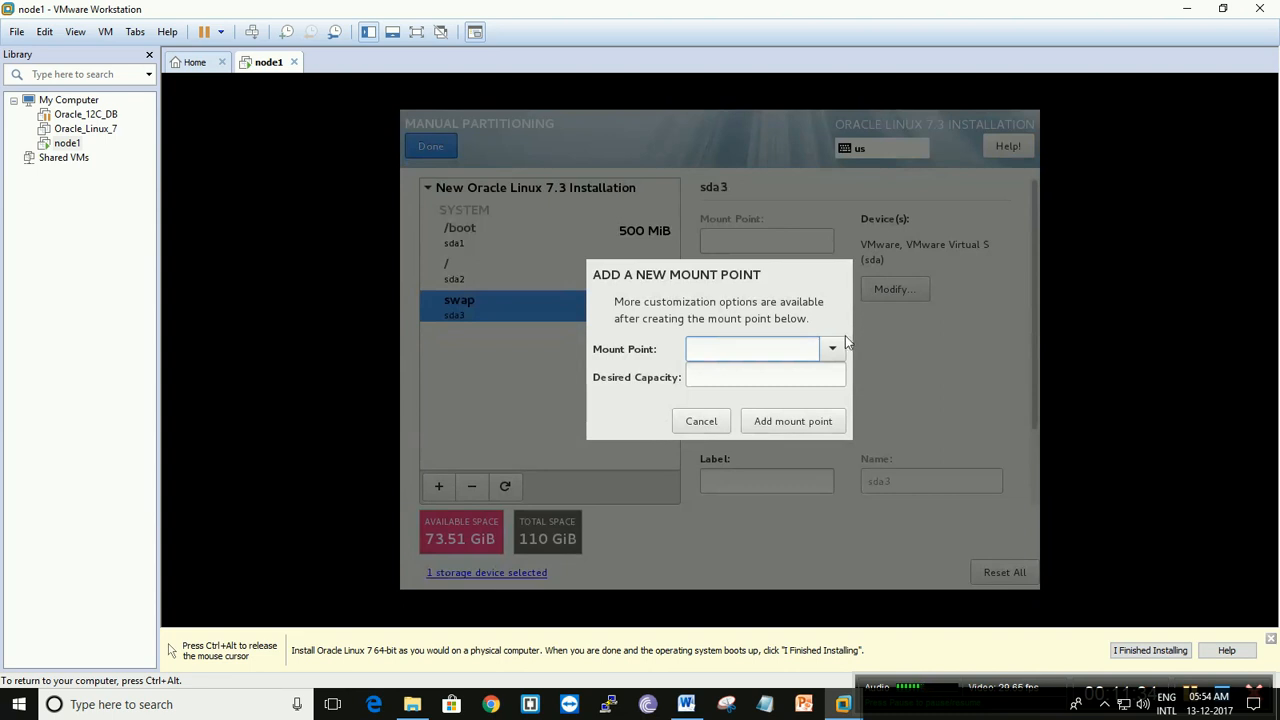
{"action": "type", "text": "/u02"}
{"action": "left_click", "coordinate": [757, 384]}
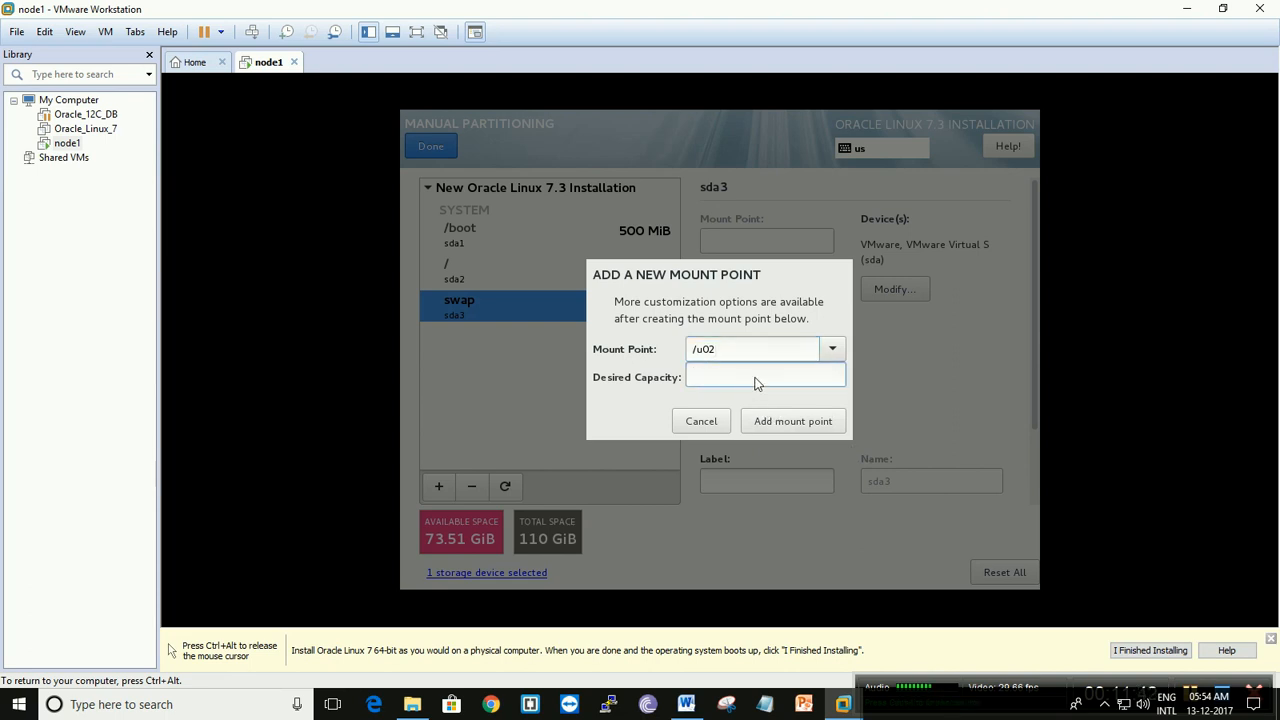
{"action": "type", "text": "20480"}
{"action": "left_click", "coordinate": [806, 421]}
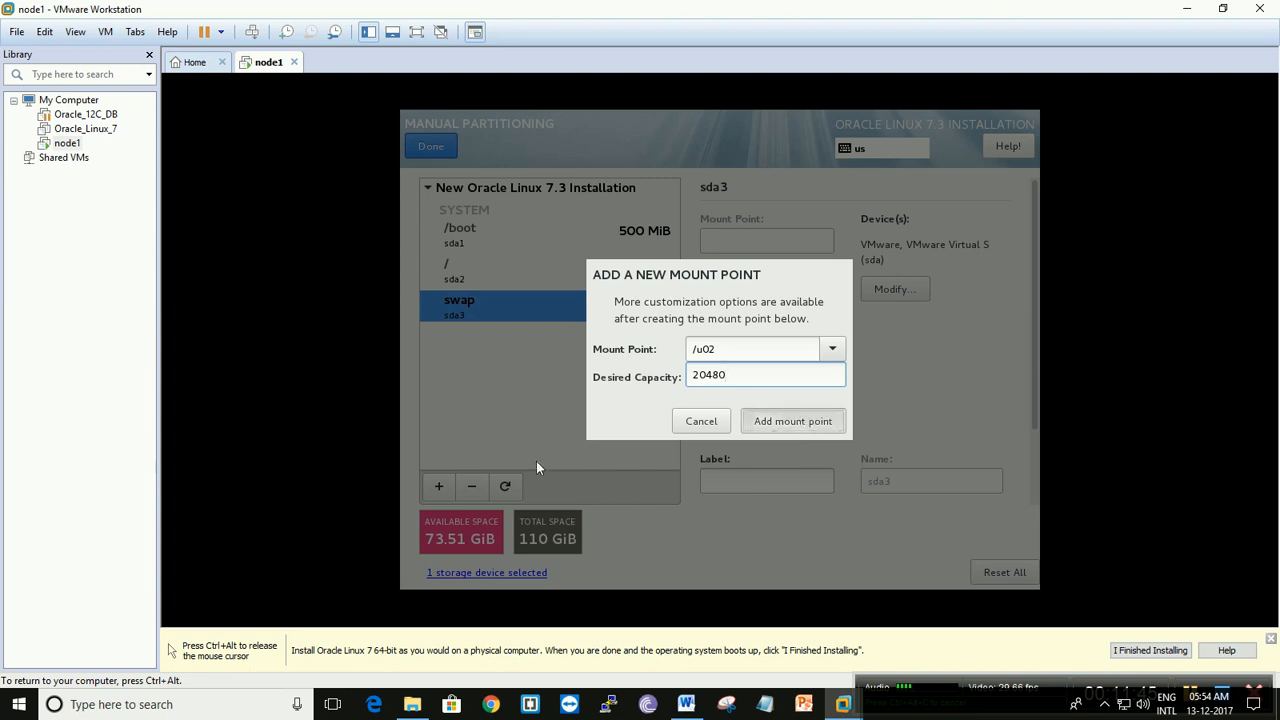
- Add a custom /u01 mount point with the desired capacity left blank to use the remaining space, and accept the partitioning changes
{"action": "left_click", "coordinate": [435, 486]}
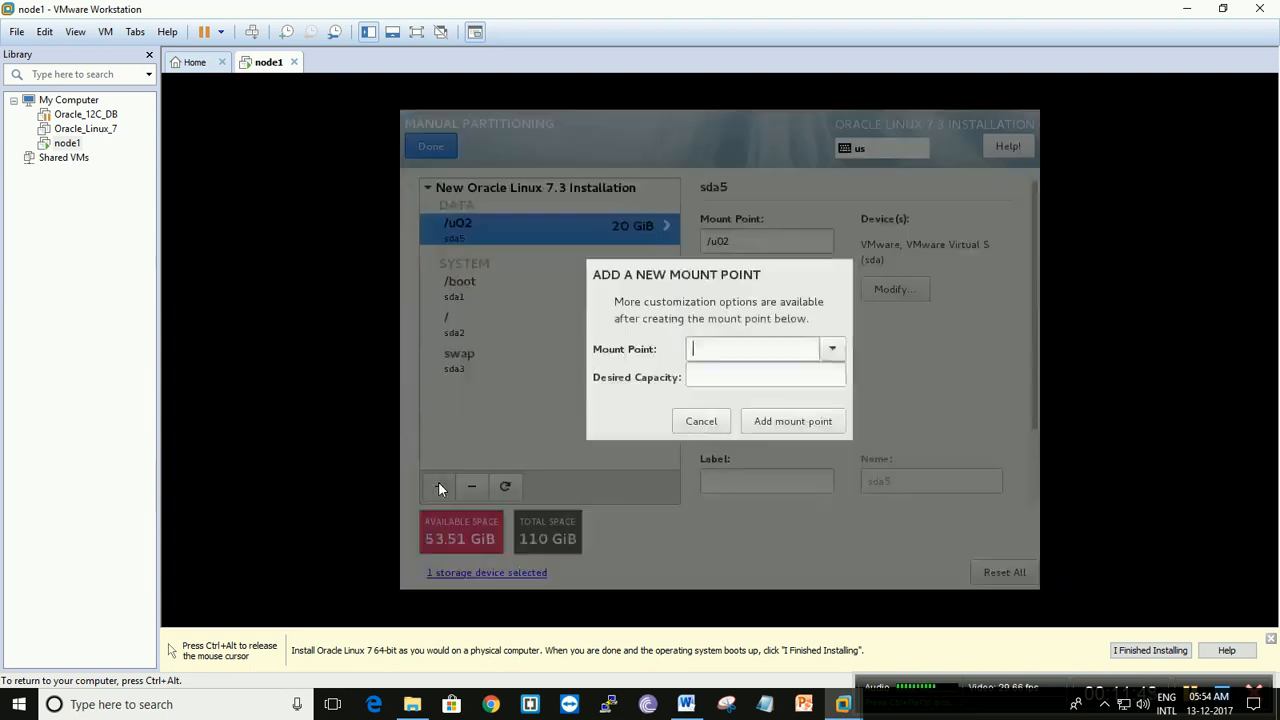
{"action": "left_click", "coordinate": [833, 350]}
{"action": "left_click", "coordinate": [726, 343]}
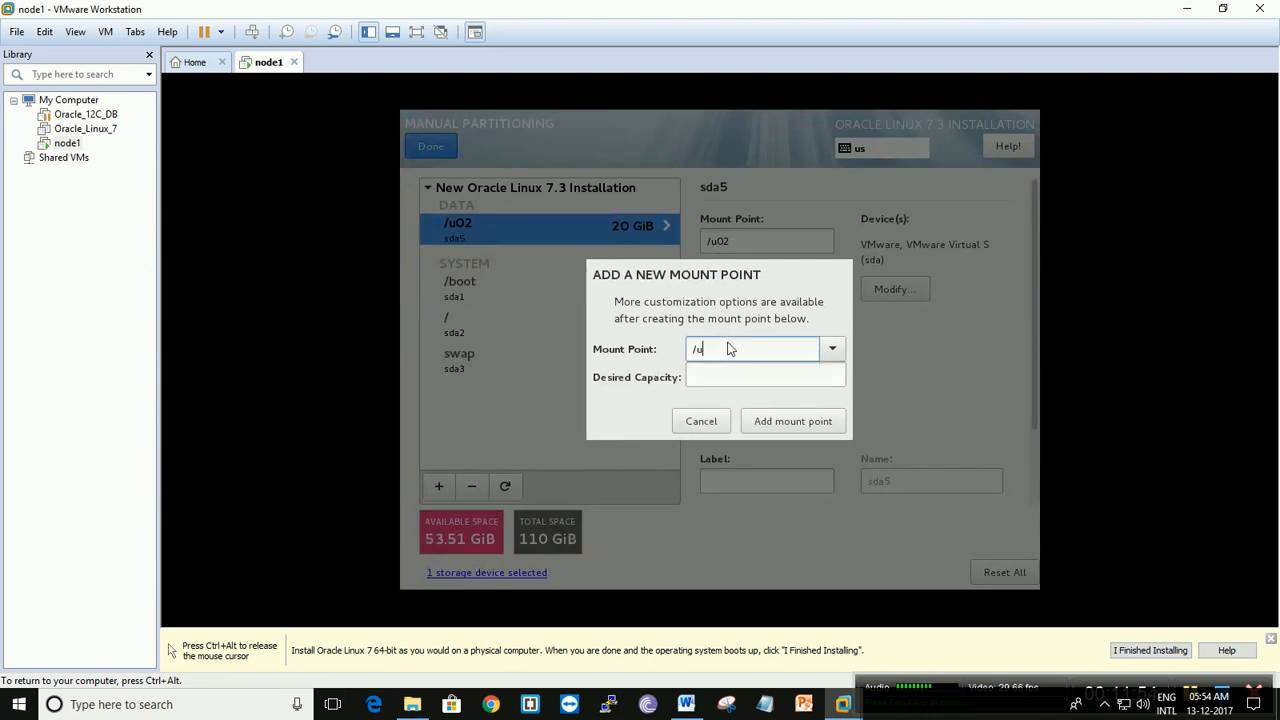
{"action": "type", "text": "1"}
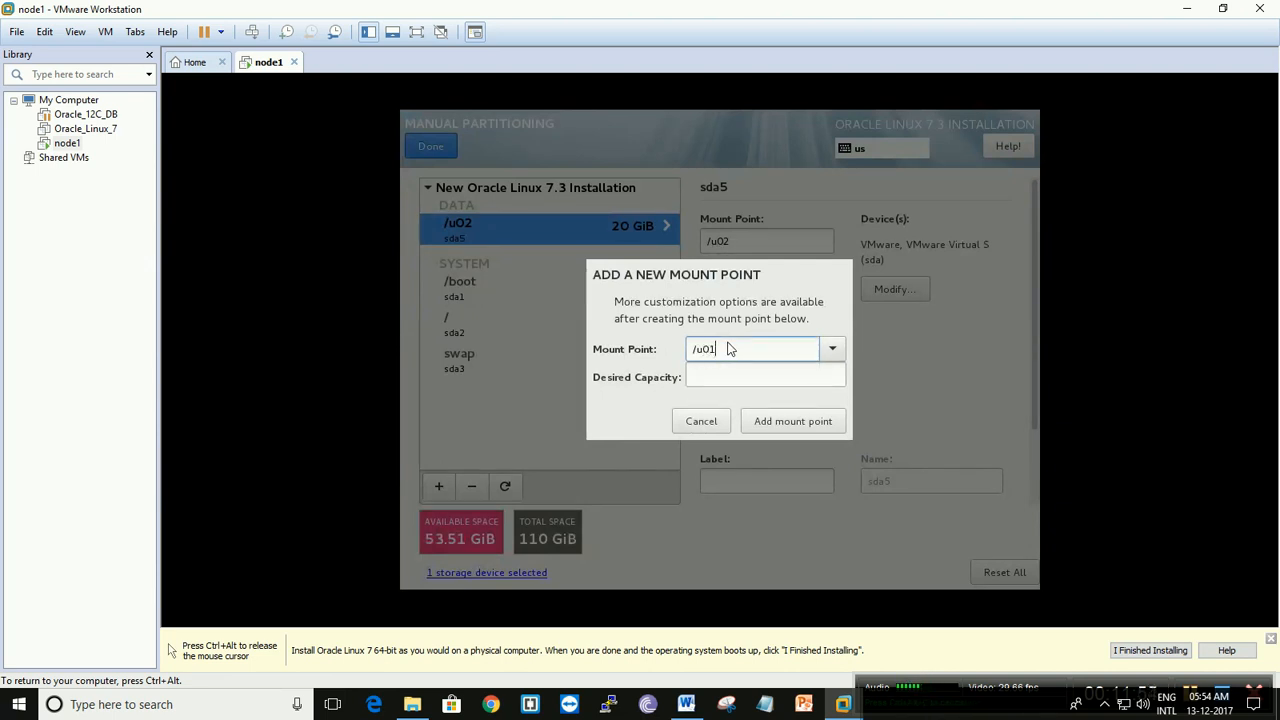
{"action": "left_click", "coordinate": [800, 421]}
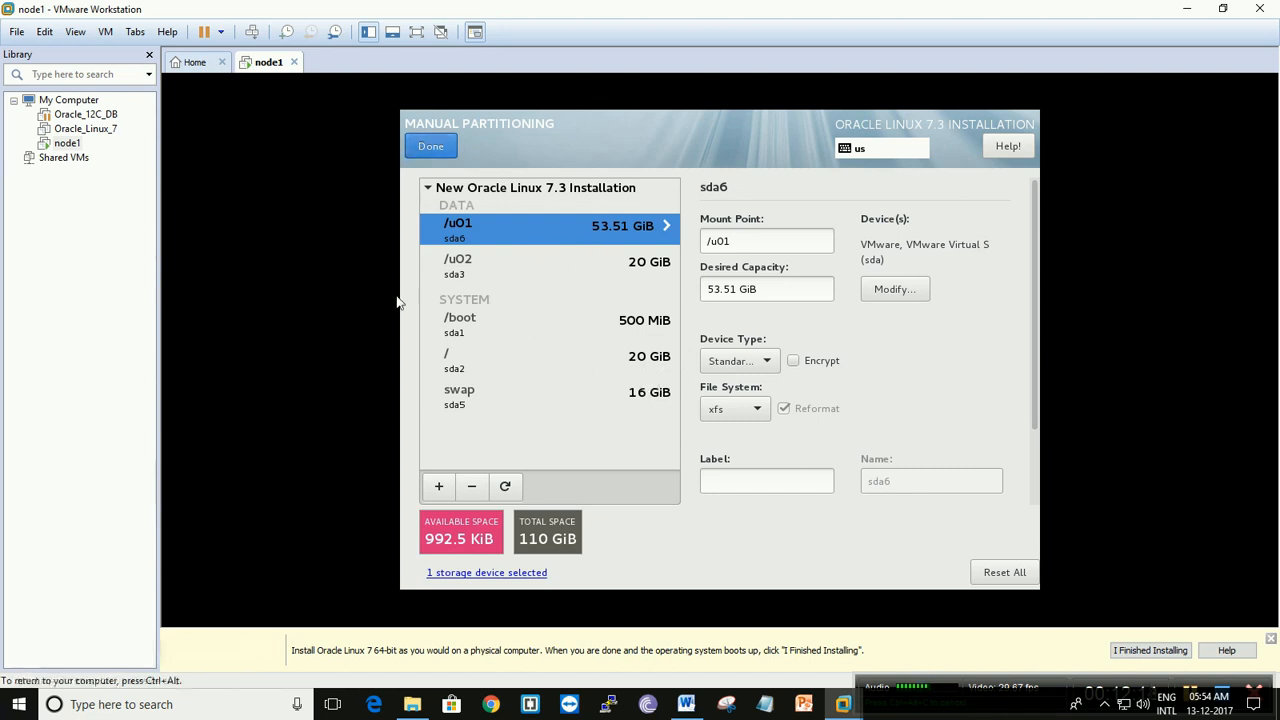
{"action": "left_click", "coordinate": [432, 148]}
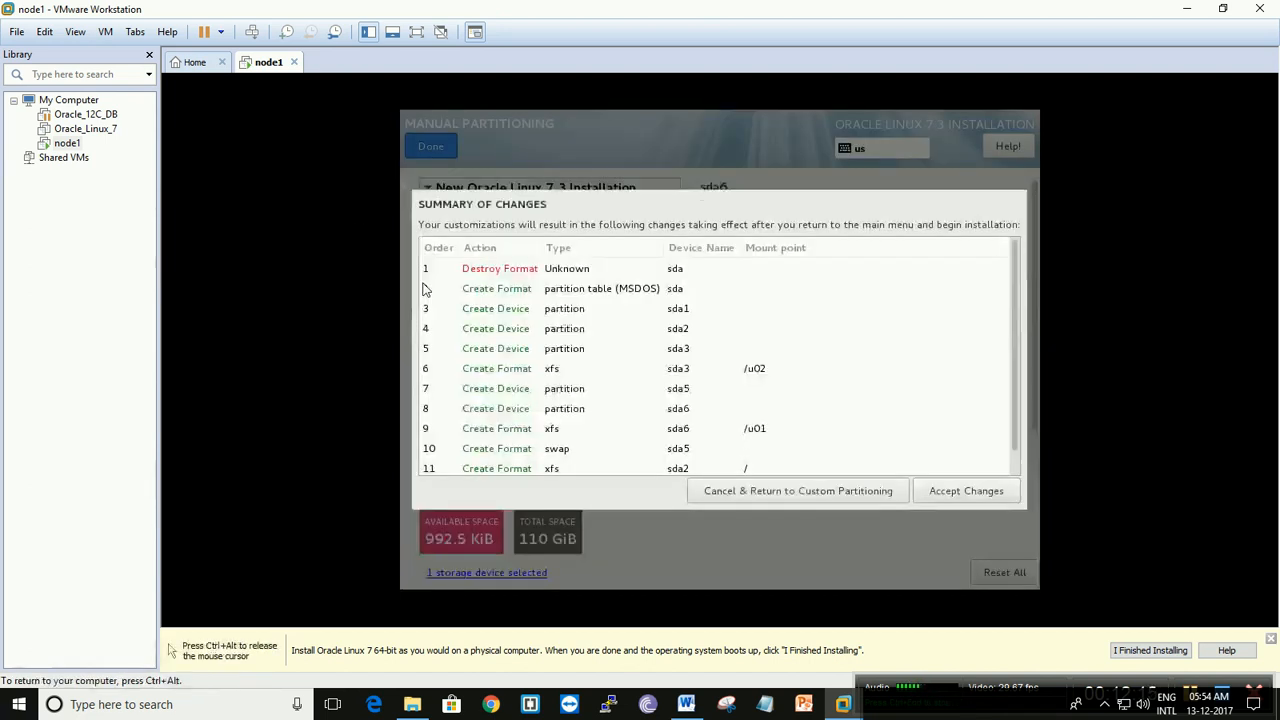
{"action": "left_click", "coordinate": [960, 500]}
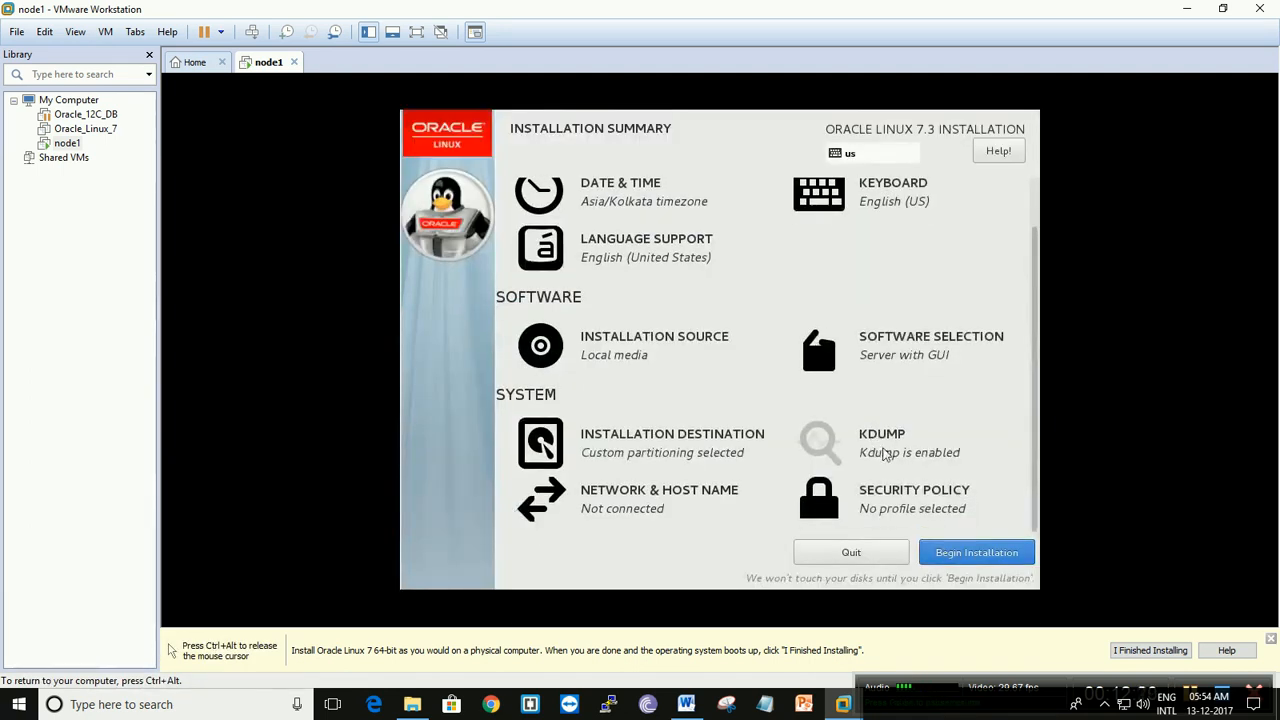
- Disable kdump for the installation and return to the installation summary
{"action": "left_click", "coordinate": [895, 452]}
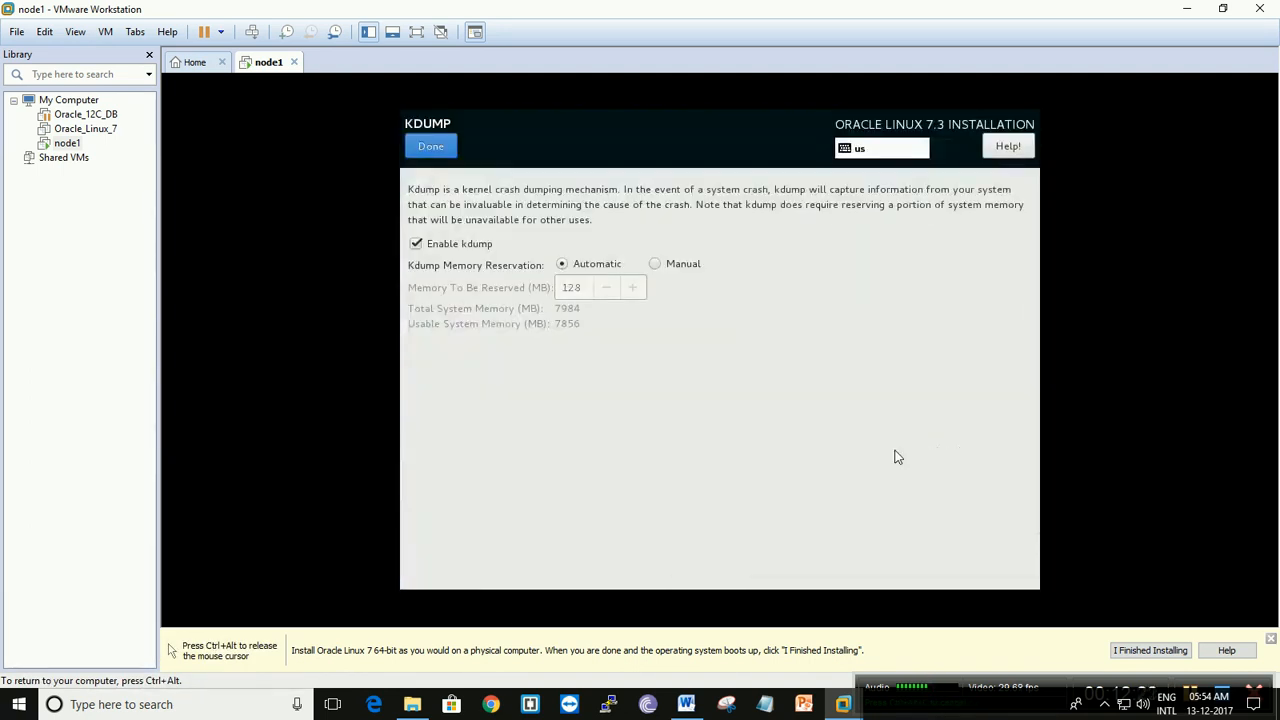
{"action": "left_click", "coordinate": [432, 244]}
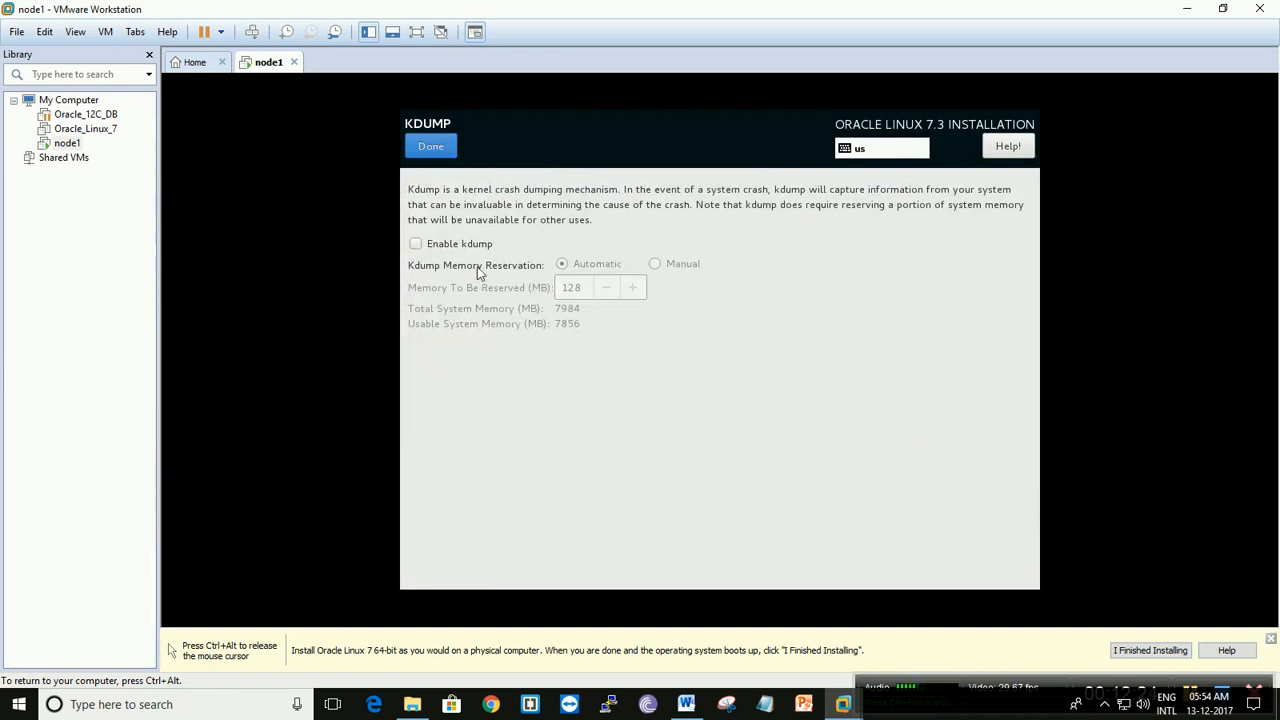
{"action": "left_click", "coordinate": [446, 151]}
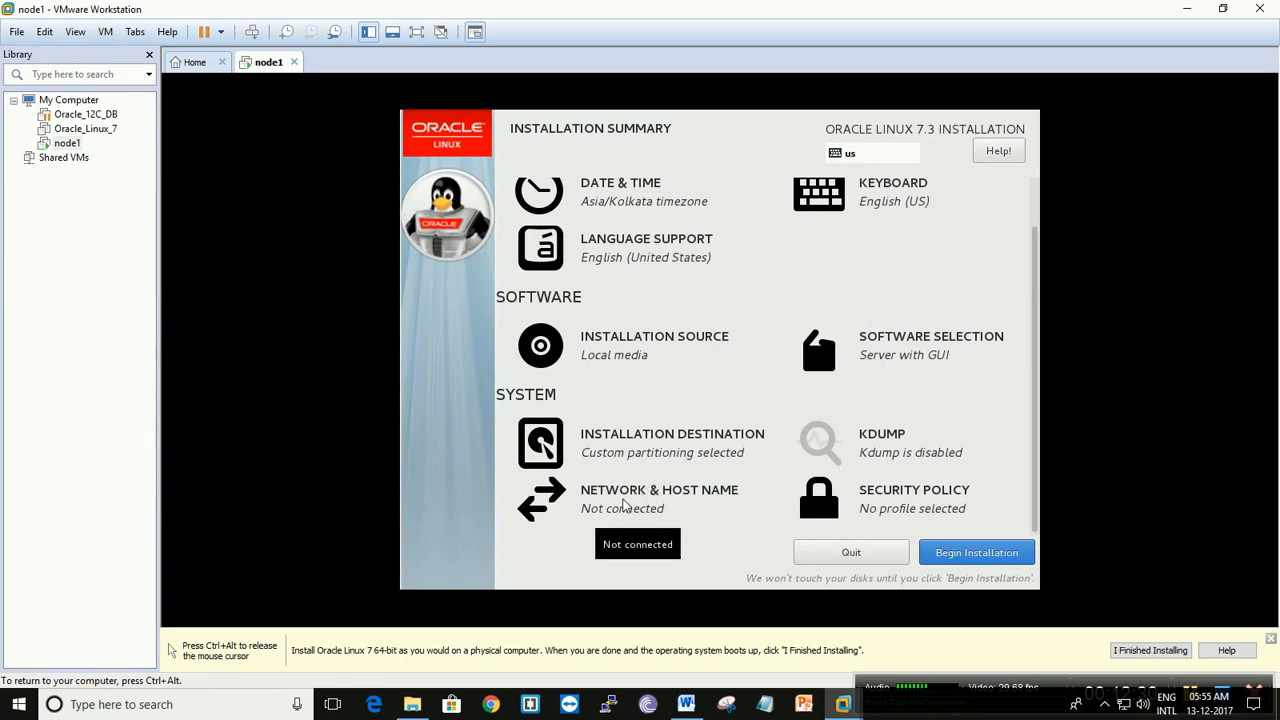
- In the network settings, set the ens33 Ethernet connection to connect automatically when it is available
{"action": "left_click", "coordinate": [623, 505]}
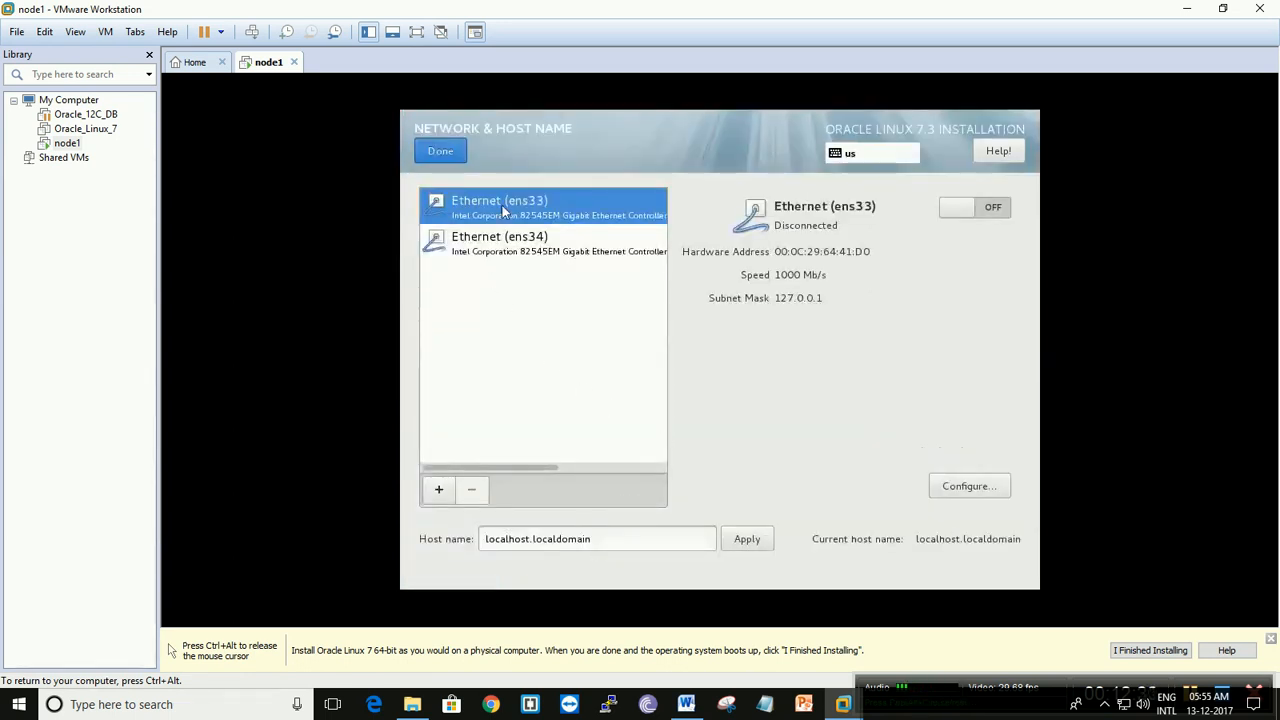
{"action": "left_click", "coordinate": [964, 487]}
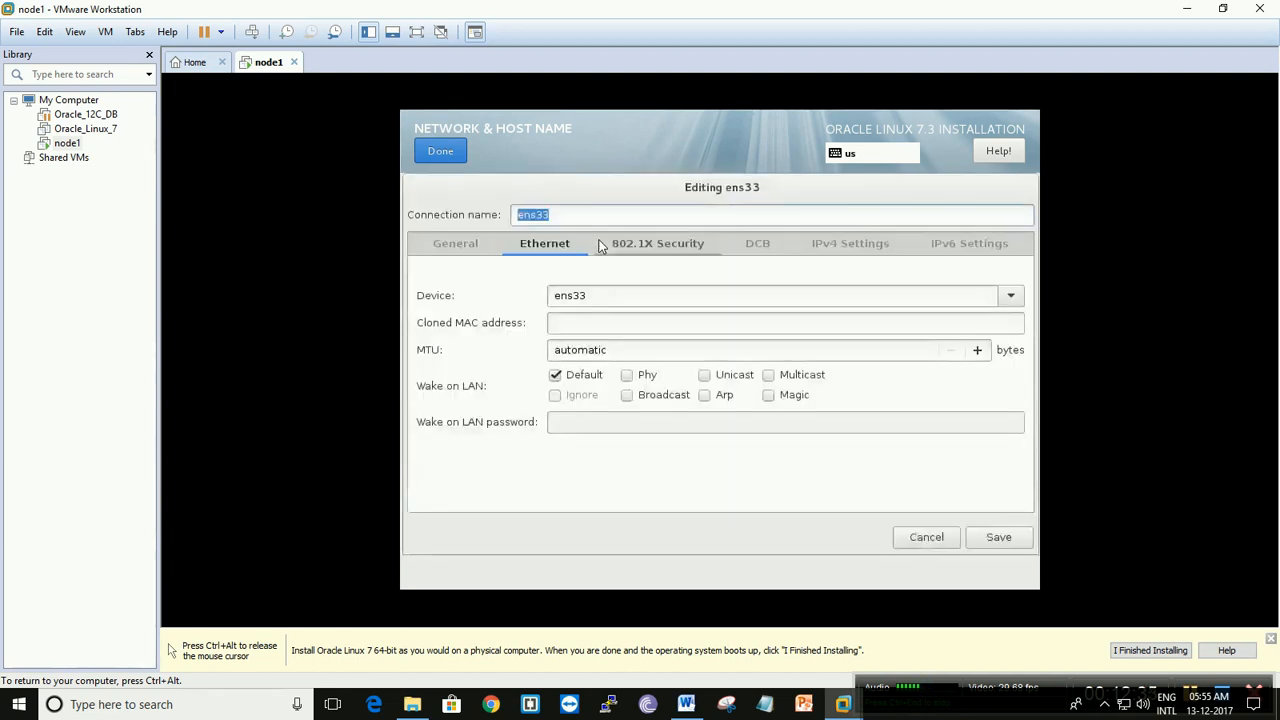
{"action": "left_click", "coordinate": [457, 246]}
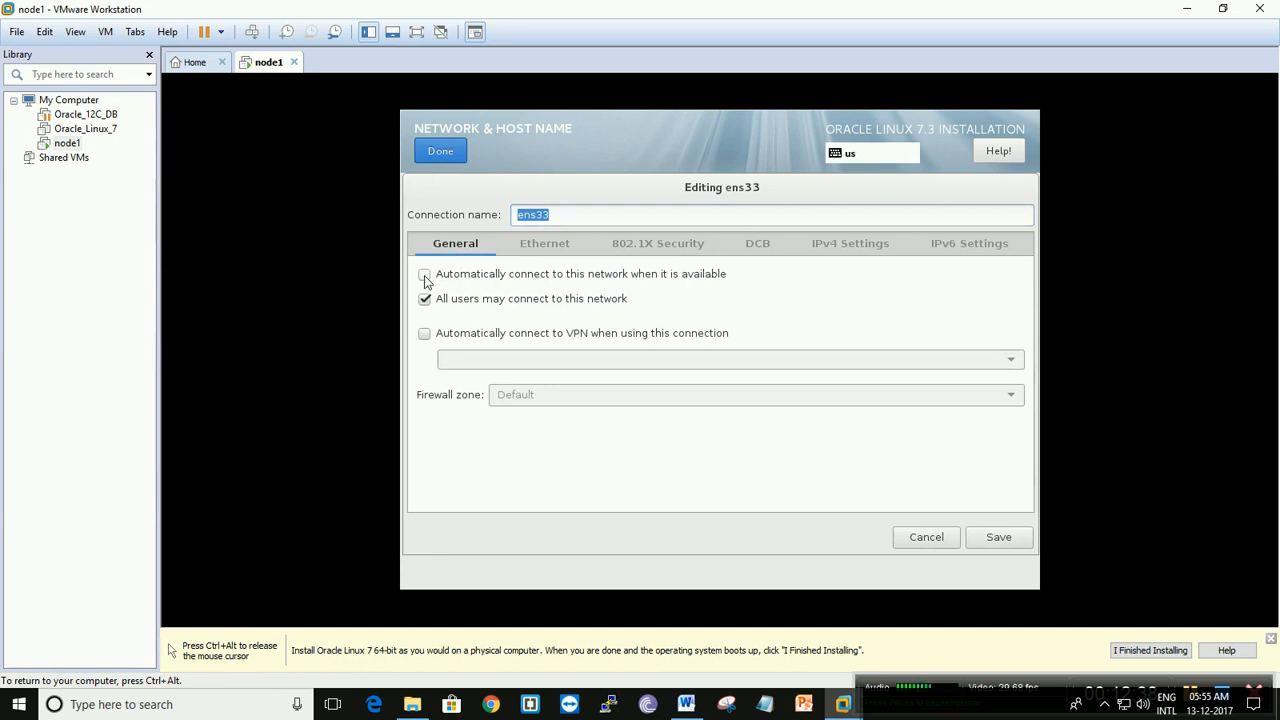
{"action": "left_click", "coordinate": [424, 275]}
- Give ens33 a manual IPv4 address of 192.168.1.160 with netmask 24 and gateway 192.168.1.1, and save the connection
{"action": "left_click", "coordinate": [832, 253]}
{"action": "left_click", "coordinate": [790, 285]}
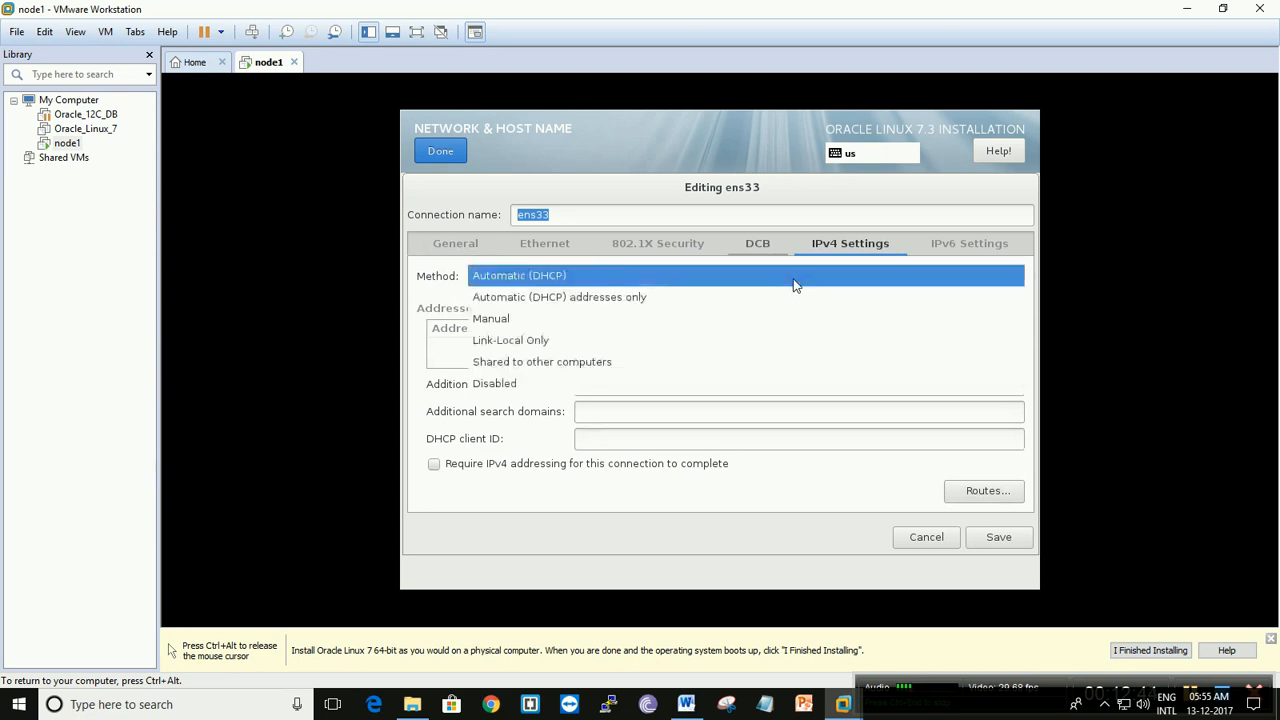
{"action": "left_click", "coordinate": [621, 318]}
{"action": "left_click", "coordinate": [967, 338]}
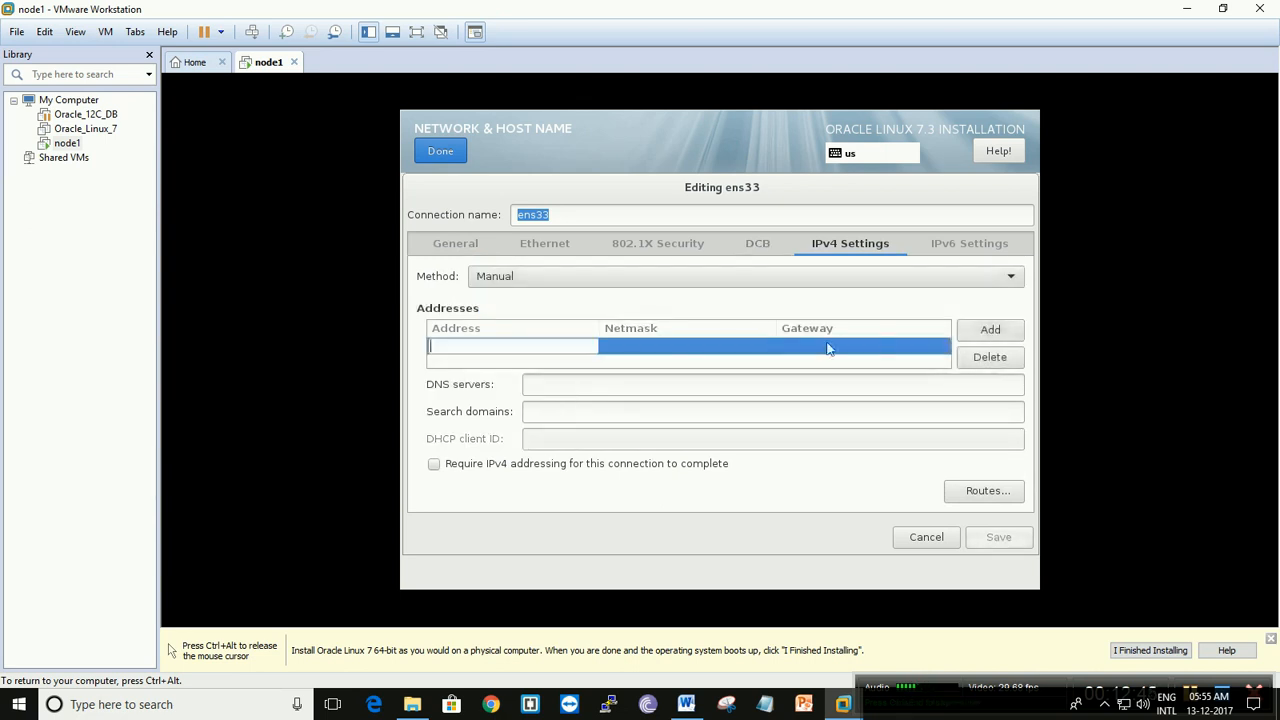
{"action": "type", "text": "192.1"}
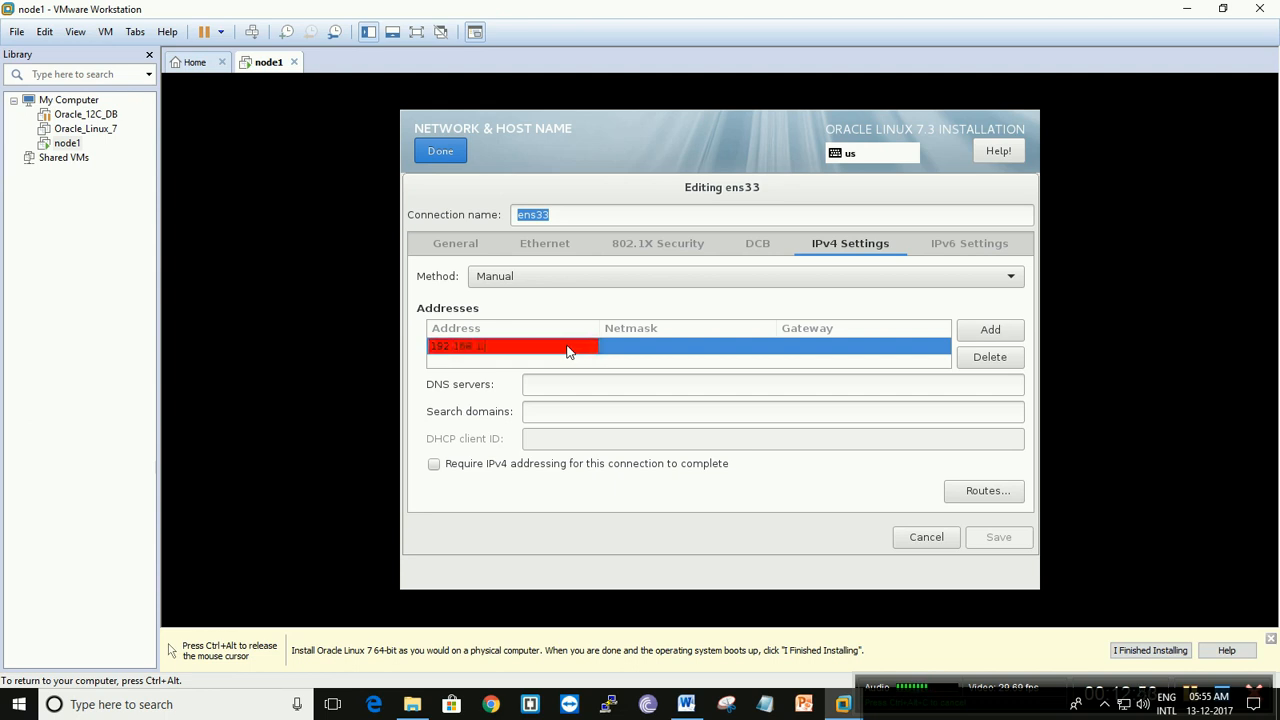
{"action": "type", "text": "68.1.160"}
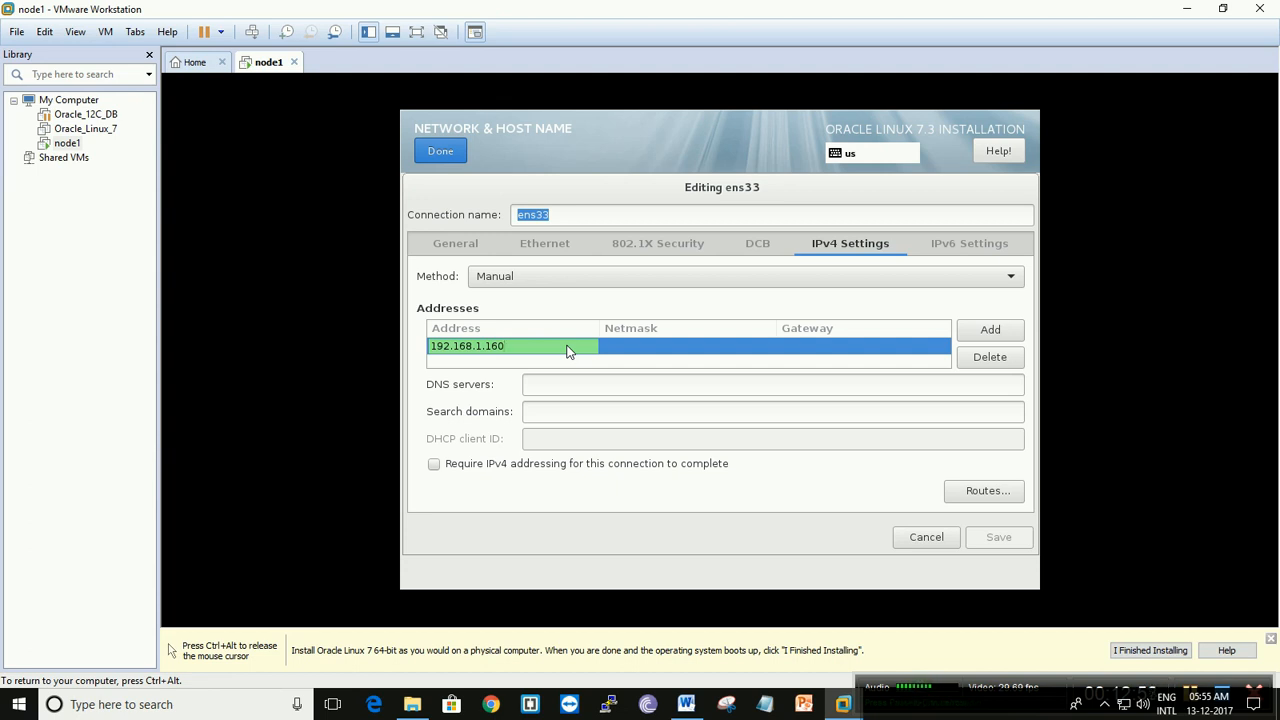
{"action": "key", "text": "Tab"}
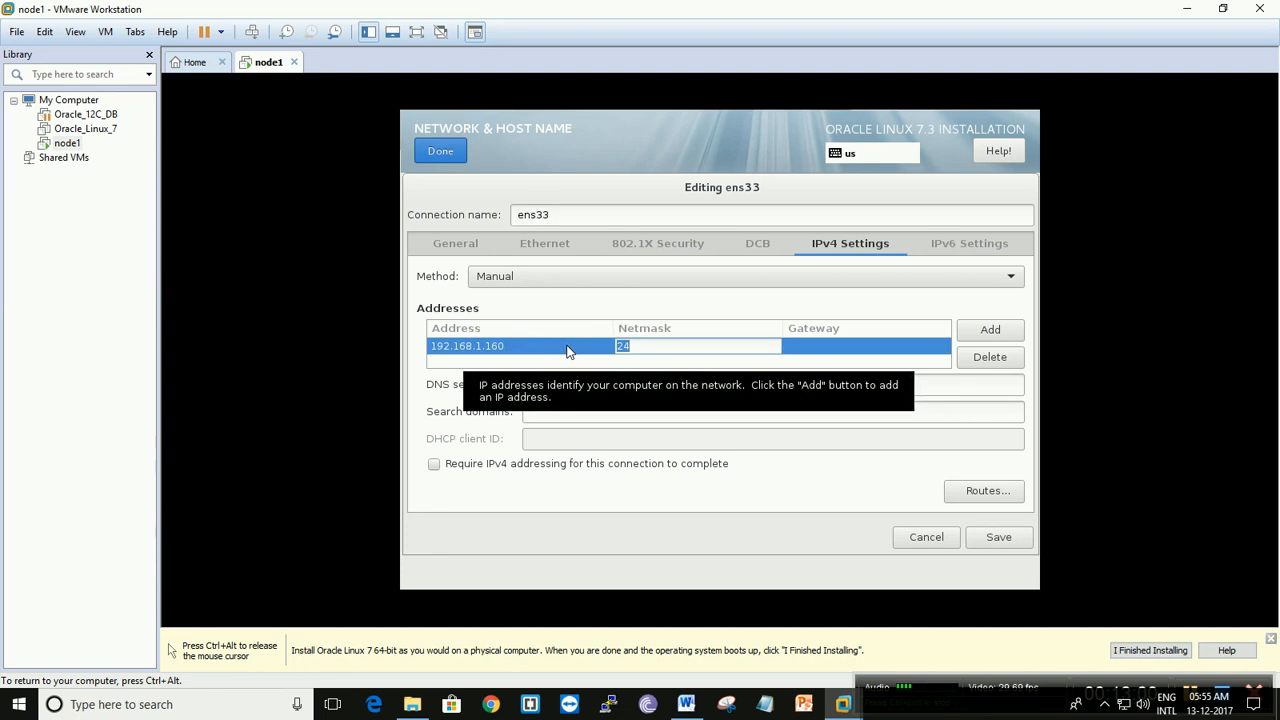
{"action": "key", "text": "Tab"}
{"action": "type", "text": "192.168.1.1"}
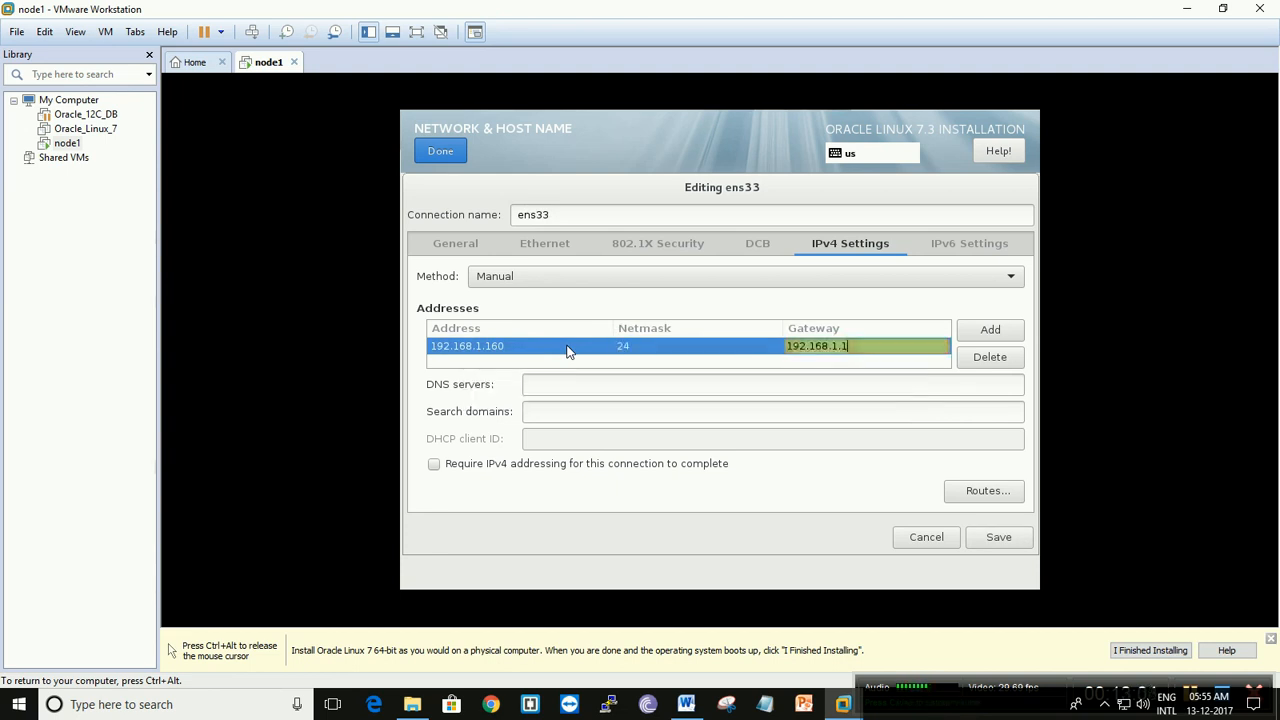
{"action": "key", "text": "Tab"}
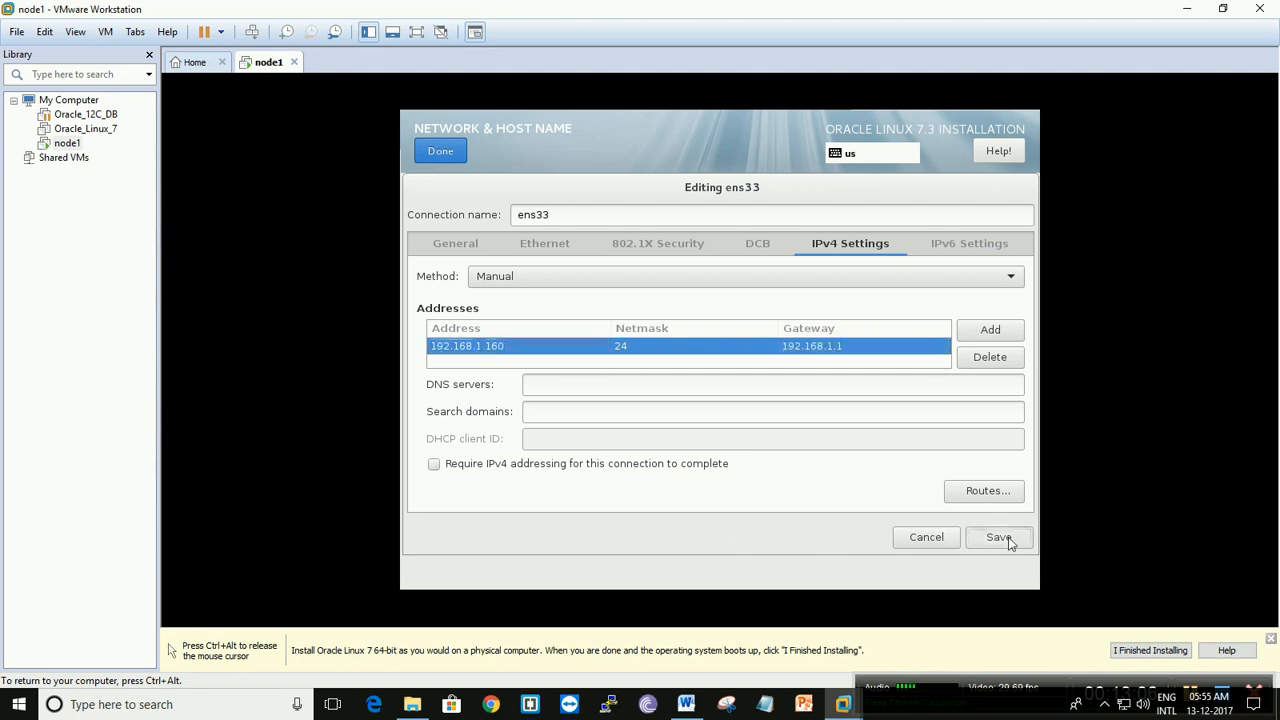
{"action": "left_click", "coordinate": [1002, 545]}
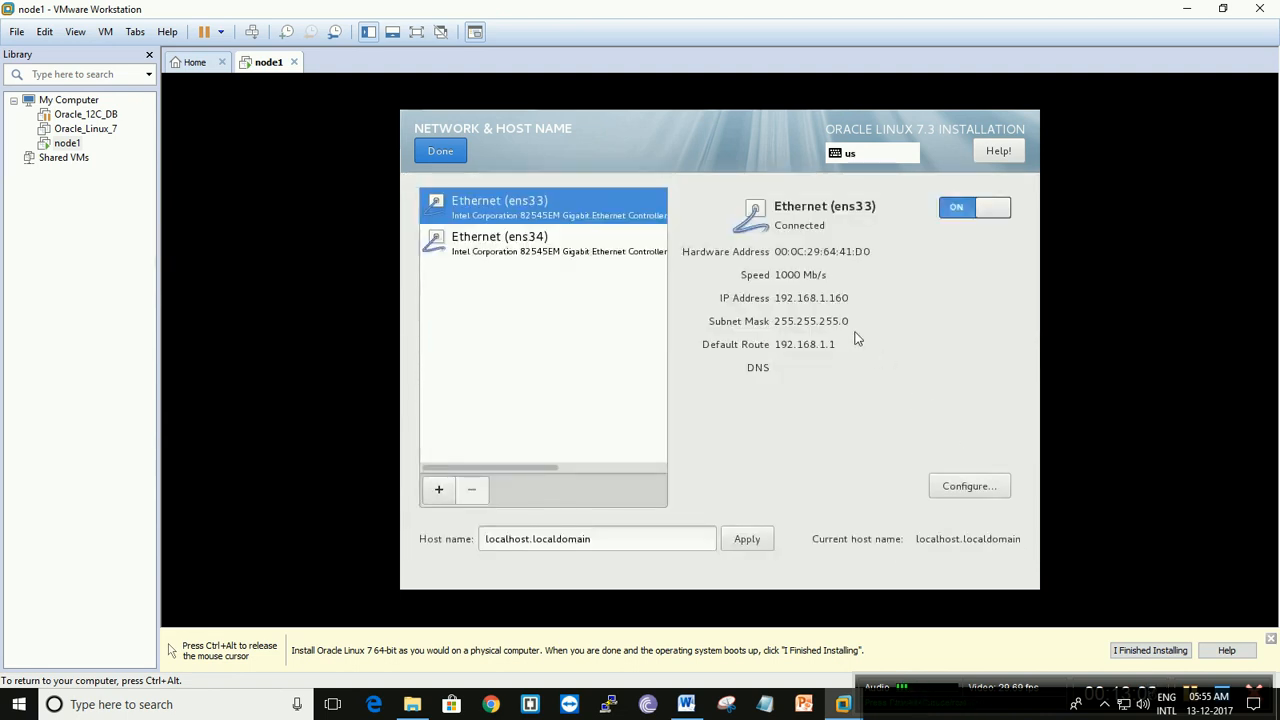
- Set the ens34 Ethernet connection to connect automatically when it is available
{"action": "left_click", "coordinate": [563, 245]}
{"action": "left_click", "coordinate": [966, 486]}
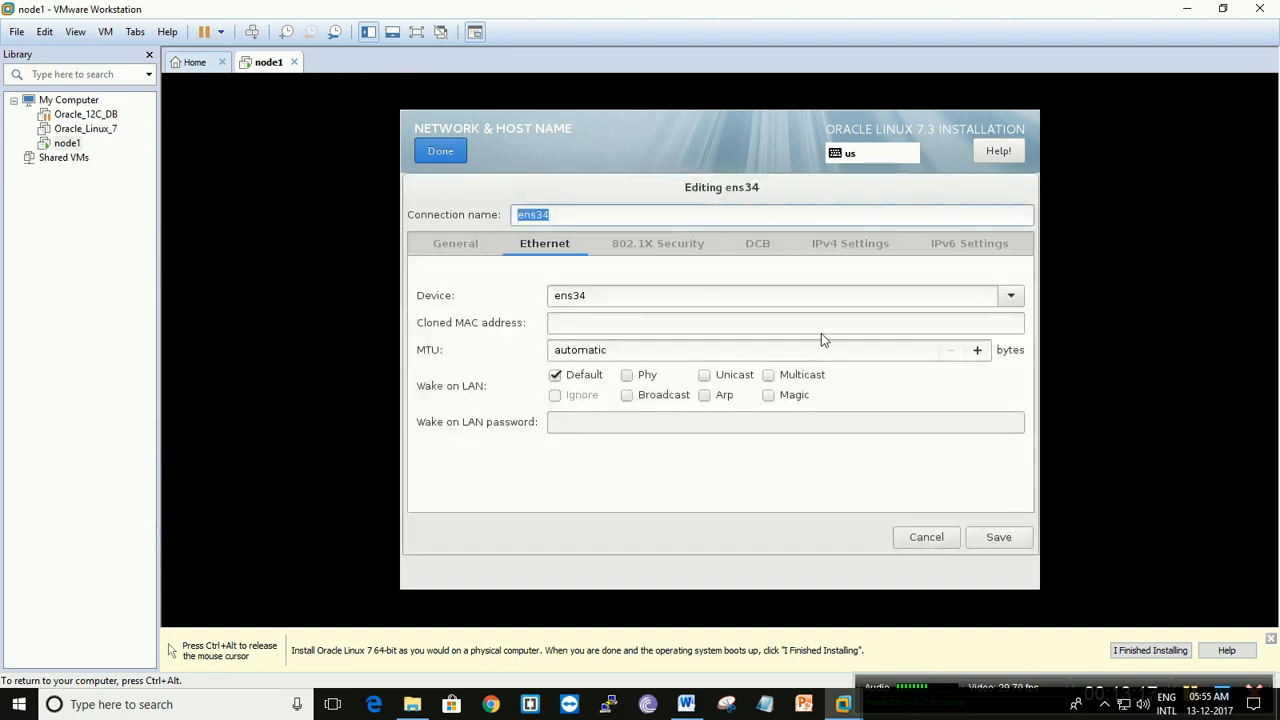
{"action": "left_click", "coordinate": [458, 241]}
{"action": "left_click", "coordinate": [462, 278]}
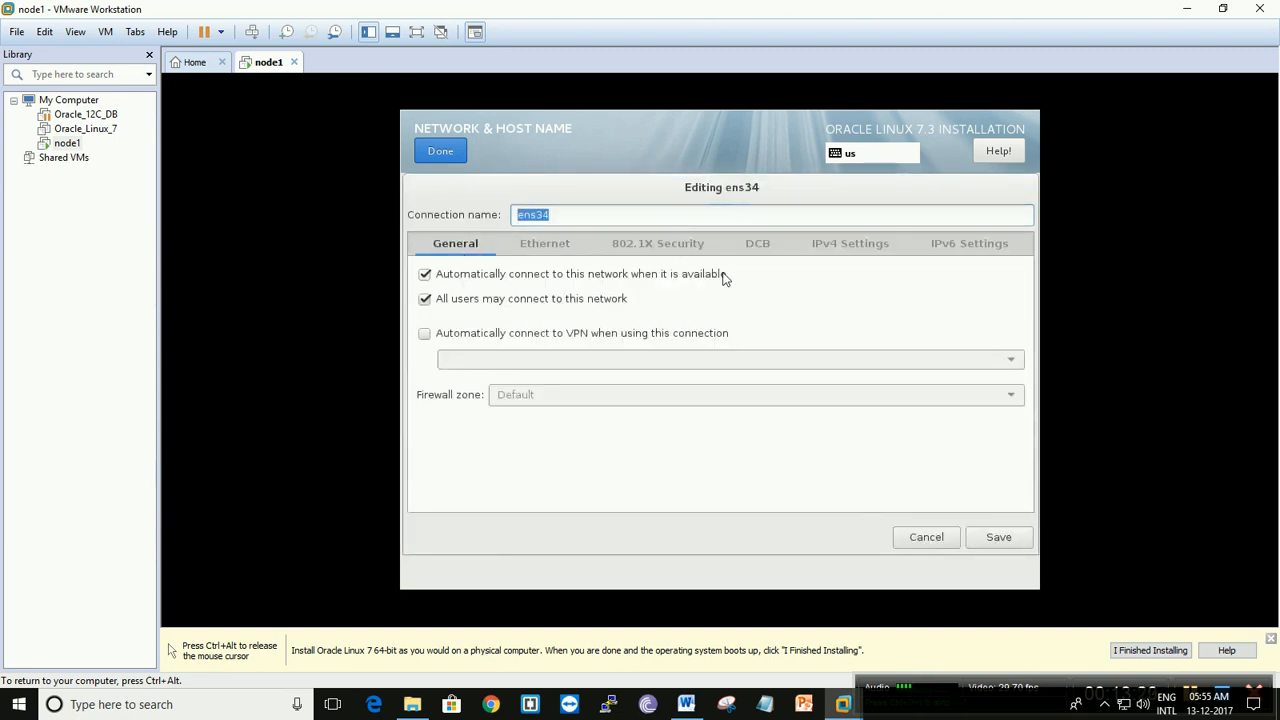
- Give ens34 a manual IPv4 address of 192.168.0.160 with netmask 24 and no gateway, and save the connection
{"action": "left_click", "coordinate": [835, 245]}
{"action": "left_click", "coordinate": [757, 280]}
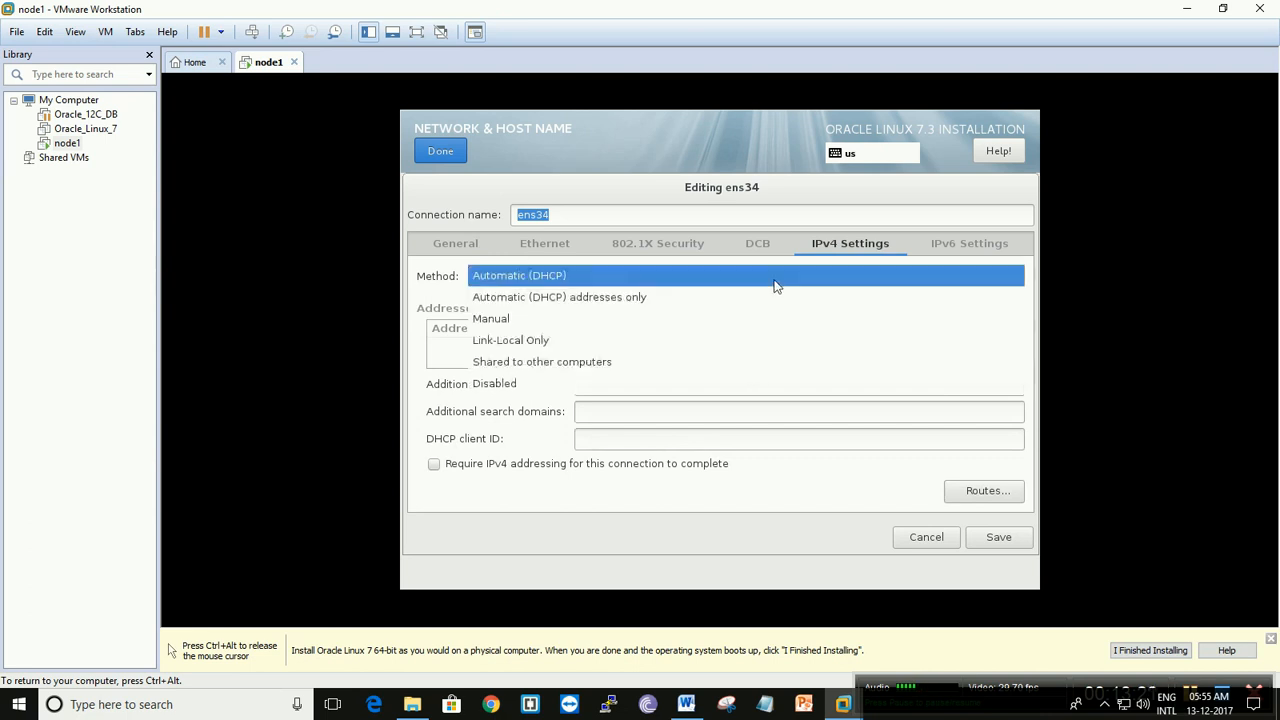
{"action": "left_click", "coordinate": [623, 338]}
{"action": "left_click", "coordinate": [604, 284]}
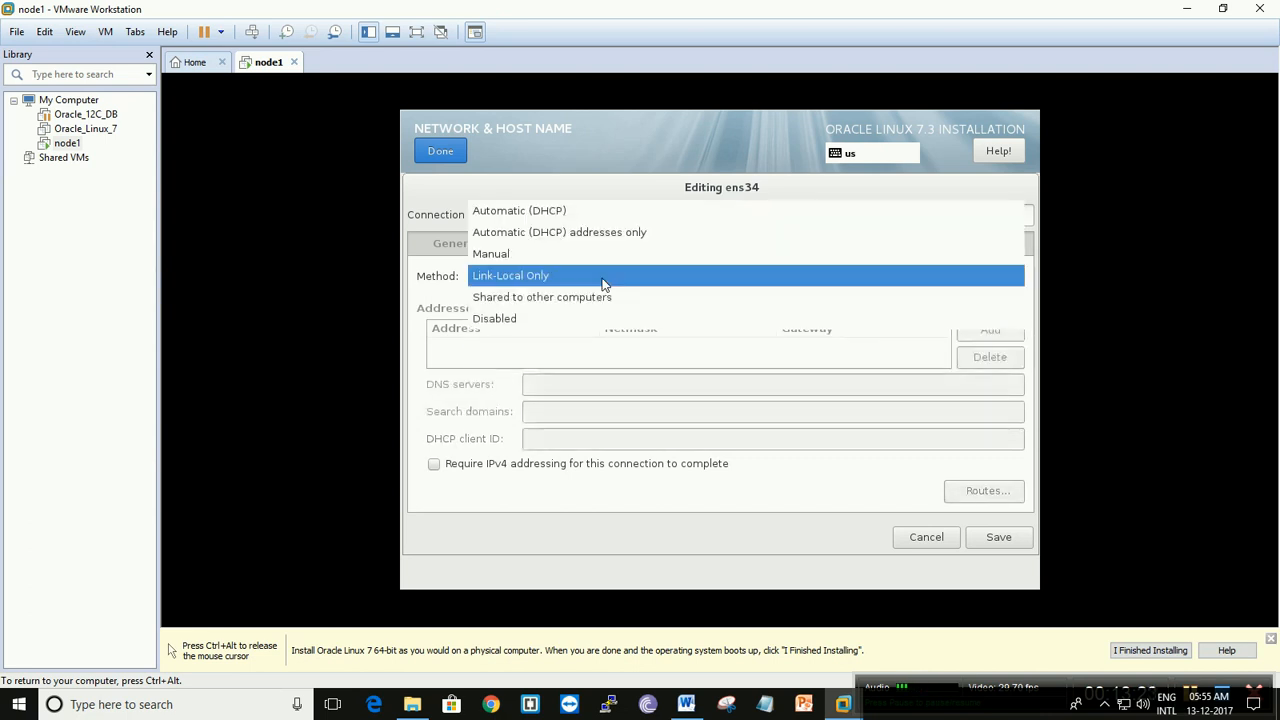
{"action": "left_click", "coordinate": [526, 256]}
{"action": "left_click", "coordinate": [962, 330]}
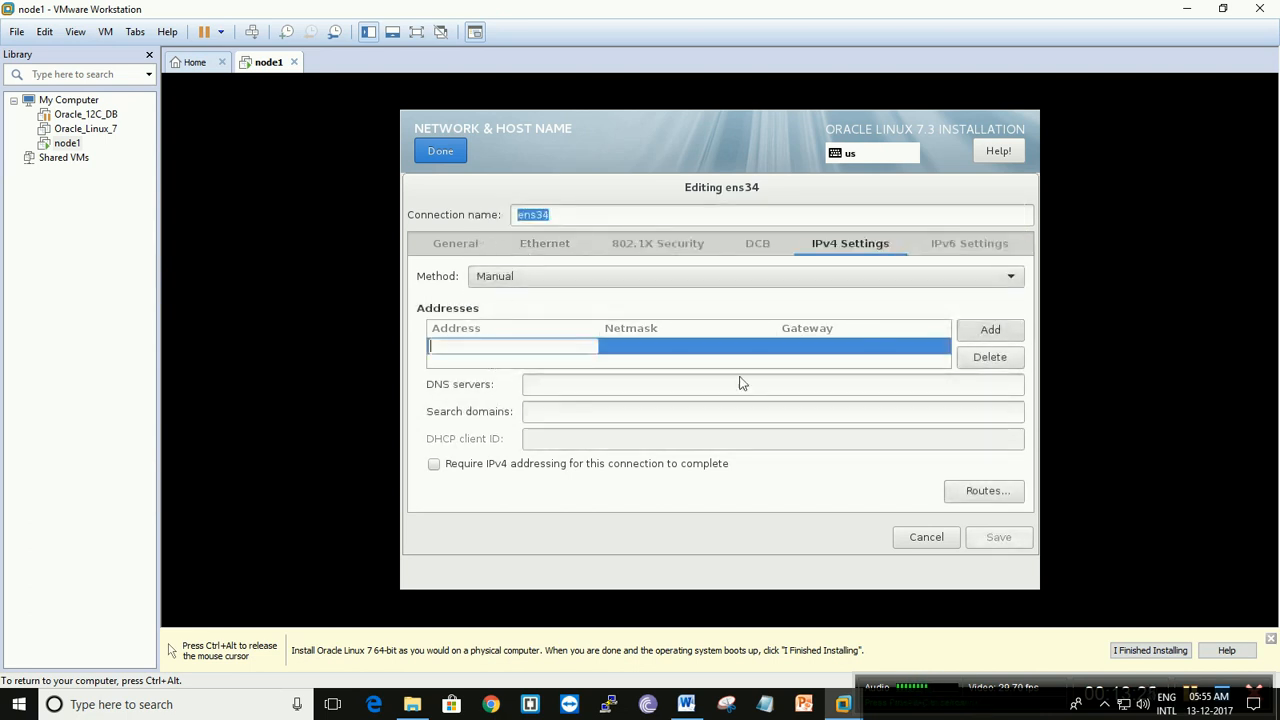
{"action": "type", "text": "192.168"}
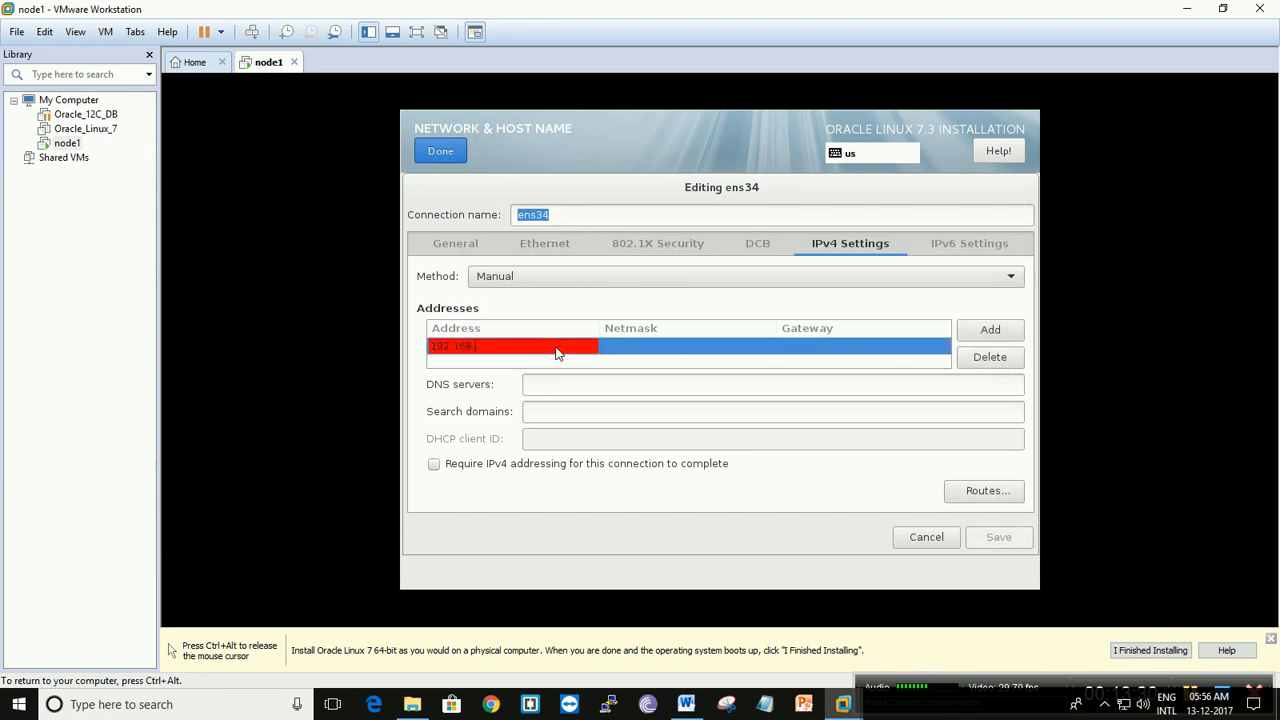
{"action": "type", "text": ".160"}
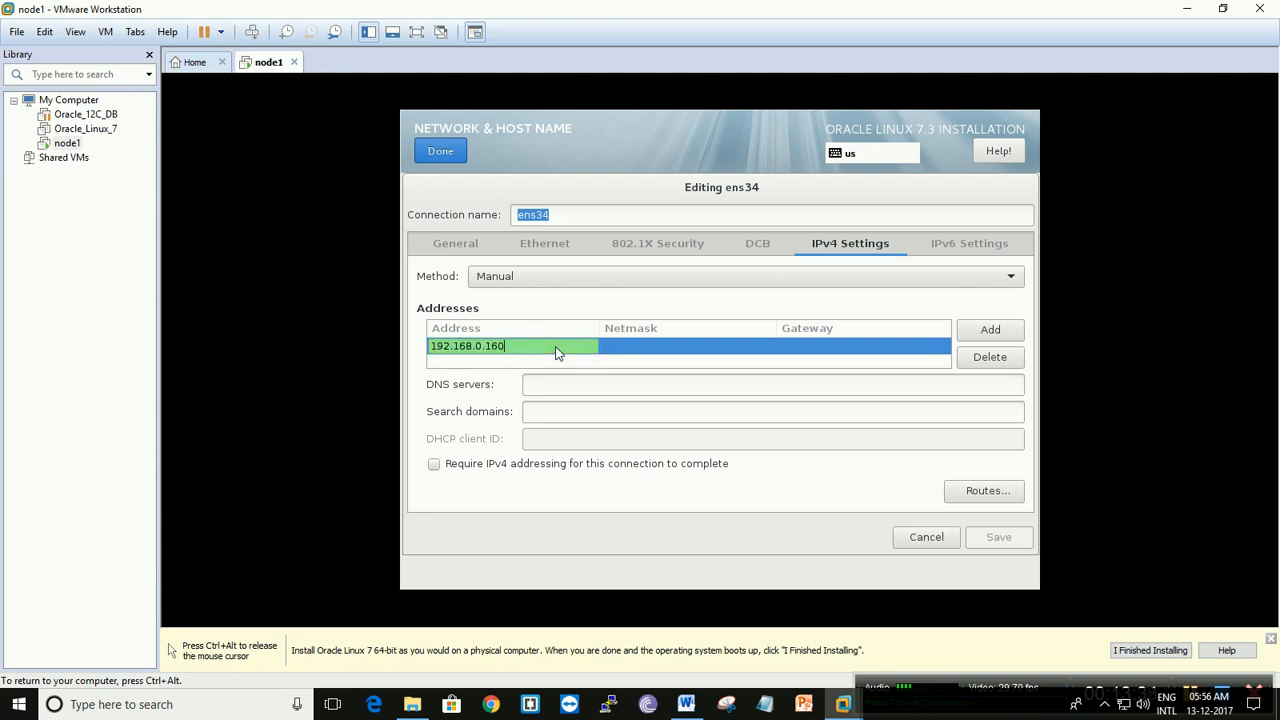
{"action": "key", "text": "Tab"}
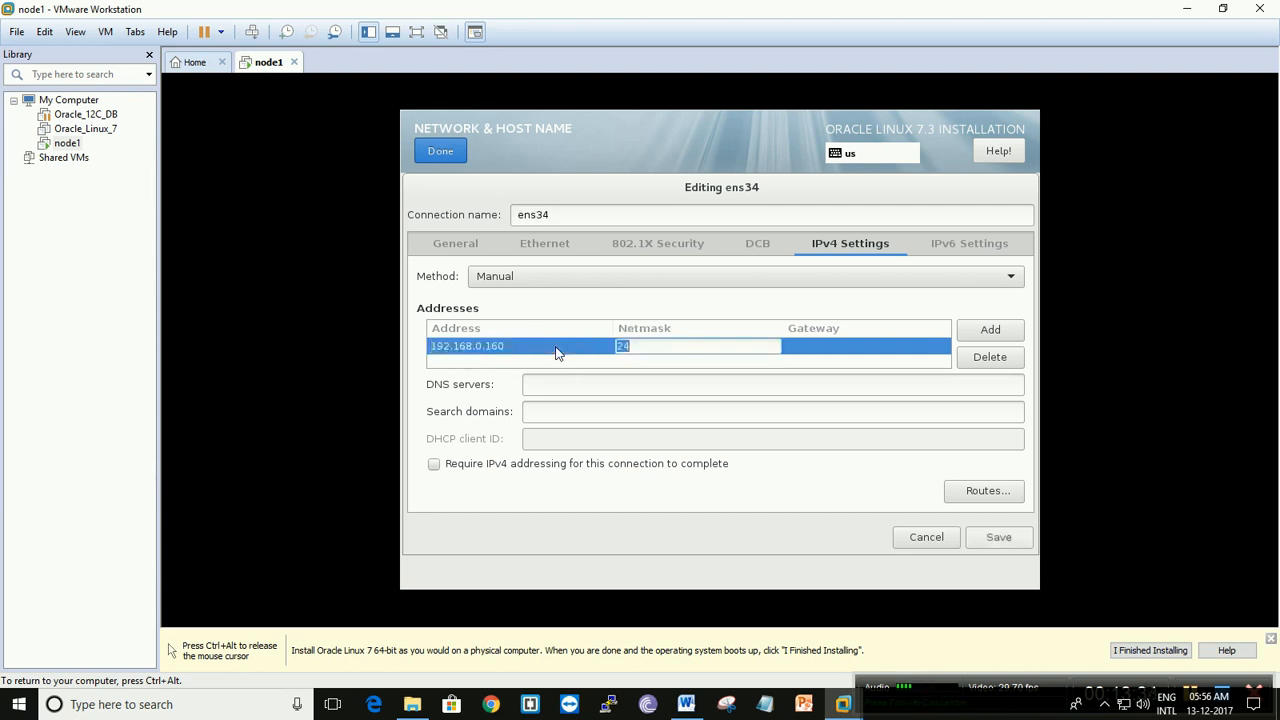
{"action": "type", "text": "24"}
{"action": "key", "text": "Tab"}
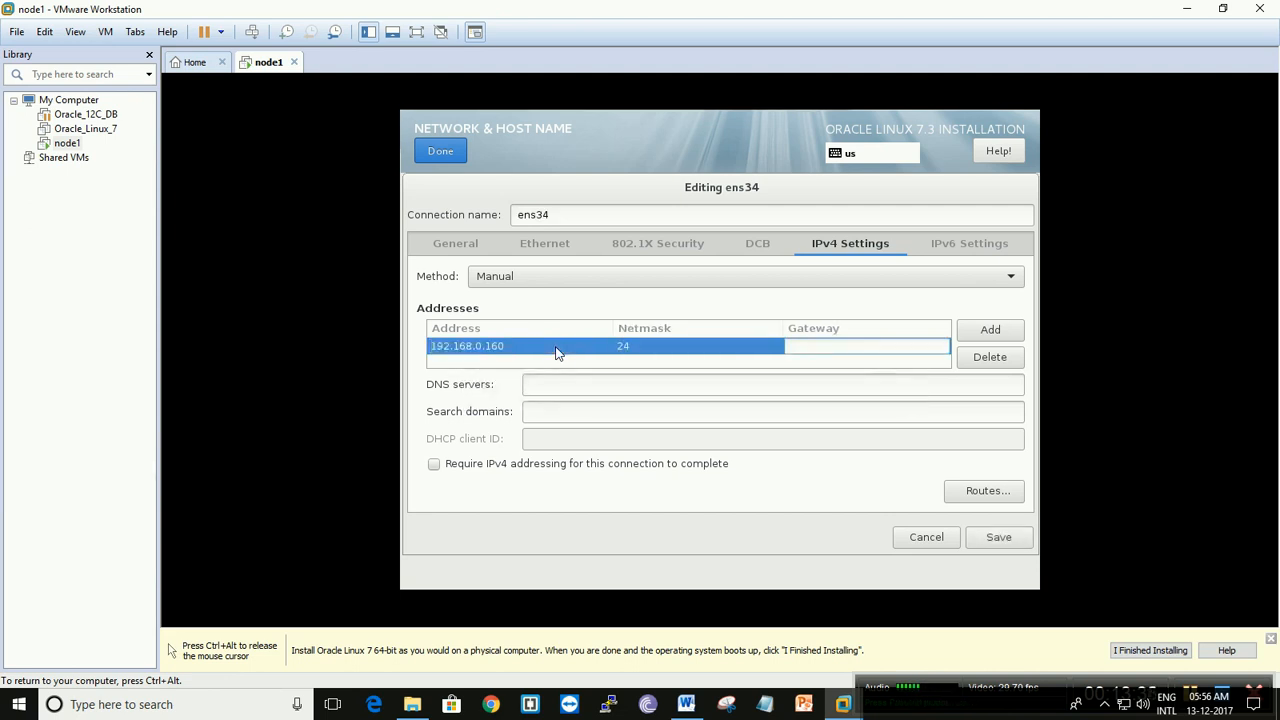
{"action": "left_click", "coordinate": [999, 537]}
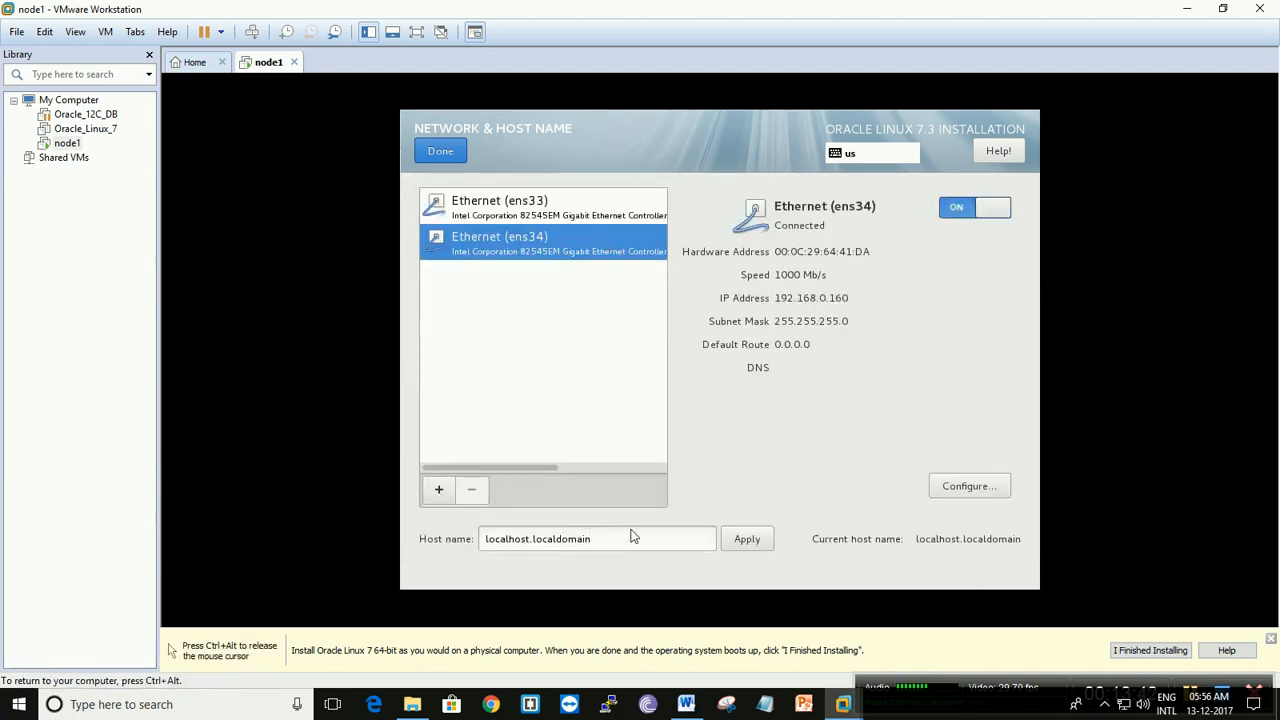
- Set and apply the host name rac1.darkra.com, and finish the network configuration
{"action": "left_click_drag", "start_coordinate": [603, 545], "coordinate": [450, 537]}
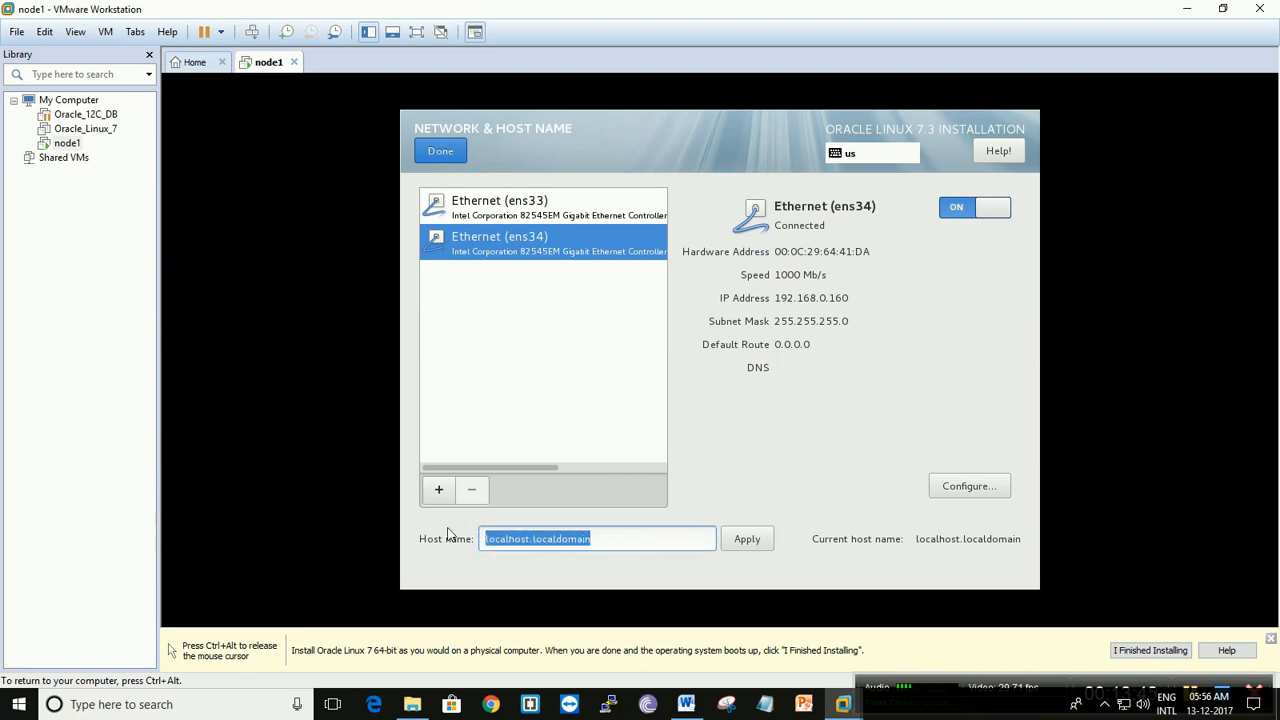
{"action": "key", "text": "BackSpace"}
{"action": "type", "text": "rac1."}
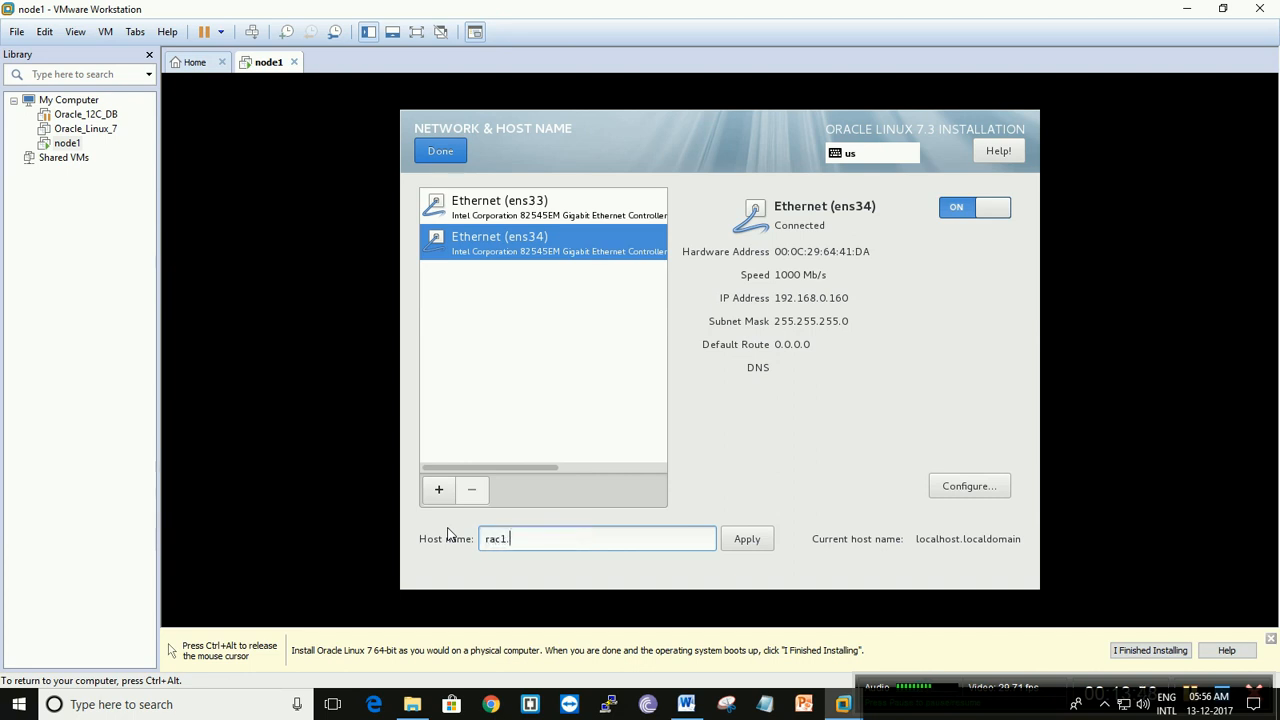
{"action": "type", "text": "darkra.com"}
{"action": "left_click", "coordinate": [748, 543]}
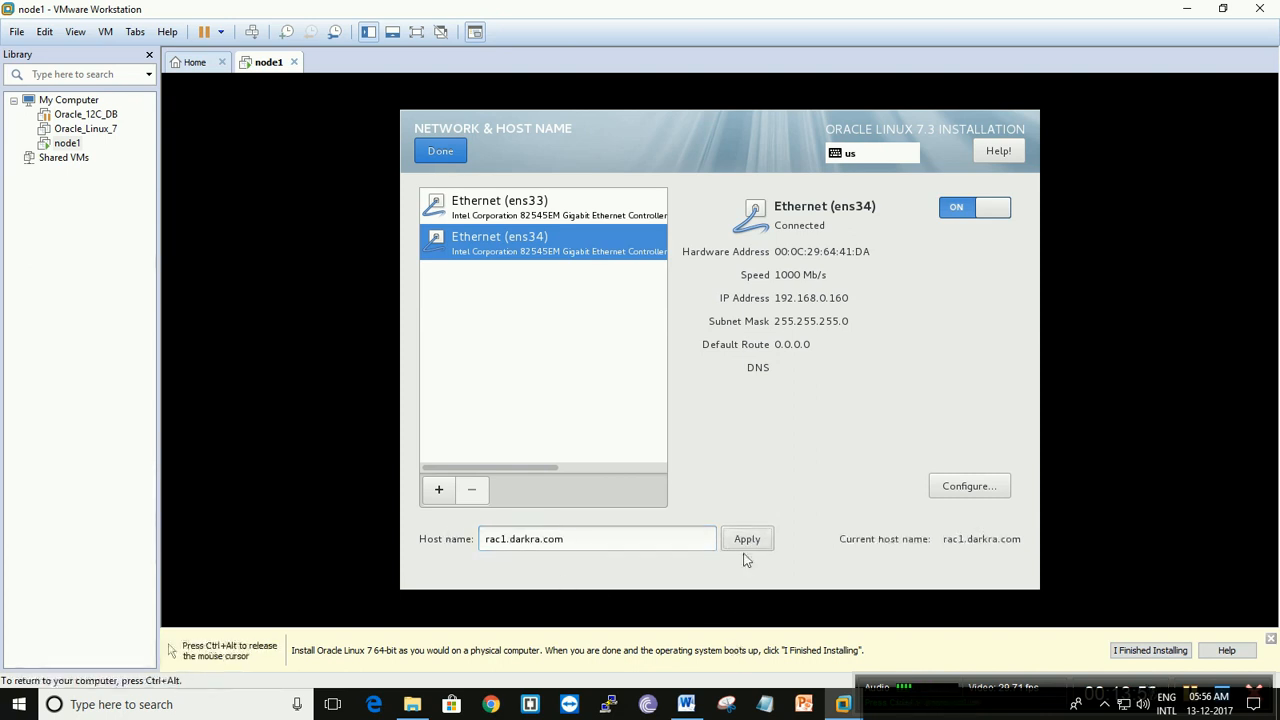
{"action": "left_click", "coordinate": [444, 154]}
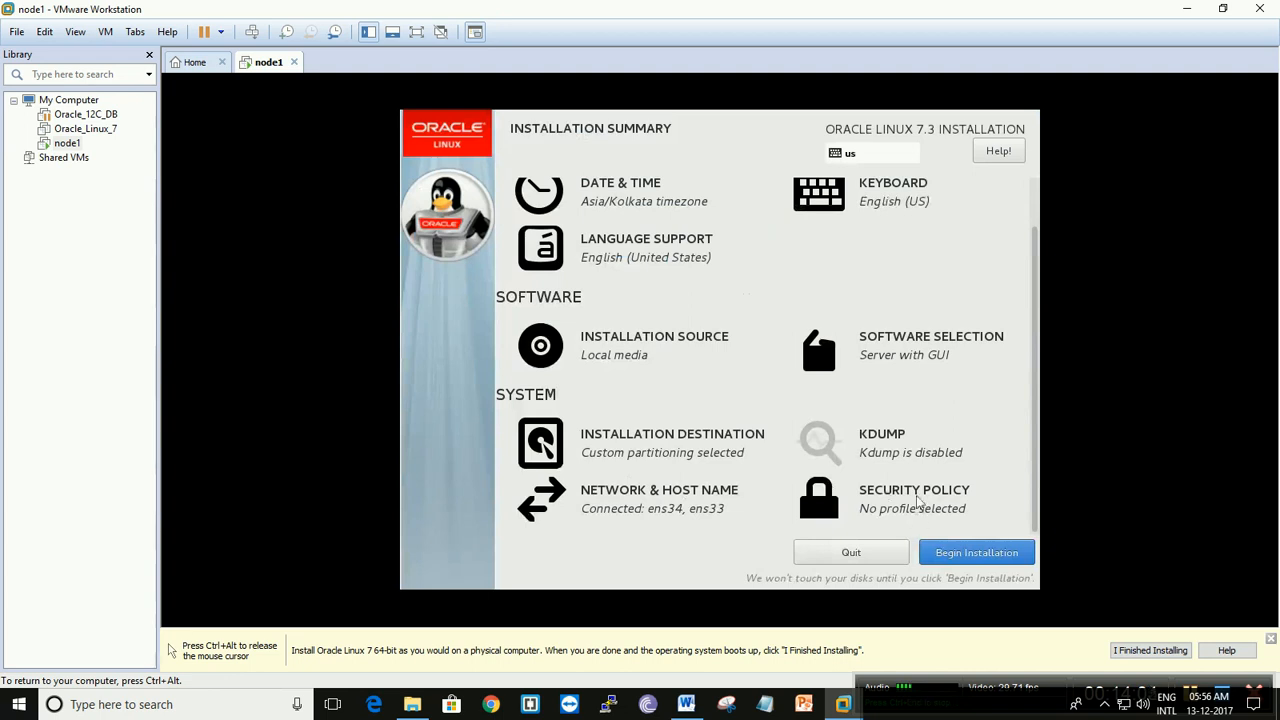
- Turn off the security policy and begin the Oracle Linux 7.3 installation
{"action": "left_click", "coordinate": [919, 514]}
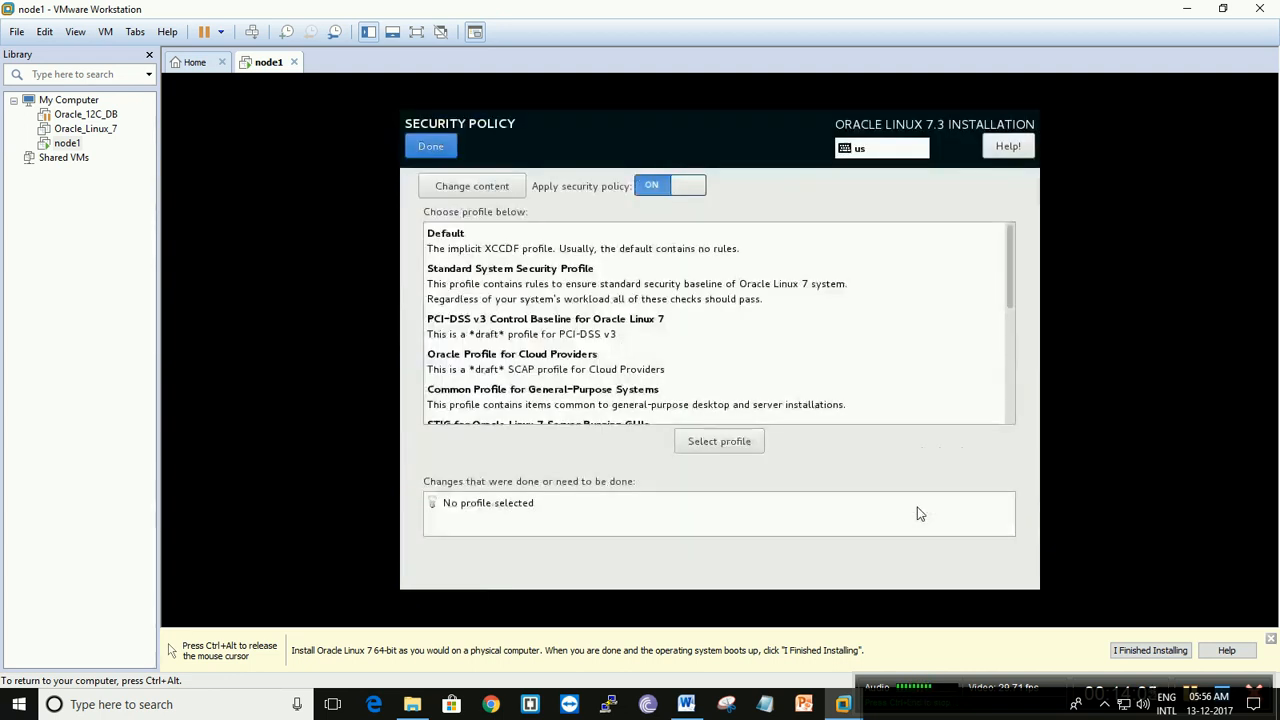
{"action": "left_click", "coordinate": [651, 190]}
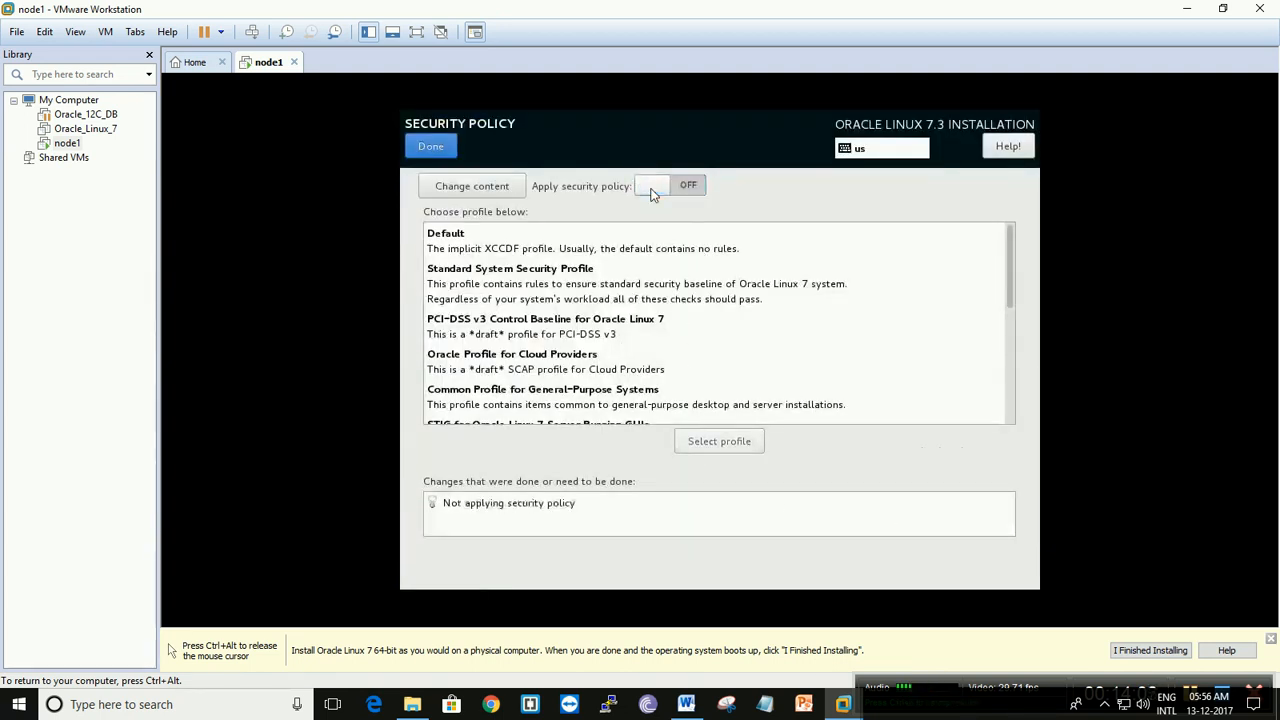
{"action": "left_click", "coordinate": [425, 150]}
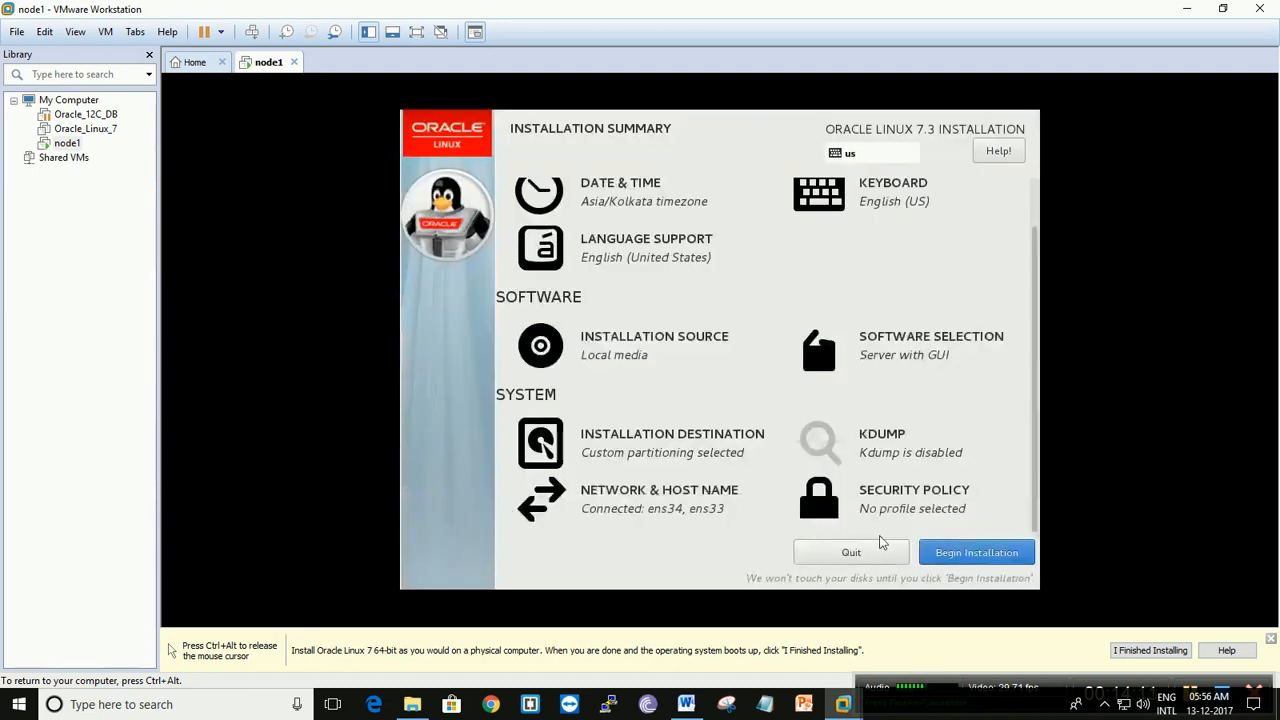
{"action": "left_click", "coordinate": [999, 563]}
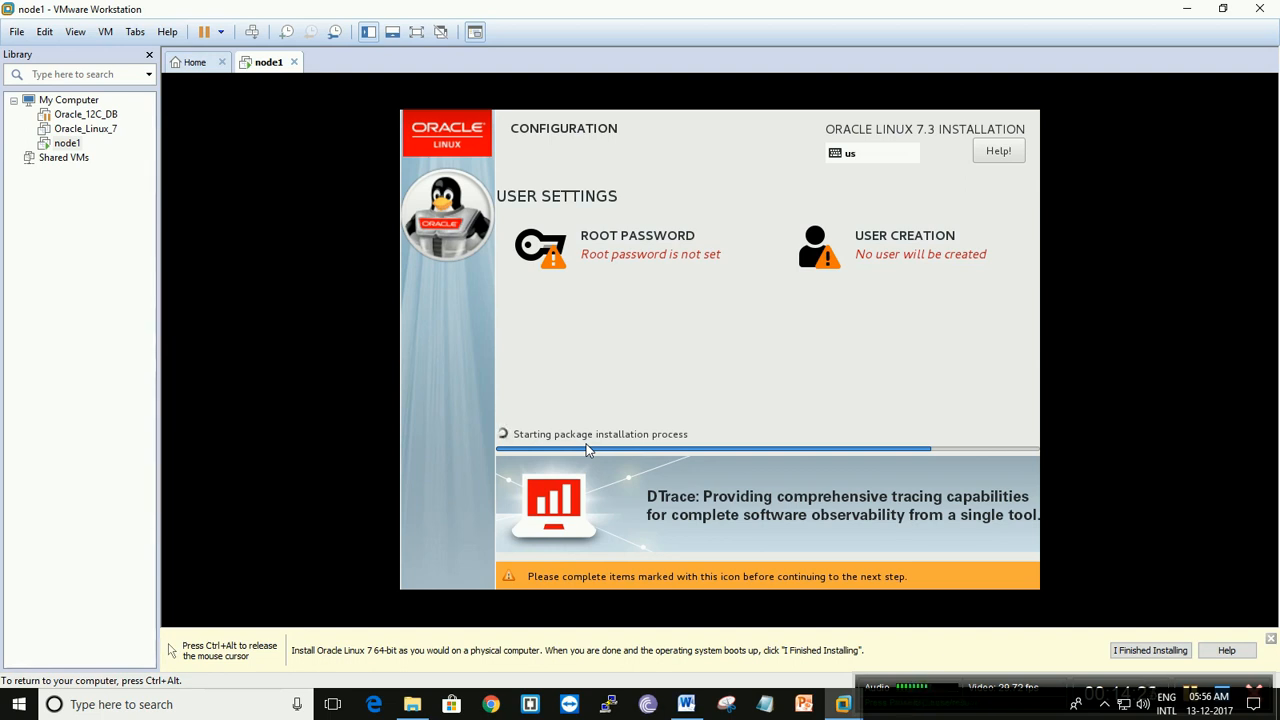
- Set and confirm the root password, accepting it despite its weak rating
{"action": "left_click", "coordinate": [633, 261]}
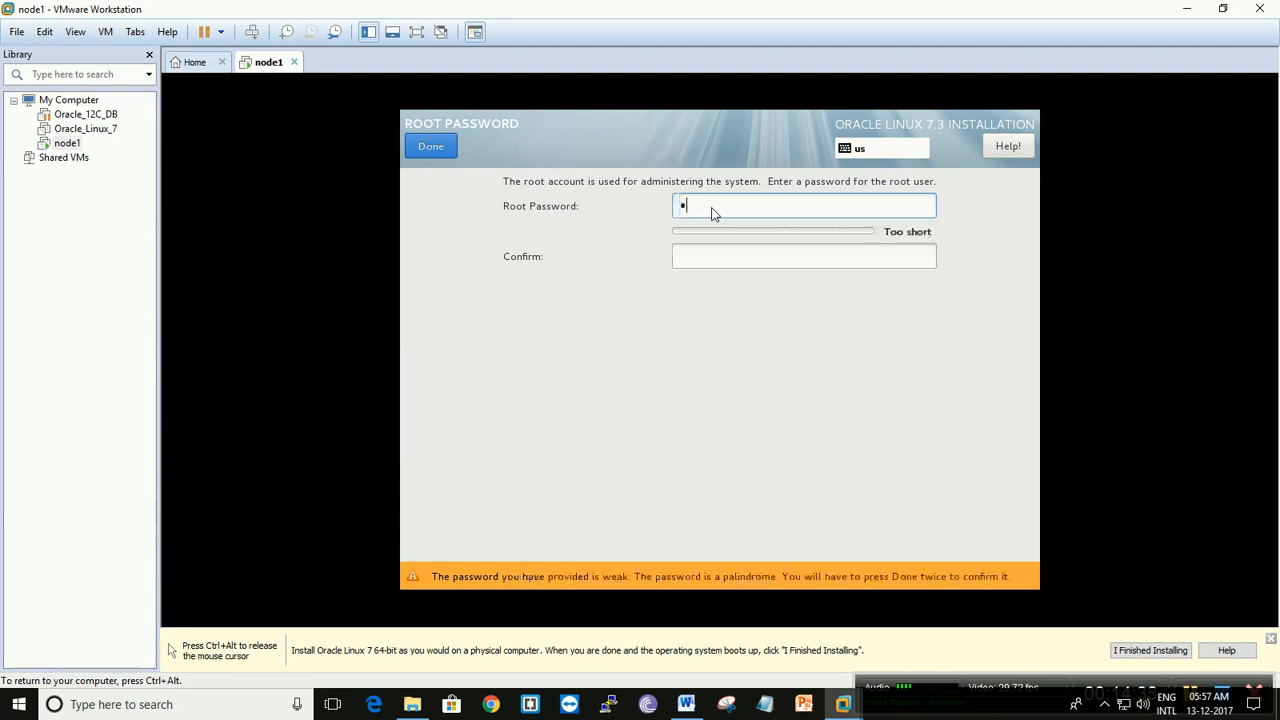
{"action": "type", "text": "root1234"}
{"action": "key", "text": "Tab"}
{"action": "type", "text": "root12"}
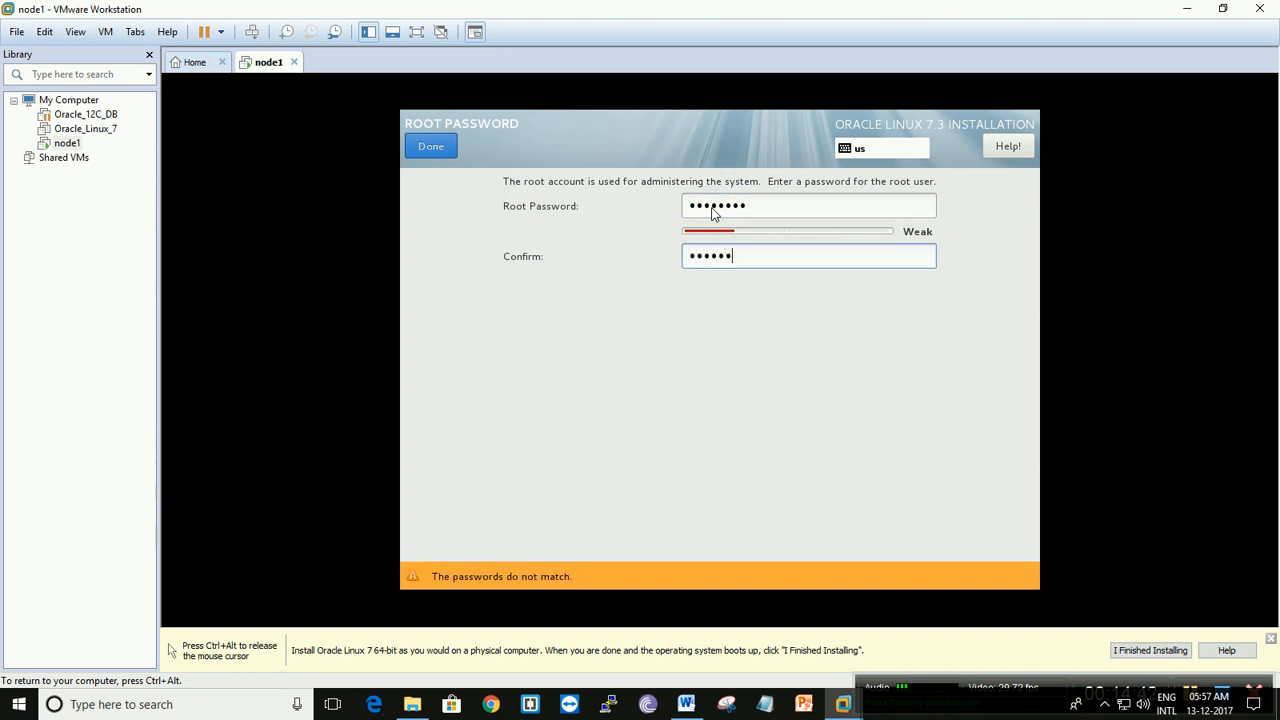
{"action": "type", "text": "34"}
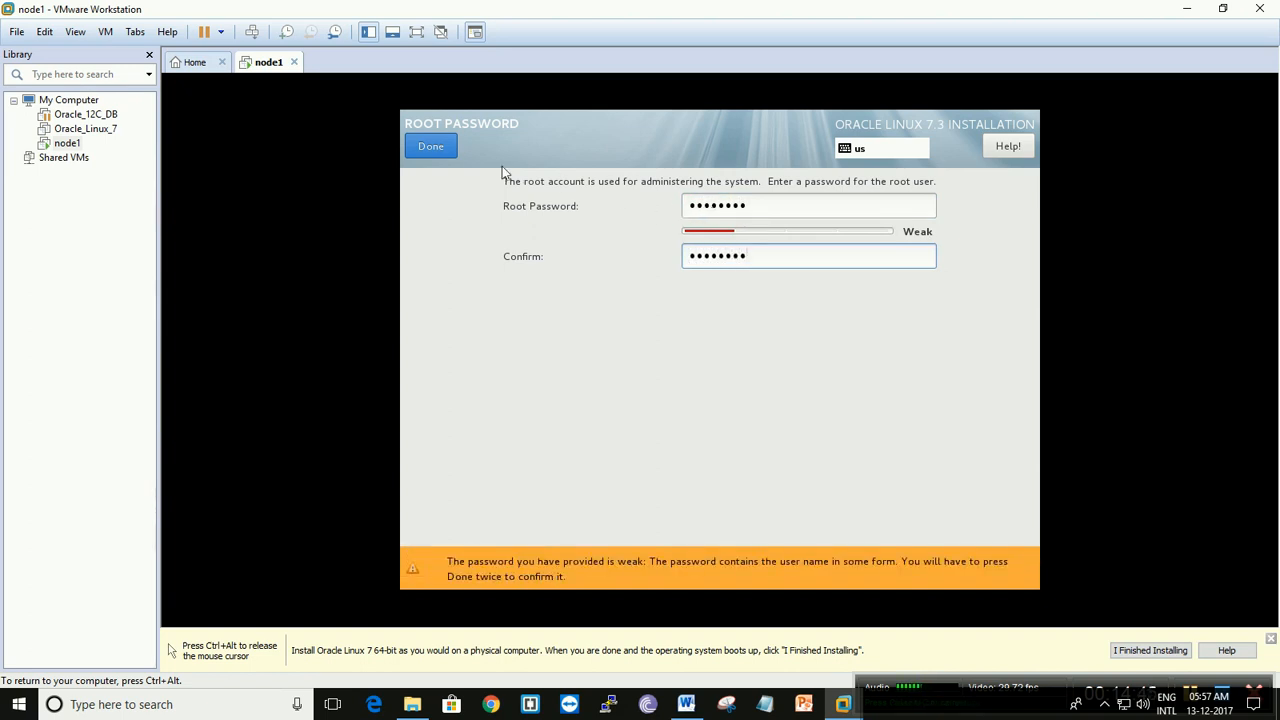
{"action": "left_click", "coordinate": [431, 147]}
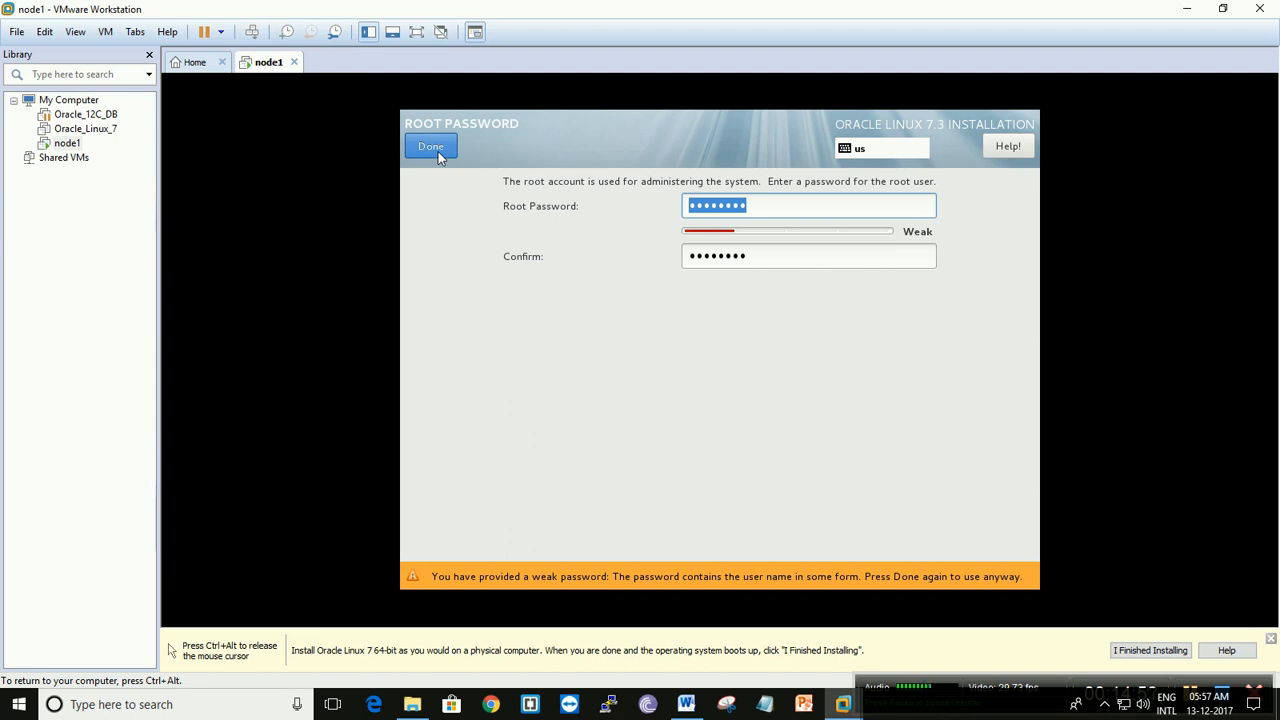
{"action": "left_click", "coordinate": [438, 151]}
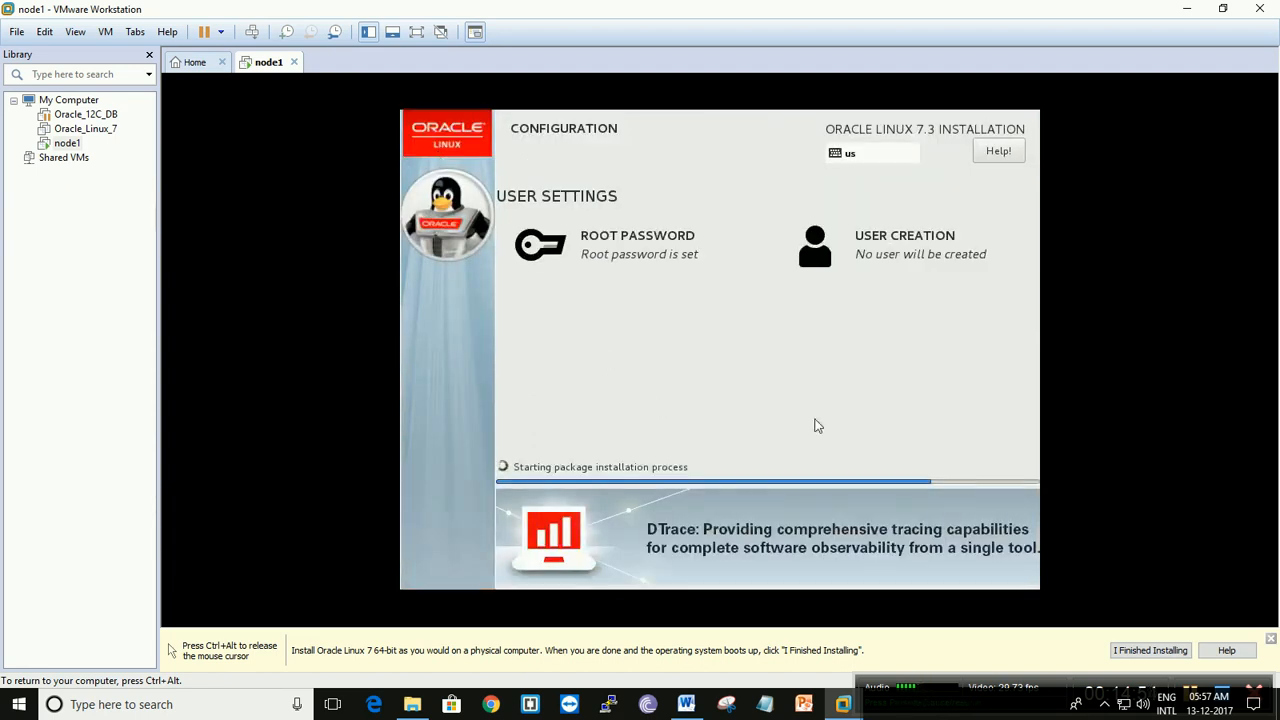
{"action": "key", "text": "ctrl+alt"}
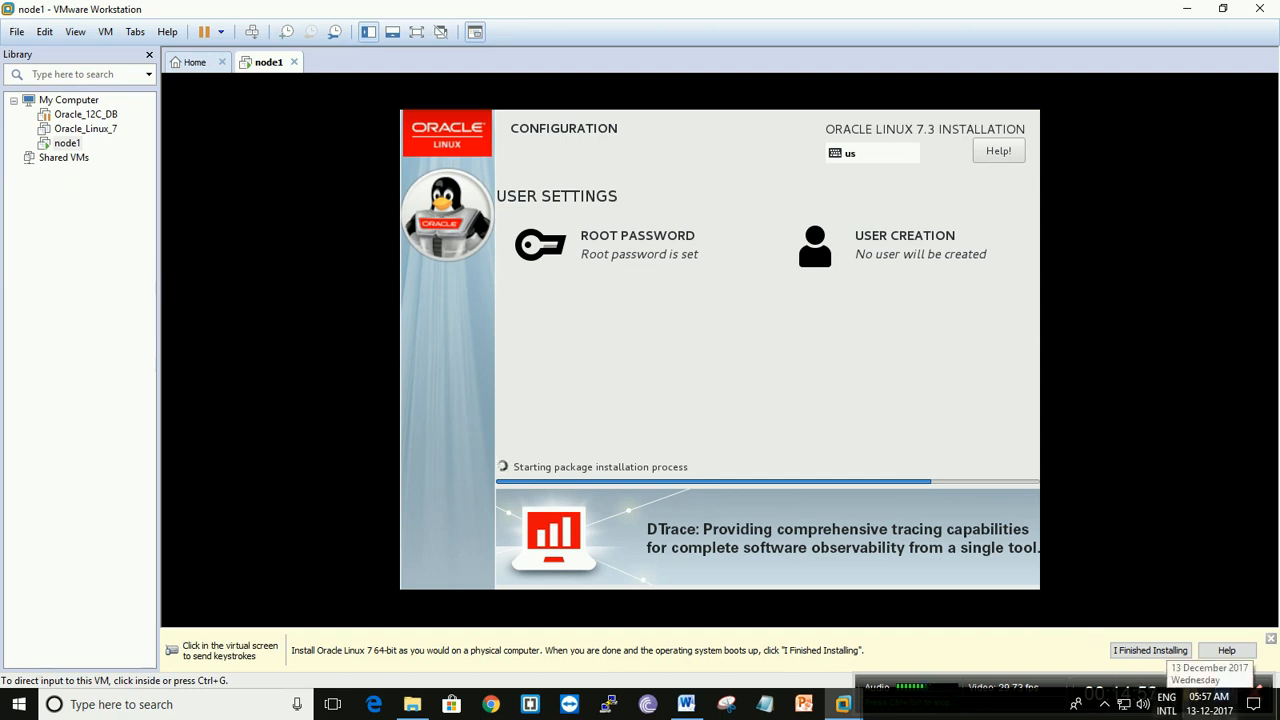
{"action": "left_click", "coordinate": [995, 465]}
{"action": "key", "text": "ctrl+alt"}
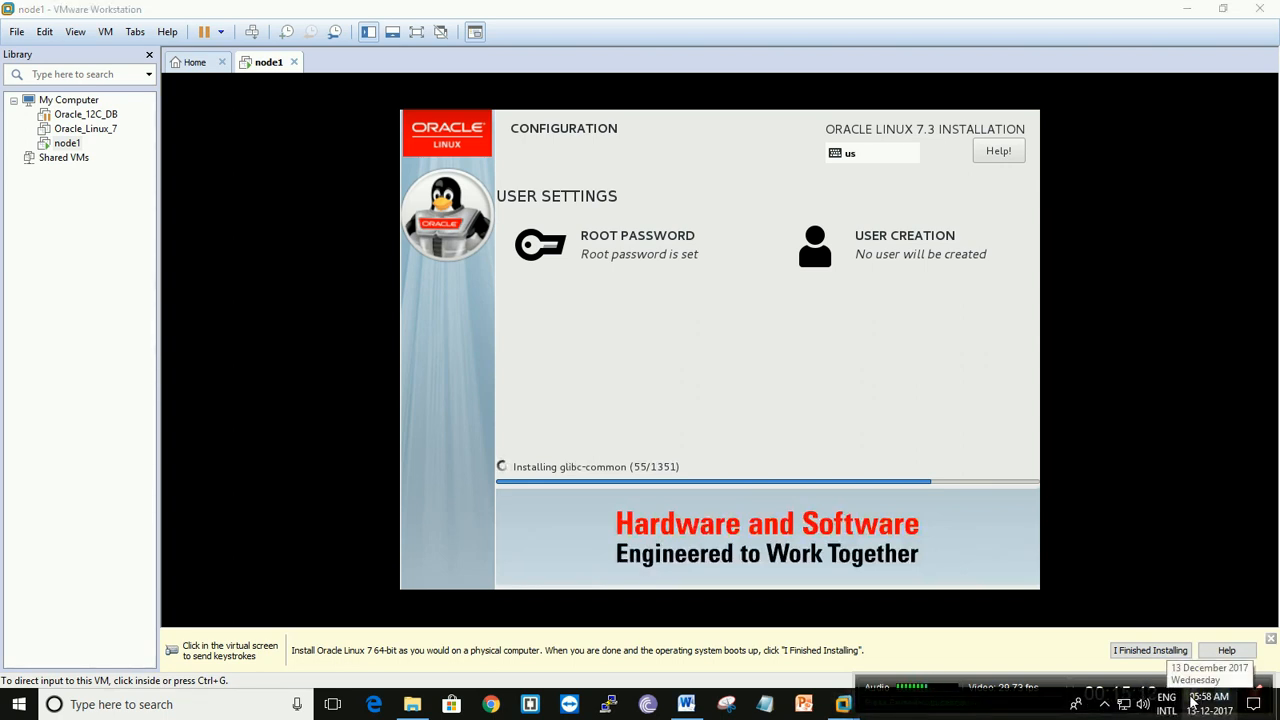
- Switch to the Word document and write the IP address 192.168.1.161 below the list of what the setup teaches
{"action": "left_click", "coordinate": [686, 704]}
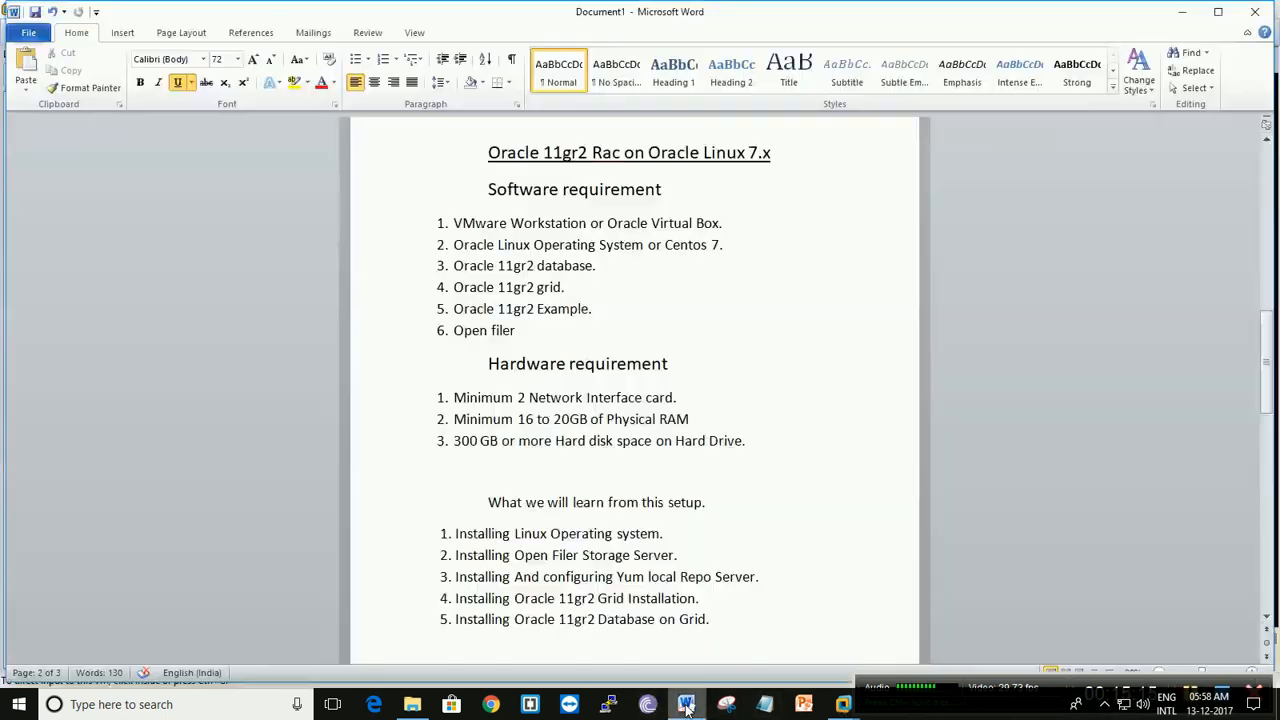
{"action": "scroll", "coordinate": [695, 449], "scroll_direction": "down", "scroll_amount": 4}
{"action": "left_click", "coordinate": [514, 457]}
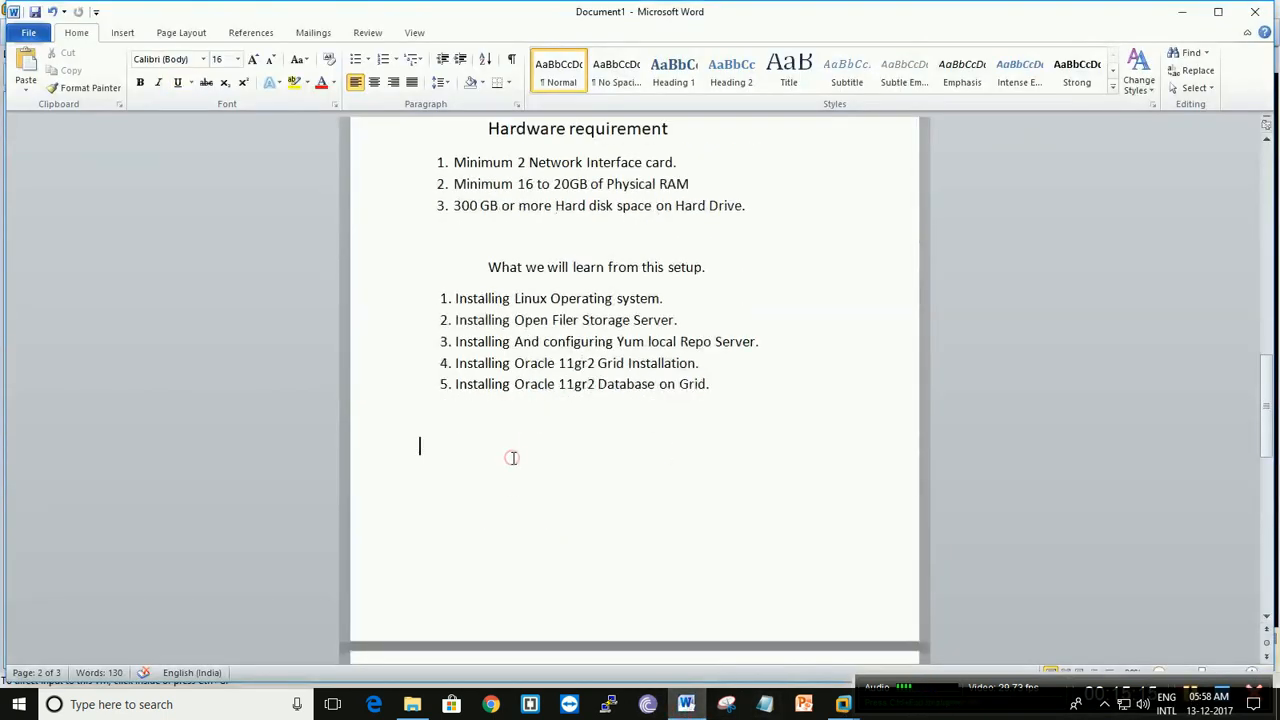
{"action": "type", "text": "192.168.1."}
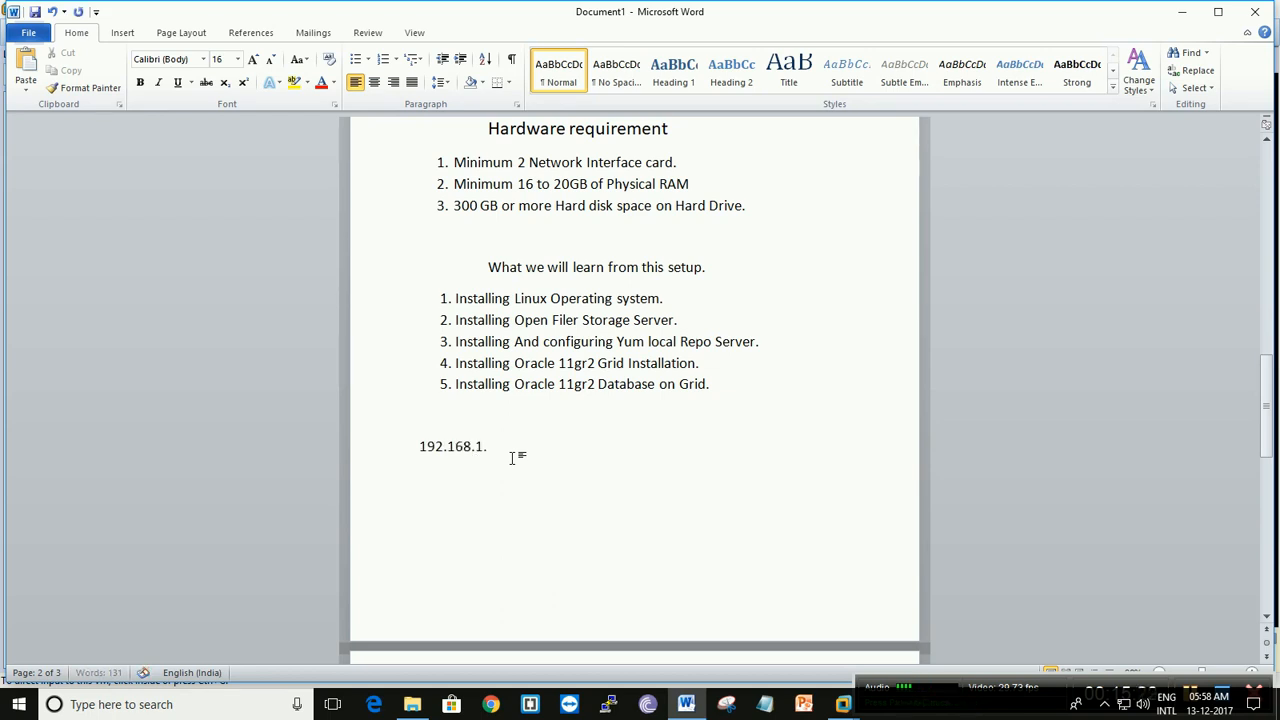
{"action": "type", "text": "161.155"}
{"action": "key", "text": "BackSpace"}
{"action": "key", "text": "BackSpace"}
{"action": "key", "text": "BackSpace"}
{"action": "key", "text": "BackSpace"}
- Add the netmask 255.255.255.0 and the gateway 192.168.1.1 on separate lines below the IP address
{"action": "key", "text": "Return"}
{"action": "type", "text": "255.255.255.0 192"}
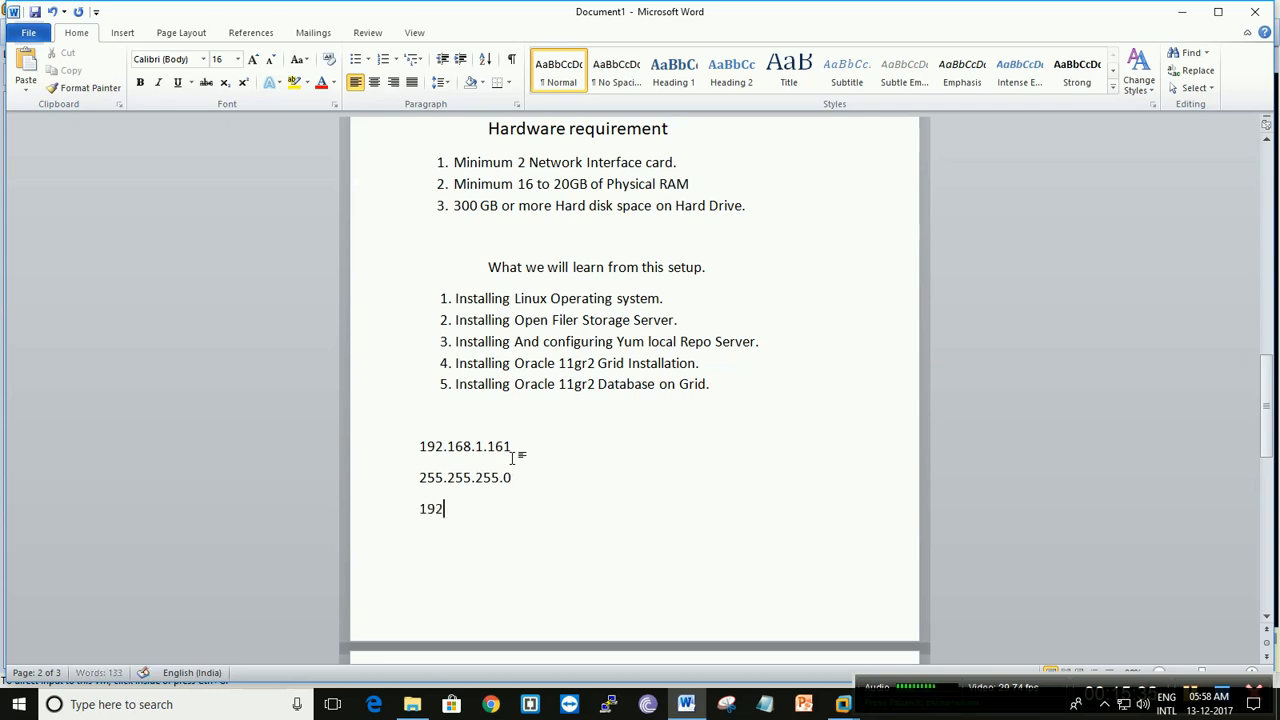
{"action": "type", "text": ".168.1.1"}
- Write a second column beside the first address and netmask with 192.168.0.161 and 255.255.255.0
{"action": "left_click", "coordinate": [543, 447]}
{"action": "key", "text": "Tab"}
{"action": "key", "text": "Tab"}
{"action": "type", "text": "19"}
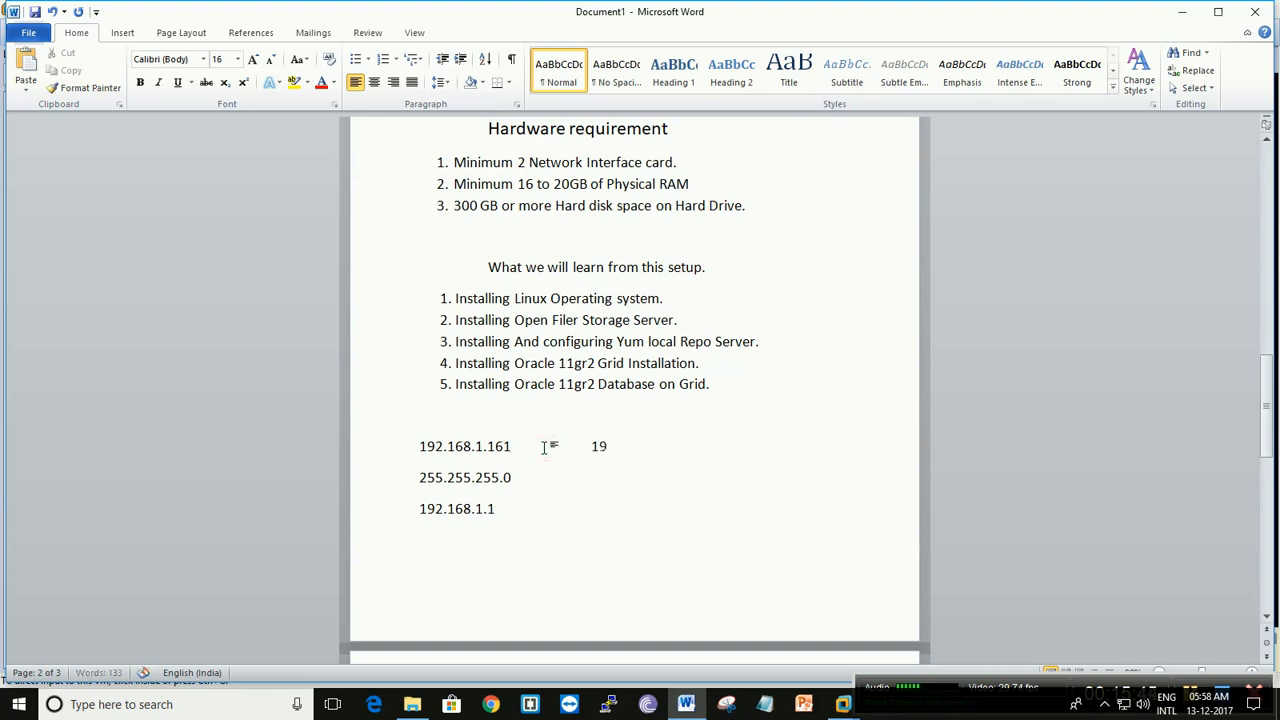
{"action": "type", "text": "2.168.0.161"}
{"action": "key", "text": "Down"}
{"action": "key", "text": "Tab"}
{"action": "key", "text": "Tab"}
{"action": "key", "text": "Tab"}
{"action": "type", "text": "255.255.255.0"}
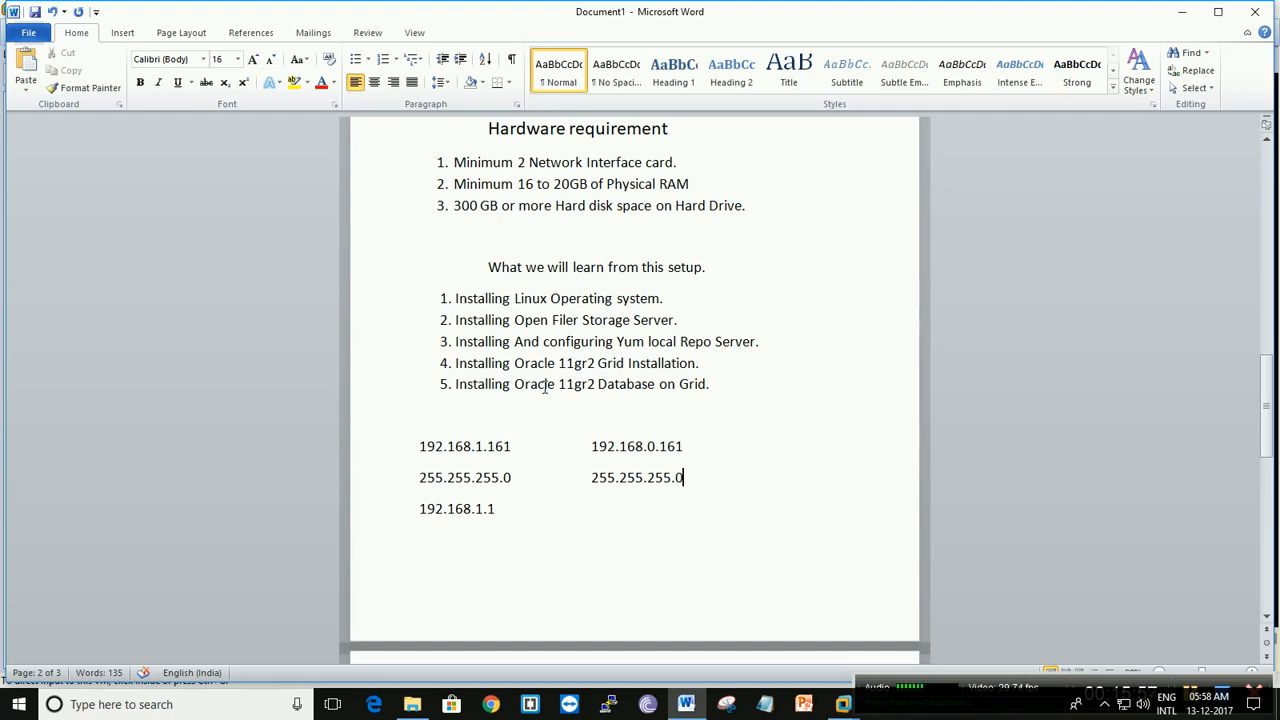
- Write the host name Rac2.darkra.com on a new line below the gateway address
{"action": "scroll", "coordinate": [728, 464], "scroll_direction": "down", "scroll_amount": 1}
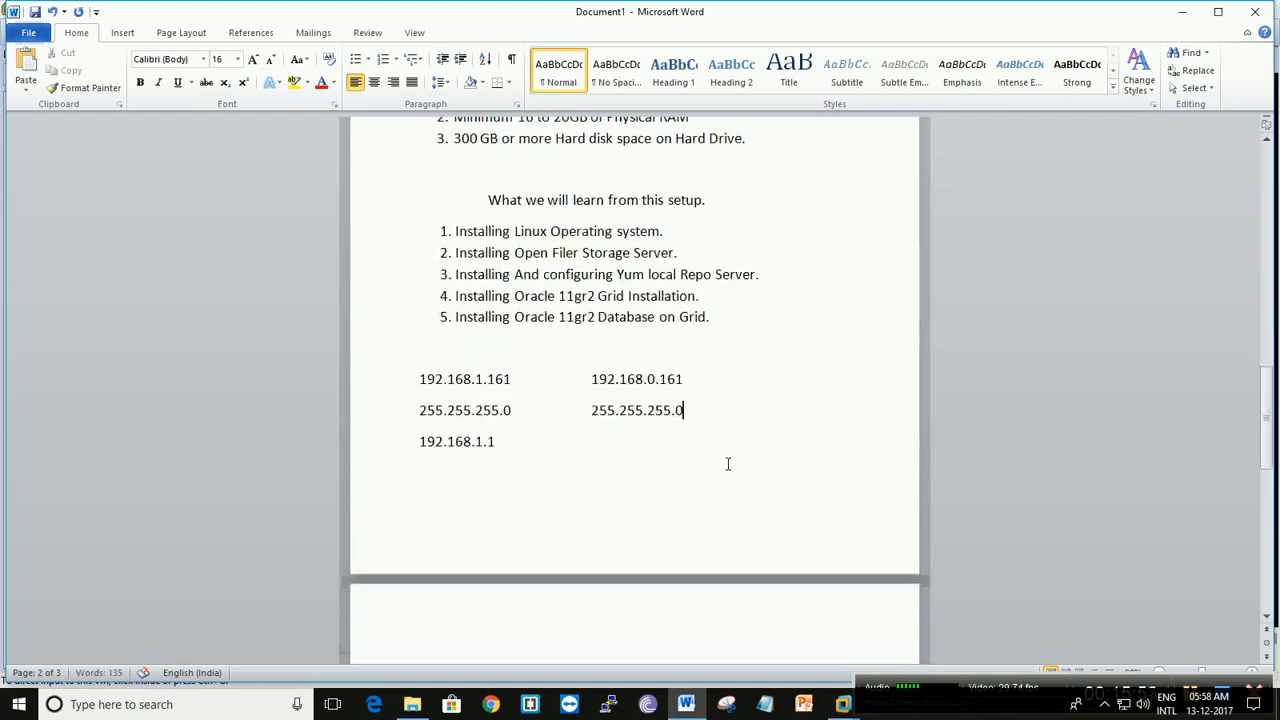
{"action": "left_click", "coordinate": [506, 500]}
{"action": "scroll", "coordinate": [506, 491], "scroll_direction": "down", "scroll_amount": 1}
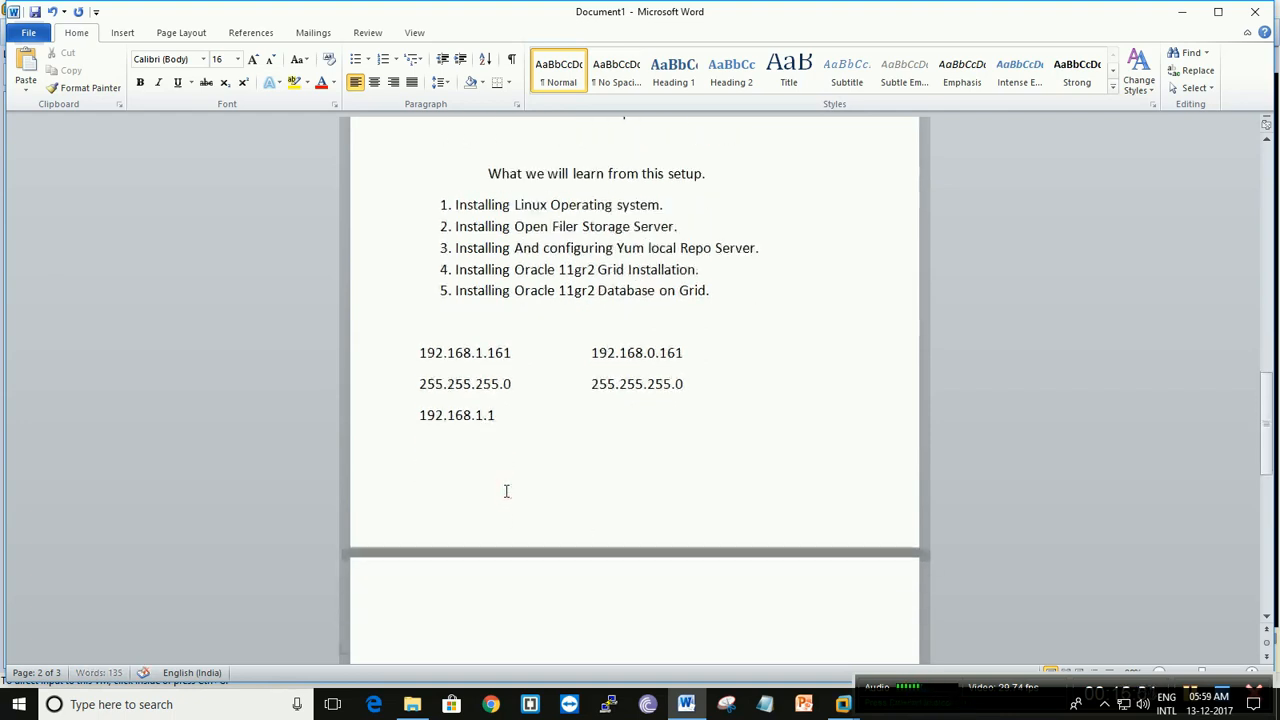
{"action": "left_click", "coordinate": [506, 491]}
{"action": "type", "text": "Rac2."}
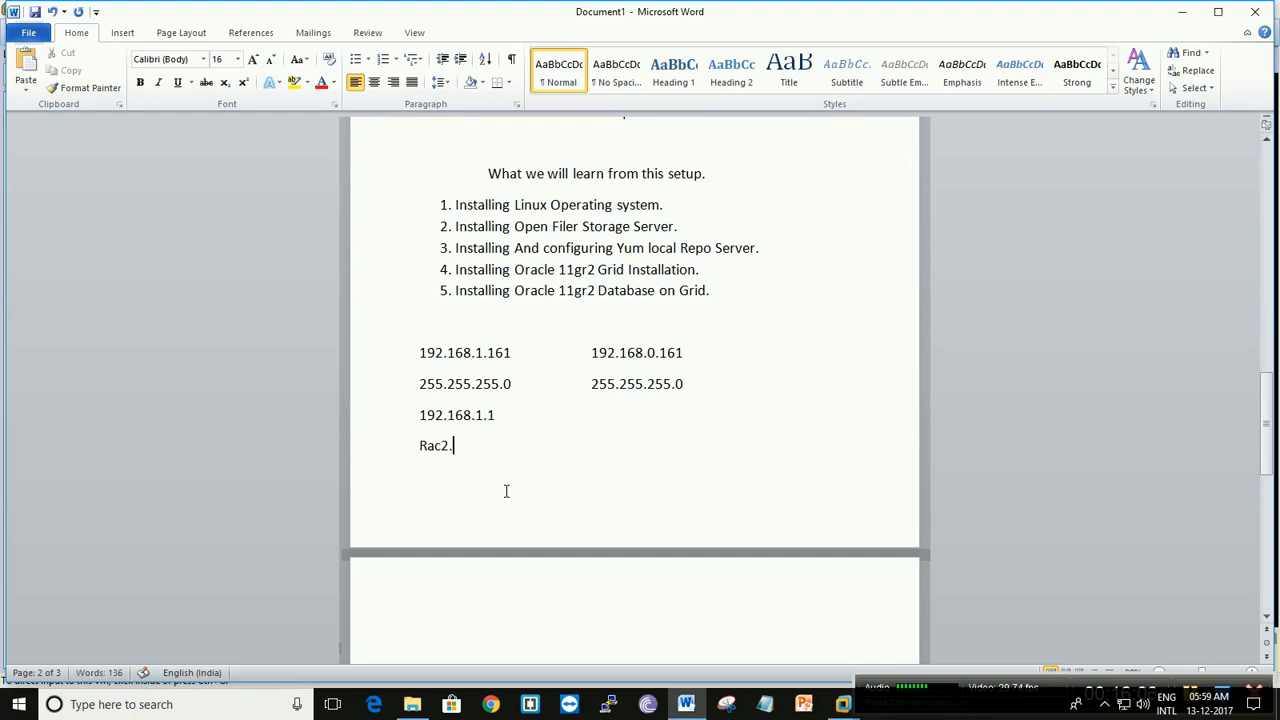
{"action": "type", "text": "darkra.com"}
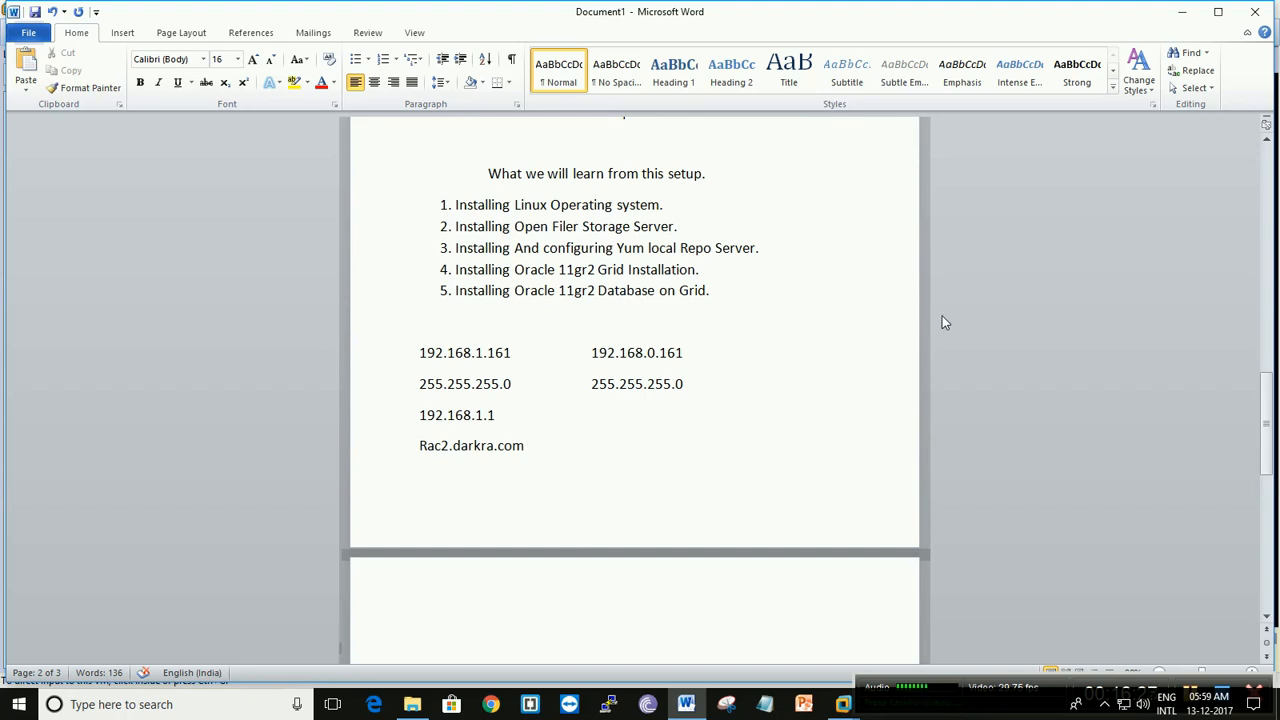
- Minimize the open windows down to the desktop and bring up the VMware Workstation Home page
{"action": "left_click", "coordinate": [1190, 19]}
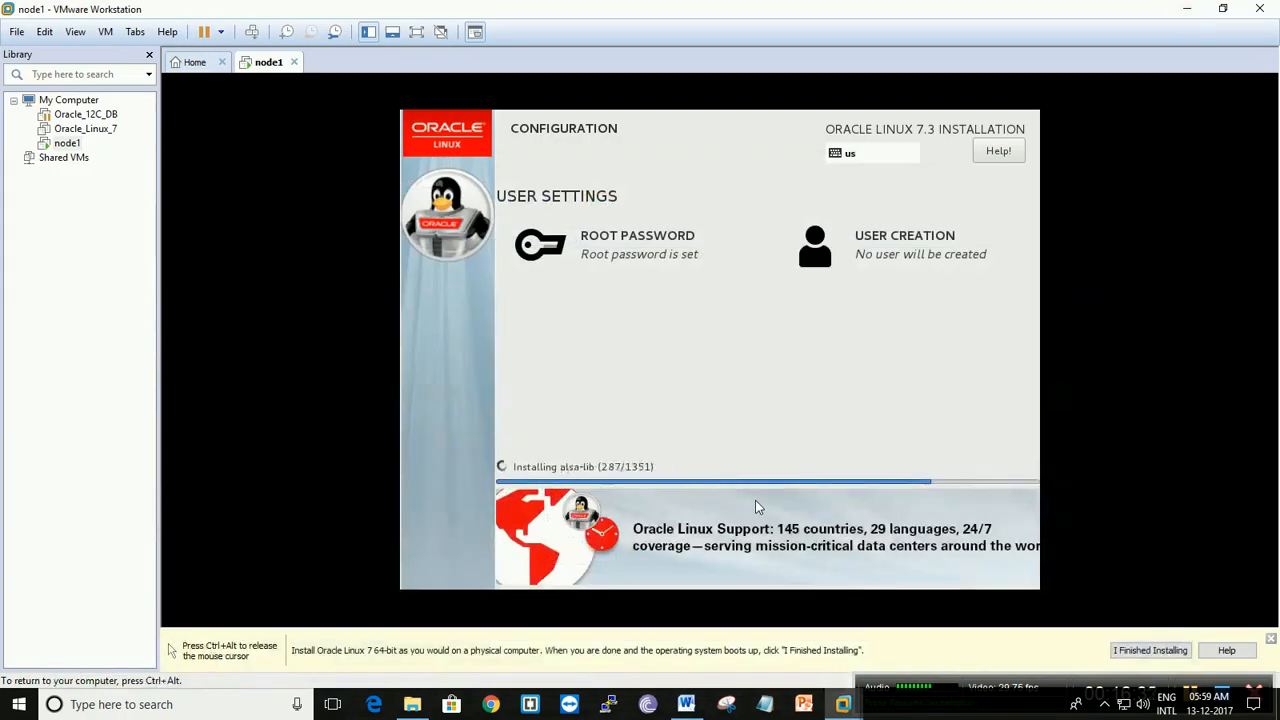
{"action": "key", "text": "ctrl+alt"}
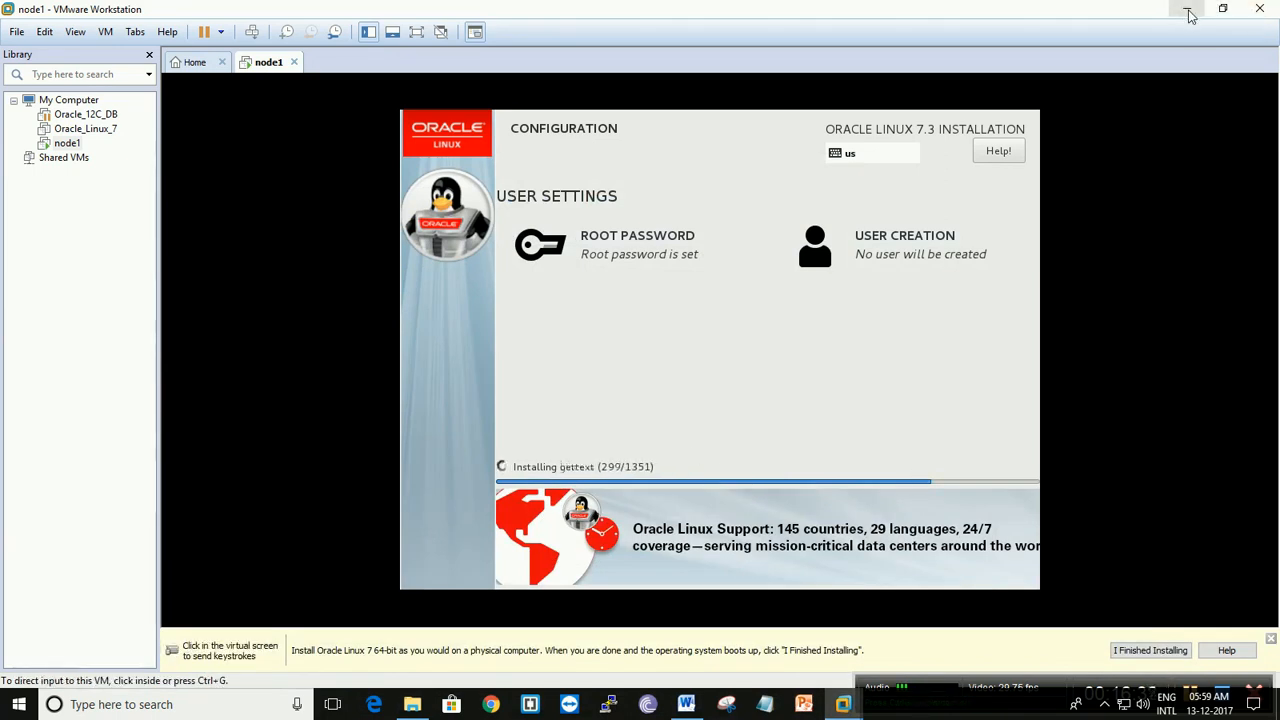
{"action": "left_click", "coordinate": [1189, 14]}
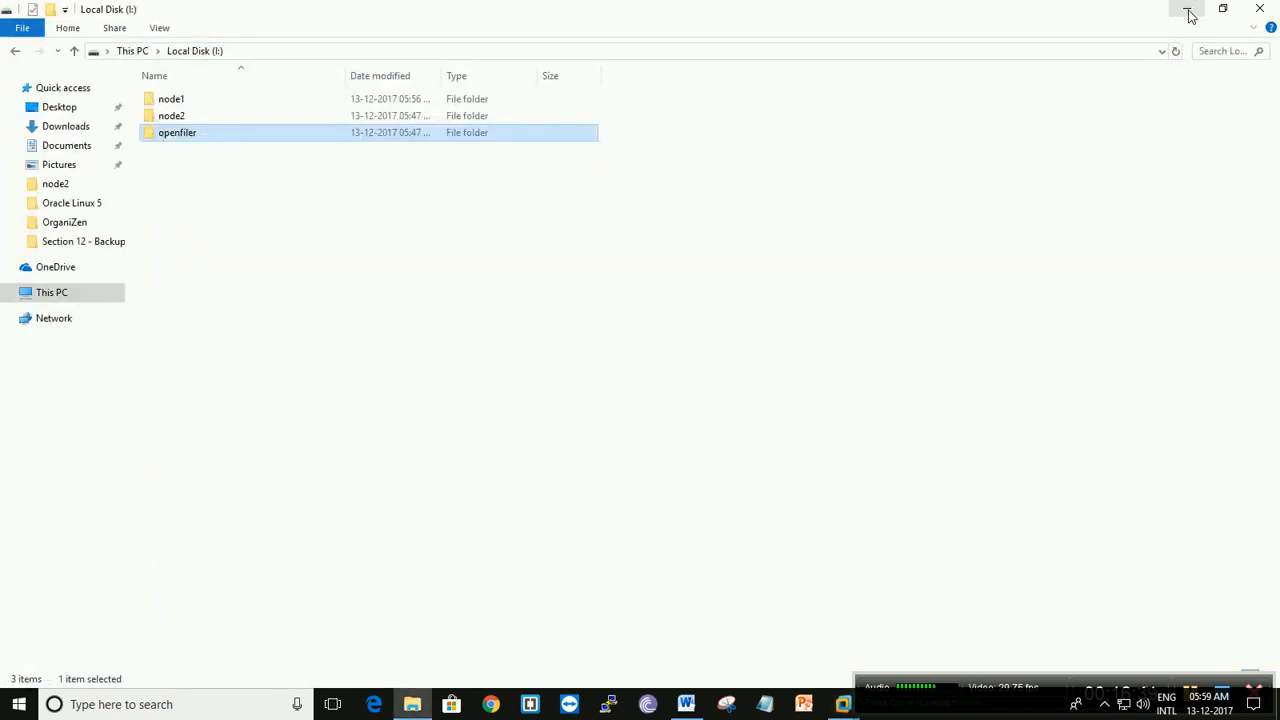
{"action": "left_click", "coordinate": [1189, 14]}
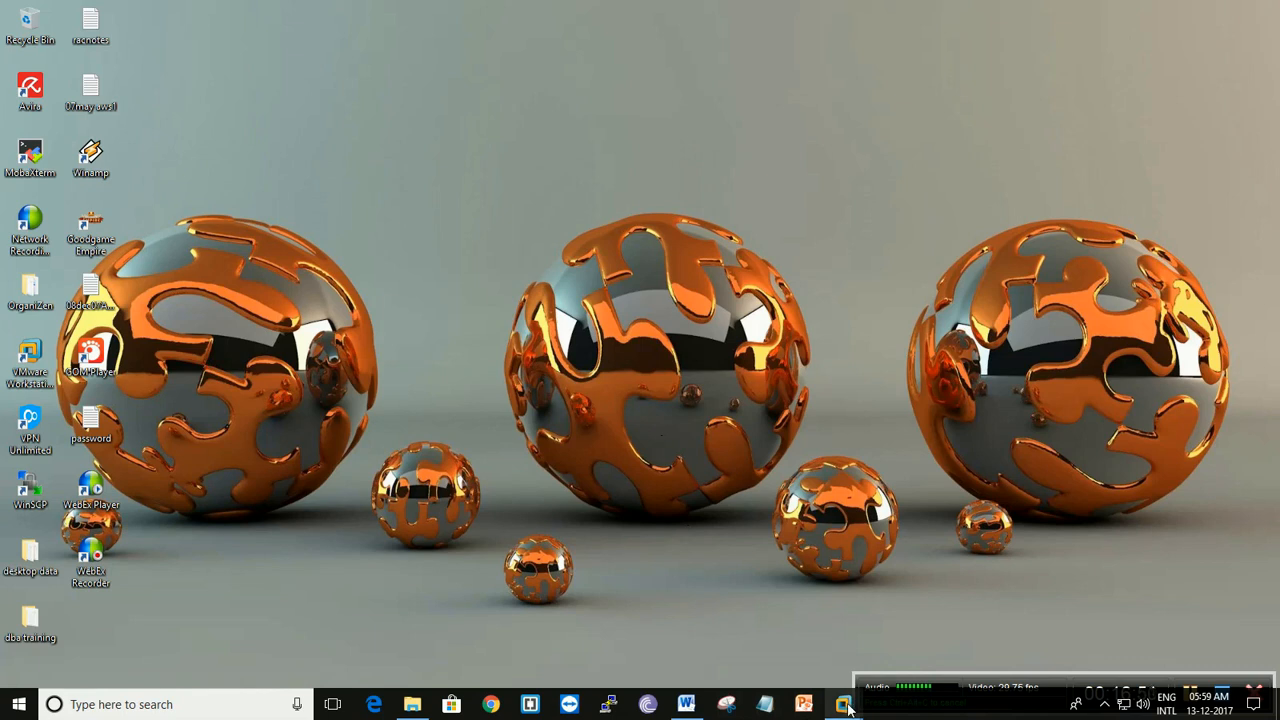
{"action": "mouse_move", "coordinate": [845, 703]}
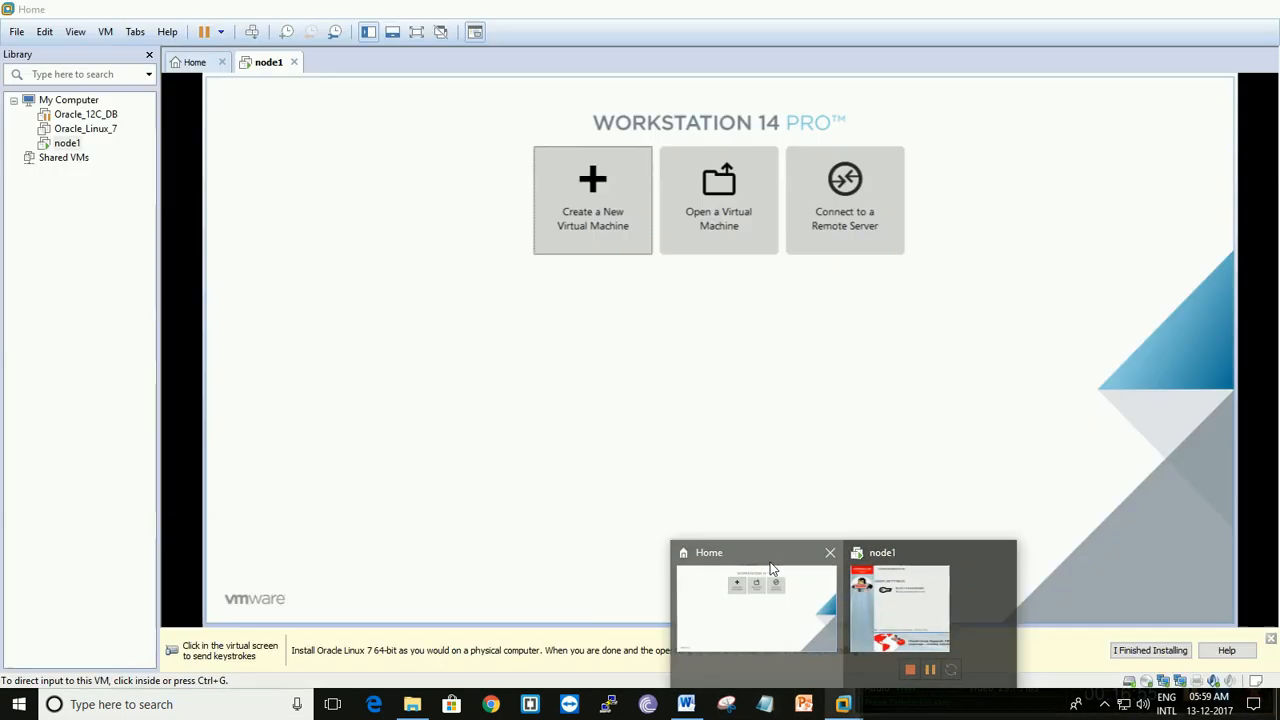
{"action": "left_click", "coordinate": [769, 571]}
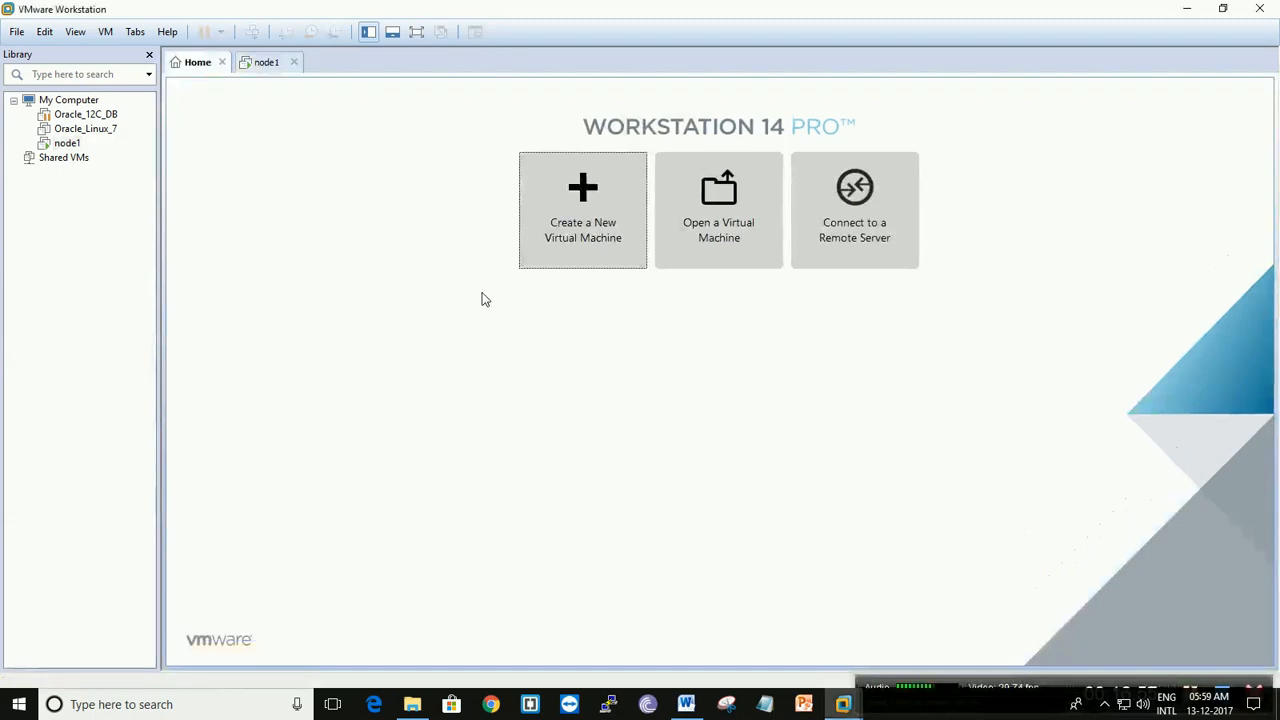